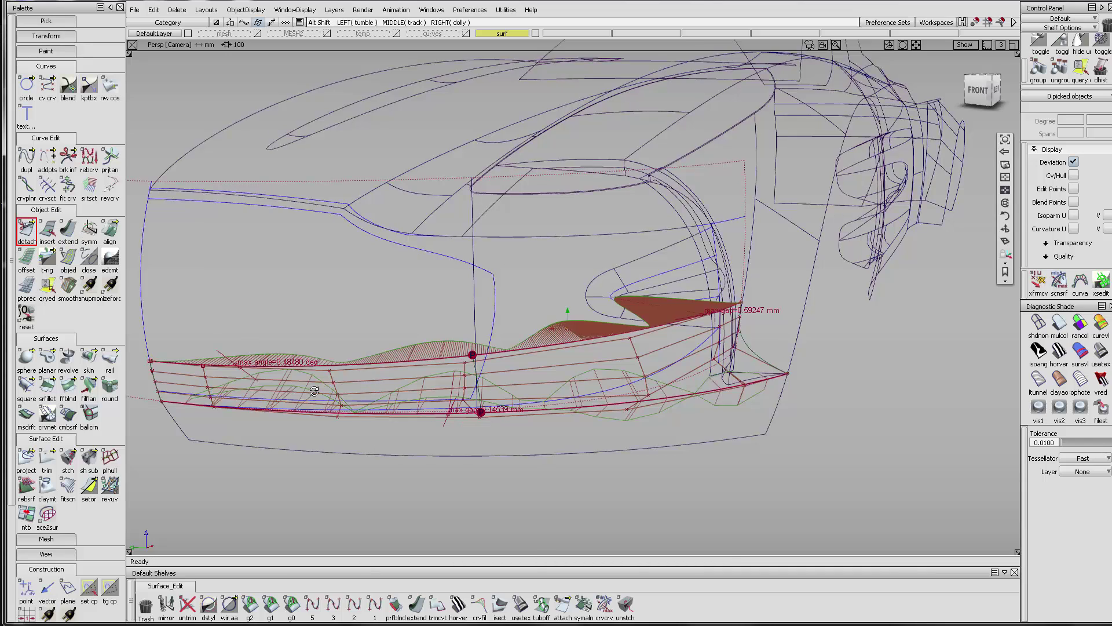
# - Detach the lower bumper blend surface into a front and a side piece at the vertical split line
pyautogui.keyDown('alt'); pyautogui.keyDown('shift'); pyautogui.moveTo(566, 310); pyautogui.dragTo(493, 317); pyautogui.keyUp('shift'); pyautogui.keyUp('alt')
pyautogui.click(784, 361)
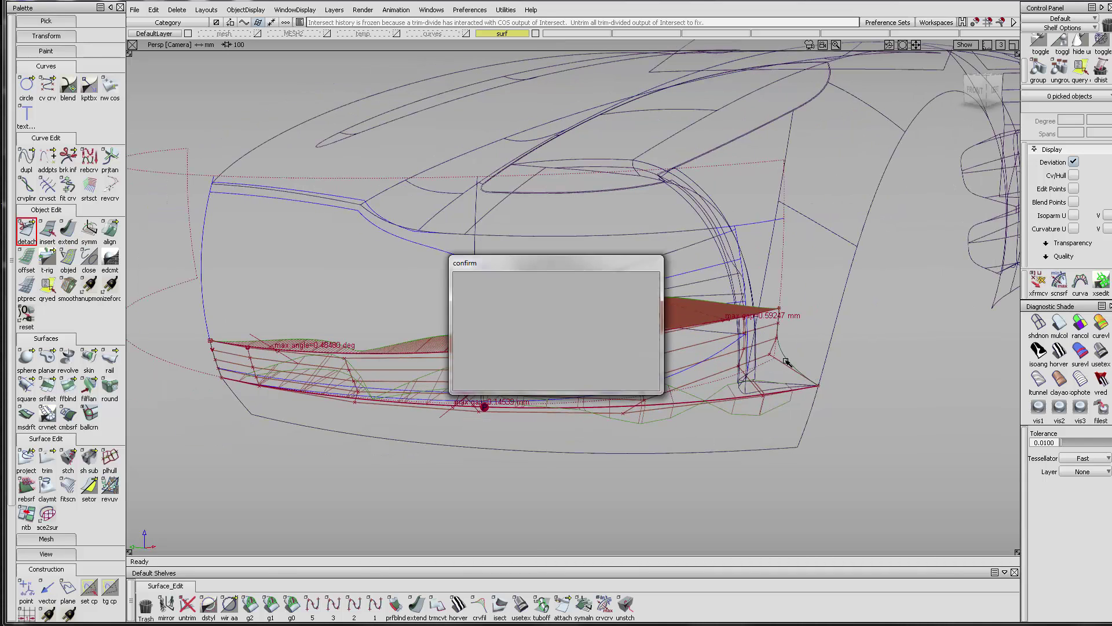
pyautogui.click(612, 367)
pyautogui.moveTo(524, 387); pyautogui.dragTo(510, 386)
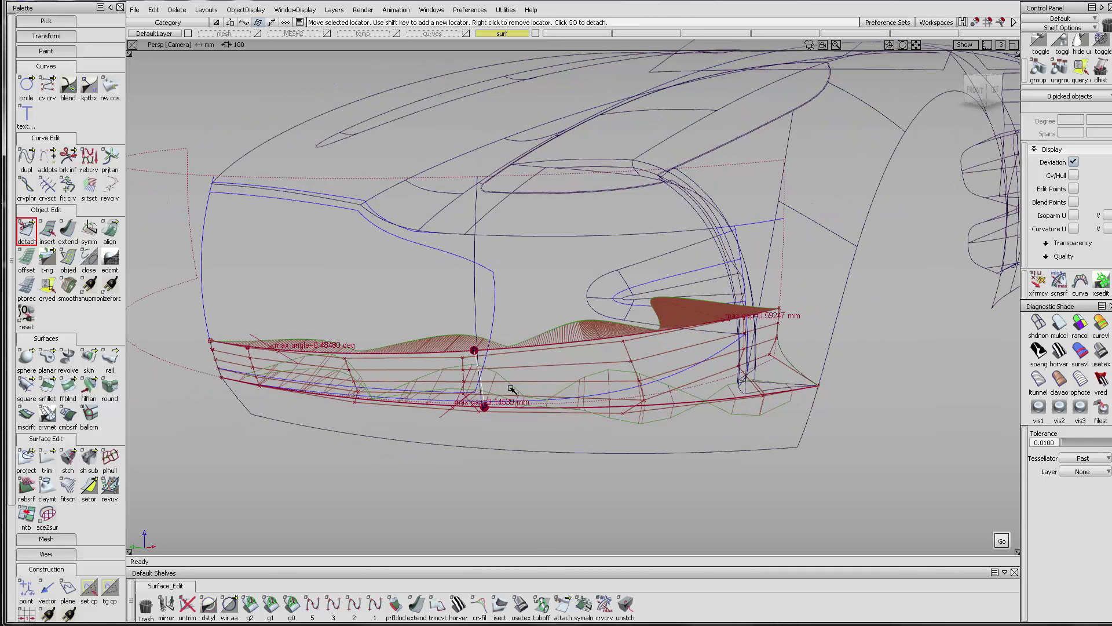
pyautogui.press('space')
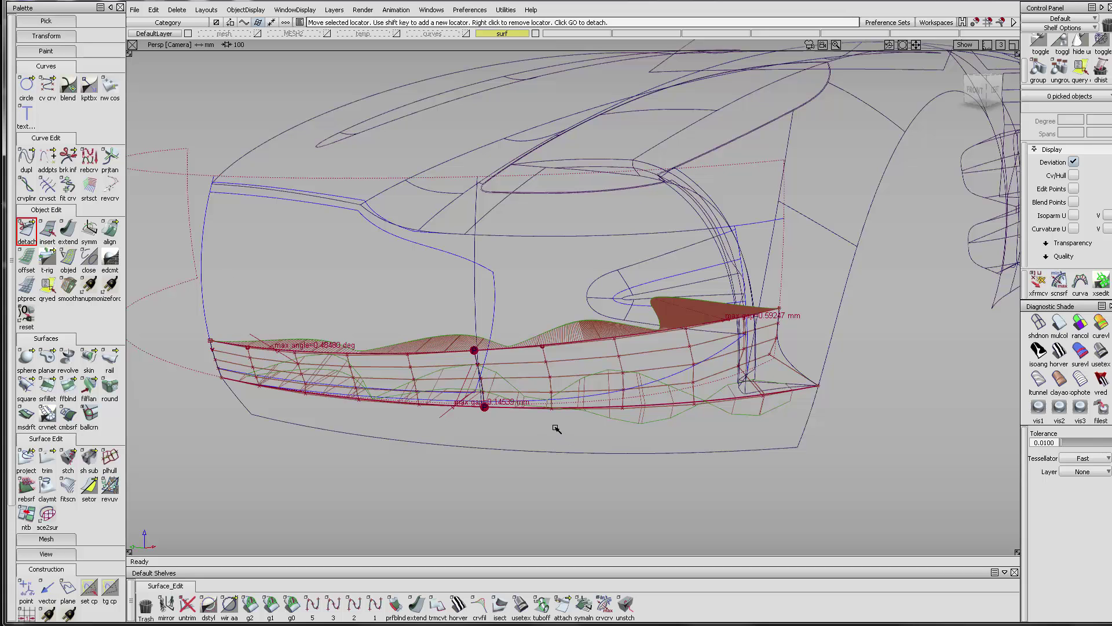
# - Align the front piece's upper edge to the adjoining surface edge as a partial Edge alignment with G3 continuity
pyautogui.click(110, 228)
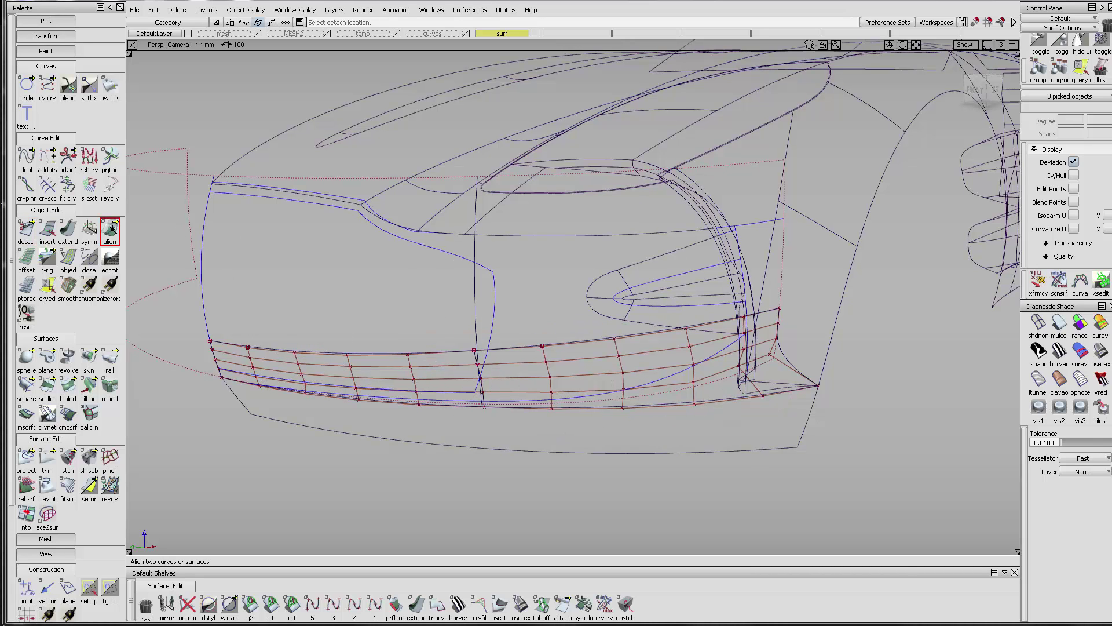
pyautogui.doubleClick(110, 229)
pyautogui.click(450, 354)
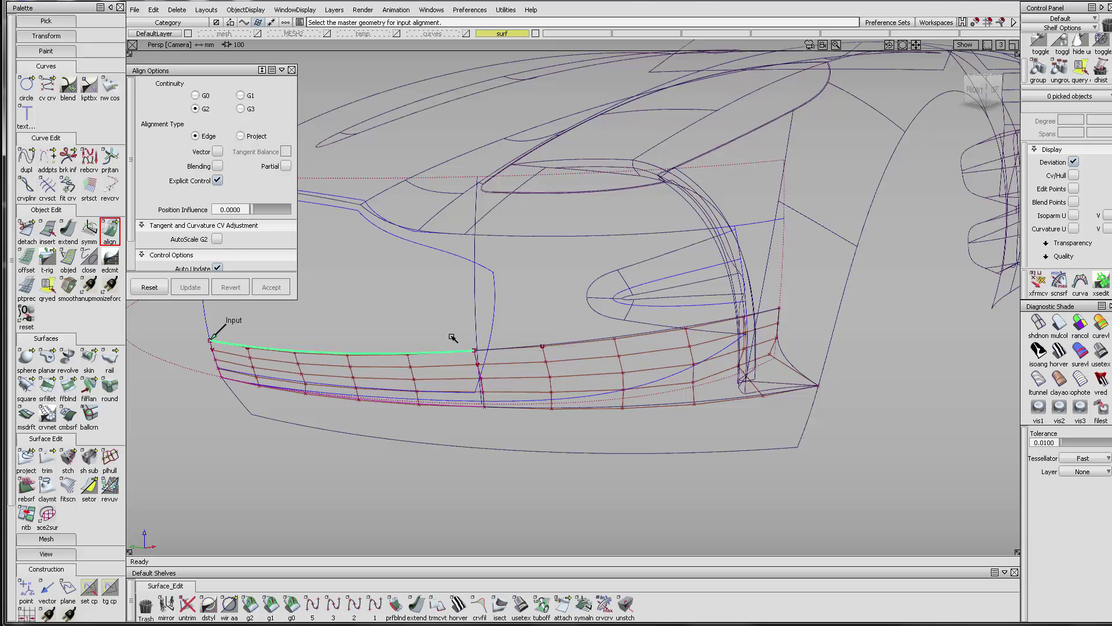
pyautogui.click(397, 354)
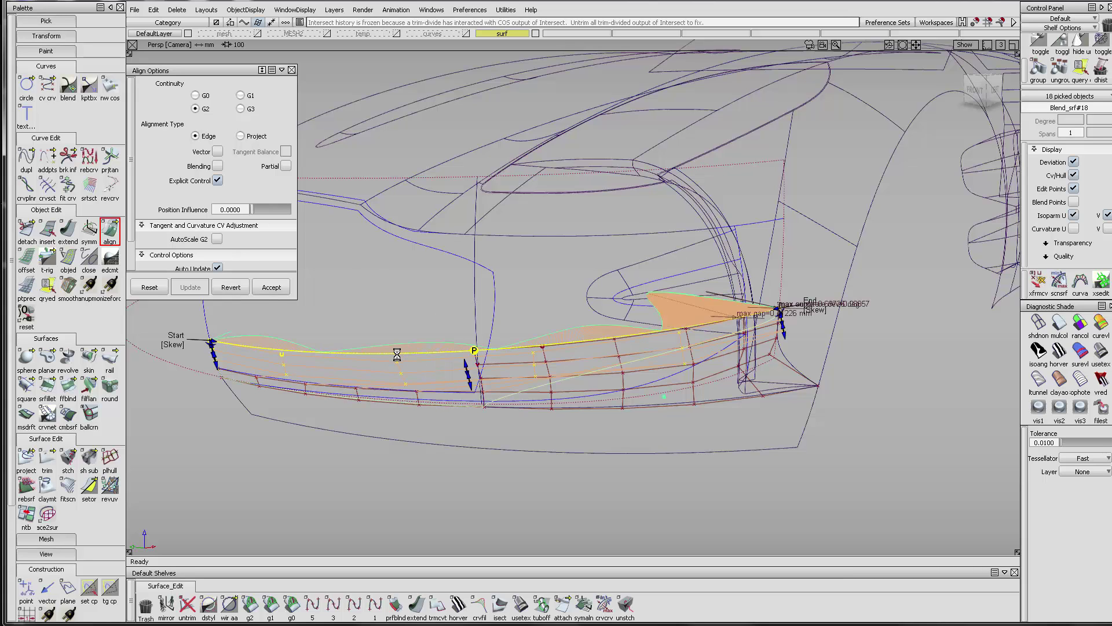
pyautogui.click(286, 166)
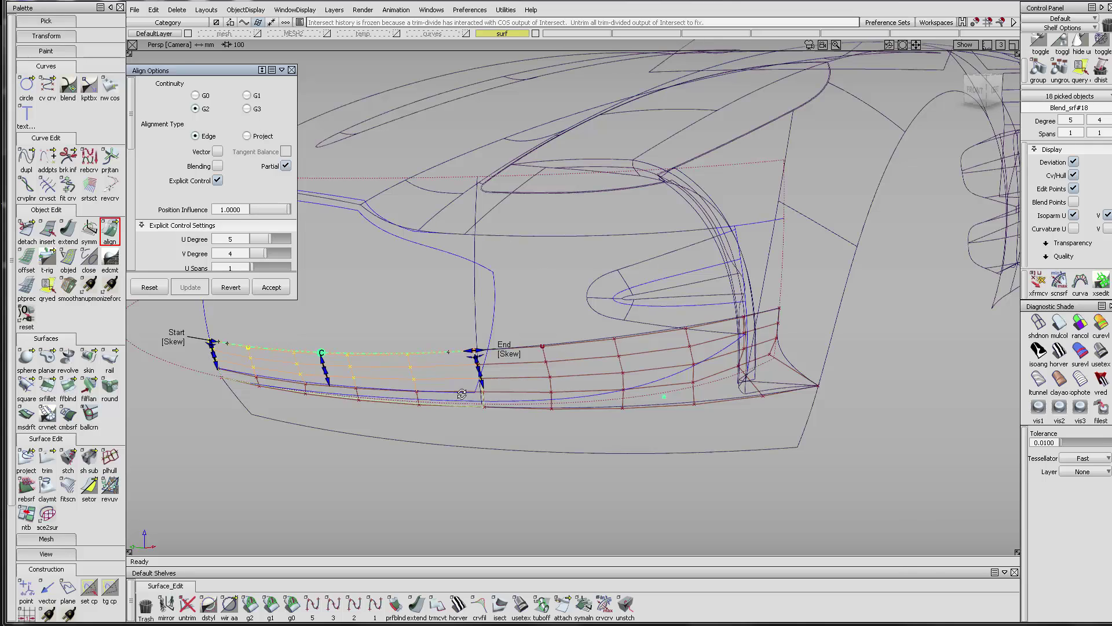
pyautogui.keyDown('alt'); pyautogui.keyDown('shift'); pyautogui.moveTo(462, 394); pyautogui.dragTo(455, 351); pyautogui.keyUp('shift'); pyautogui.keyUp('alt')
pyautogui.click(257, 108)
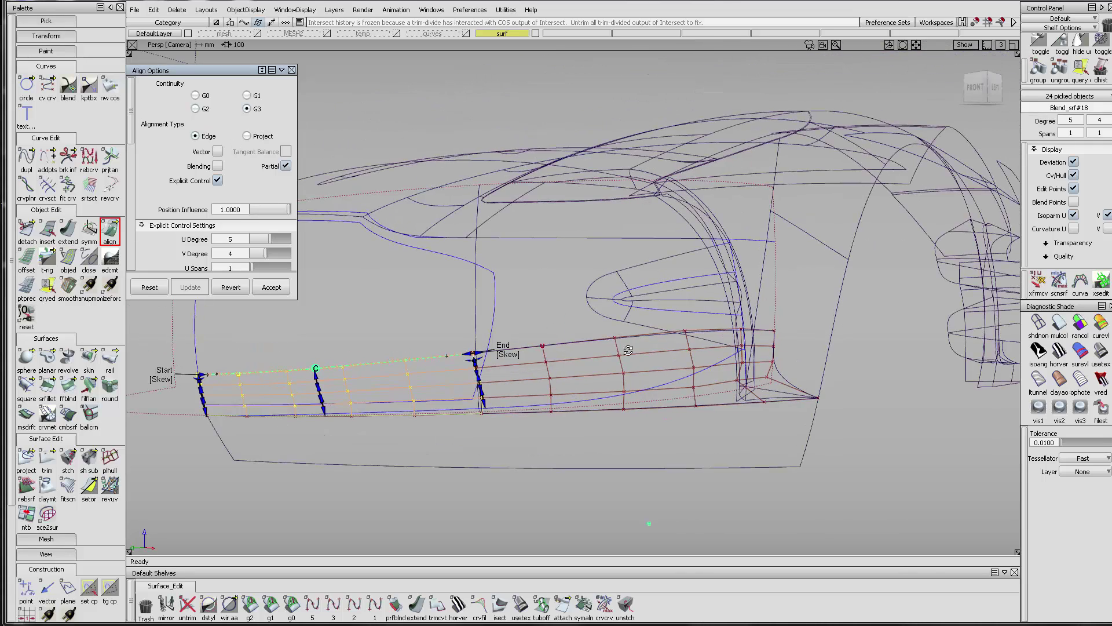
# - Align the side piece's upper edge with partial G3 continuity and slide both pieces' alignment ends slightly along the edge at the seam
pyautogui.keyDown('alt'); pyautogui.keyDown('shift'); pyautogui.moveTo(567, 325); pyautogui.dragTo(526, 407); pyautogui.keyUp('shift'); pyautogui.keyUp('alt')
pyautogui.keyDown('alt'); pyautogui.keyDown('shift'); pyautogui.moveTo(526, 407); pyautogui.dragTo(637, 399, button='right'); pyautogui.keyUp('shift'); pyautogui.keyUp('alt')
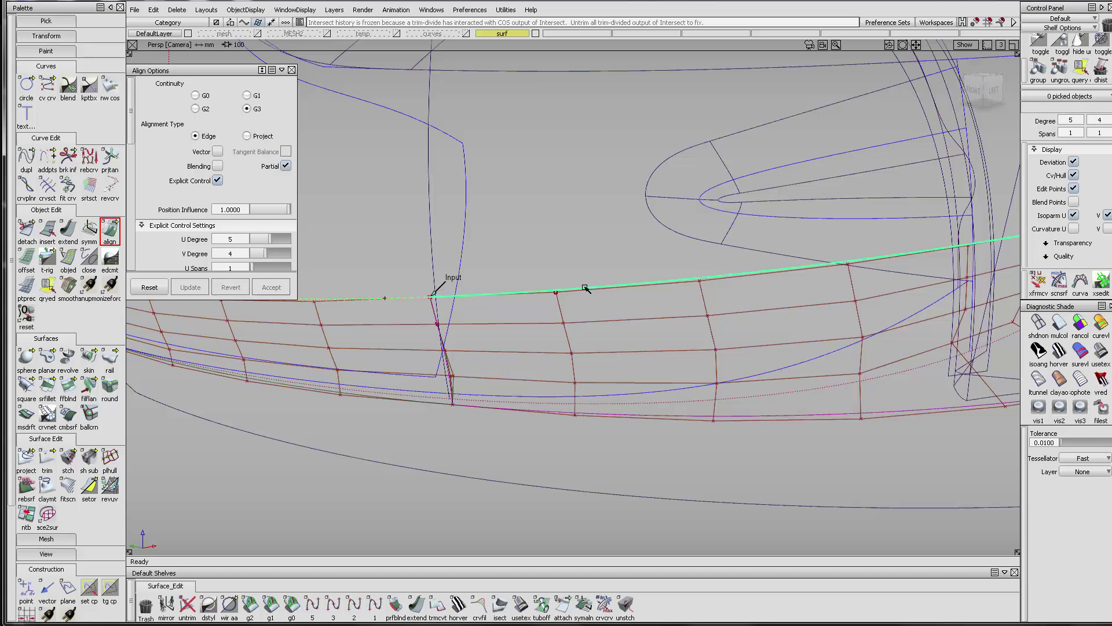
pyautogui.click(582, 288)
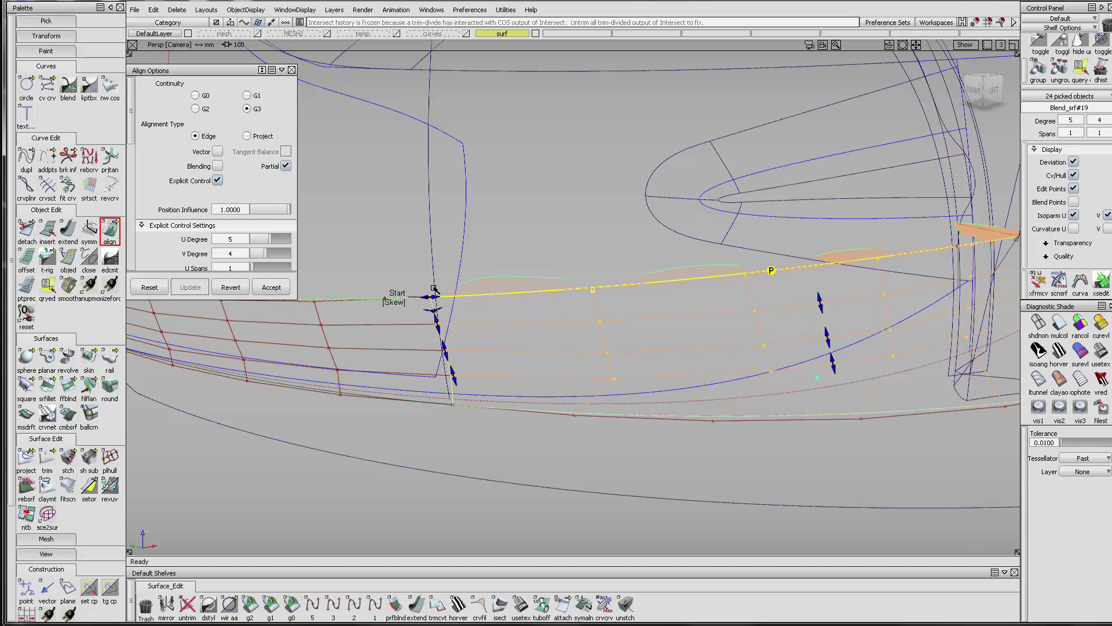
pyautogui.keyDown('ctrl'); pyautogui.keyDown('alt'); pyautogui.moveTo(435, 296); pyautogui.dragTo(441, 296); pyautogui.keyUp('alt'); pyautogui.keyUp('ctrl')
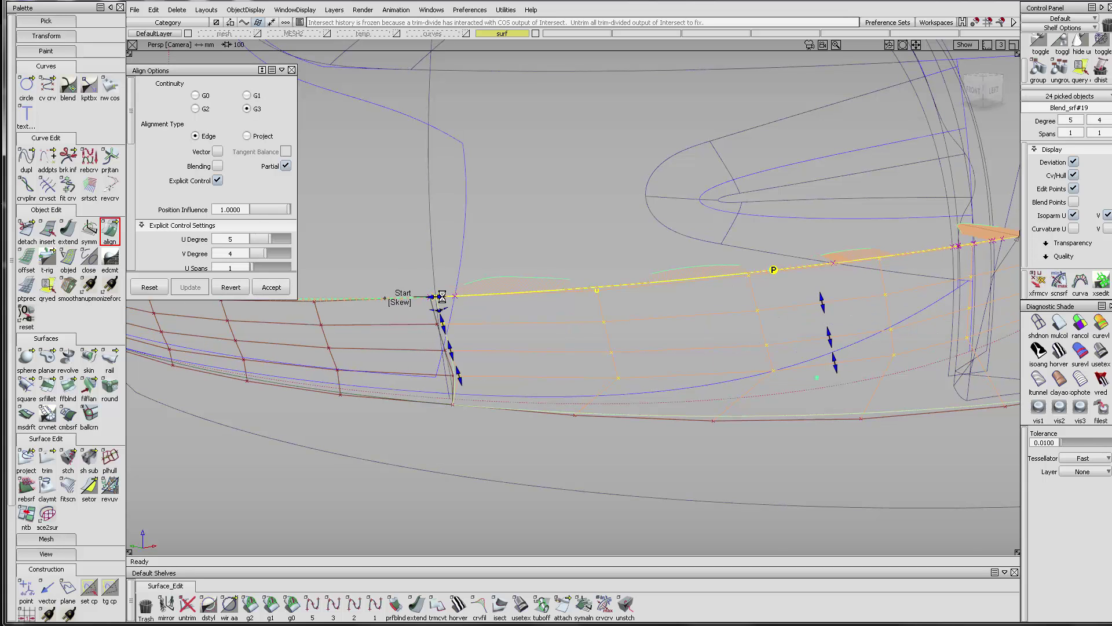
pyautogui.click(400, 301)
pyautogui.moveTo(436, 298); pyautogui.dragTo(443, 297)
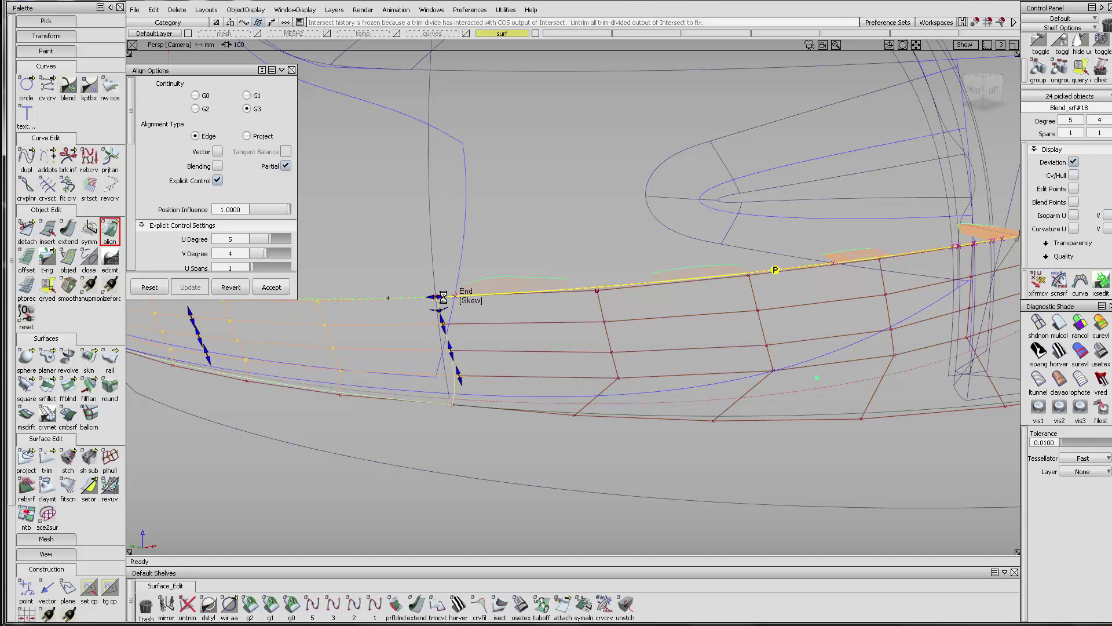
# - Try Project alignment along the Normal vector on the side piece's upper edge and return it to Edge alignment
pyautogui.keyDown('alt'); pyautogui.keyDown('shift'); pyautogui.moveTo(633, 293); pyautogui.dragTo(677, 315, button='right'); pyautogui.keyUp('shift'); pyautogui.keyUp('alt')
pyautogui.keyDown('alt'); pyautogui.keyDown('shift'); pyautogui.moveTo(678, 315); pyautogui.dragTo(613, 307, button='middle'); pyautogui.keyUp('shift'); pyautogui.keyUp('alt')
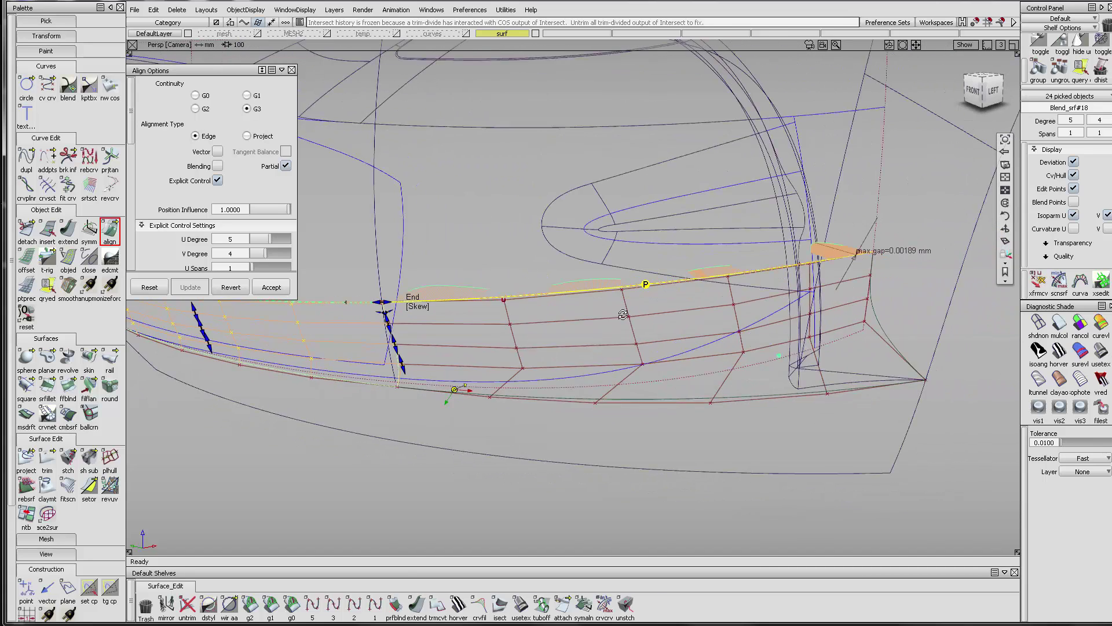
pyautogui.keyDown('alt'); pyautogui.keyDown('shift'); pyautogui.moveTo(612, 307); pyautogui.dragTo(603, 320); pyautogui.keyUp('shift'); pyautogui.keyUp('alt')
pyautogui.click(556, 301)
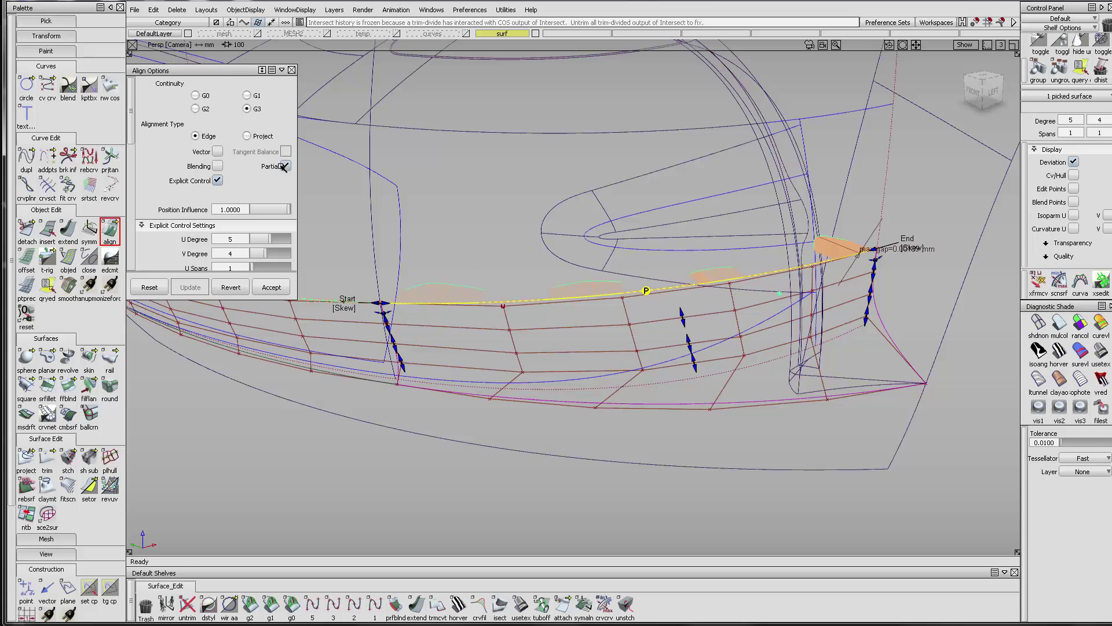
pyautogui.click(258, 136)
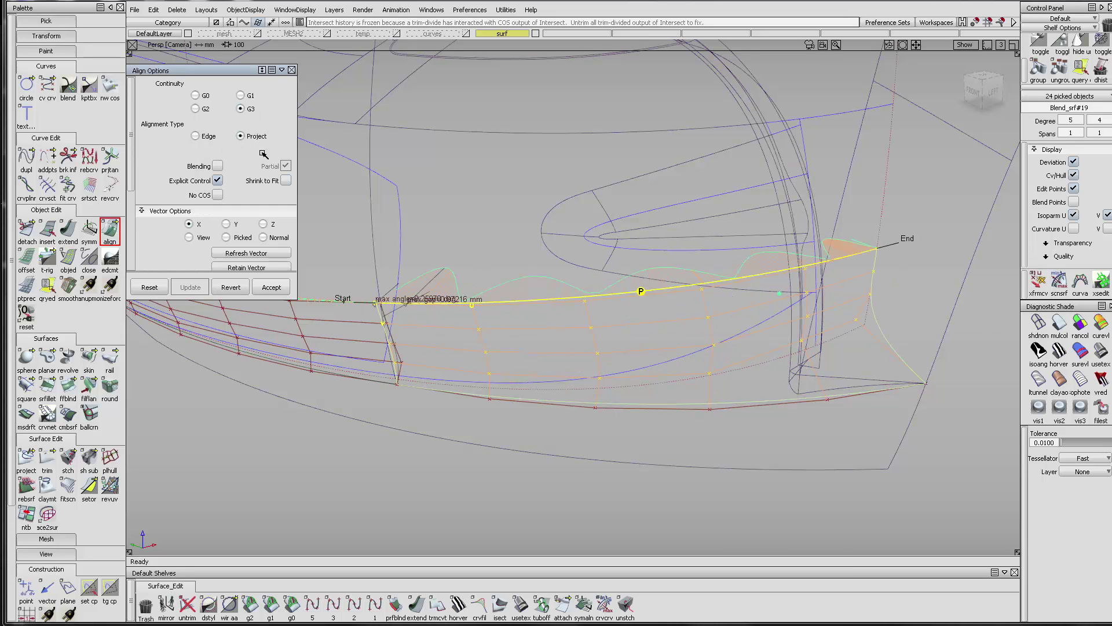
pyautogui.click(281, 238)
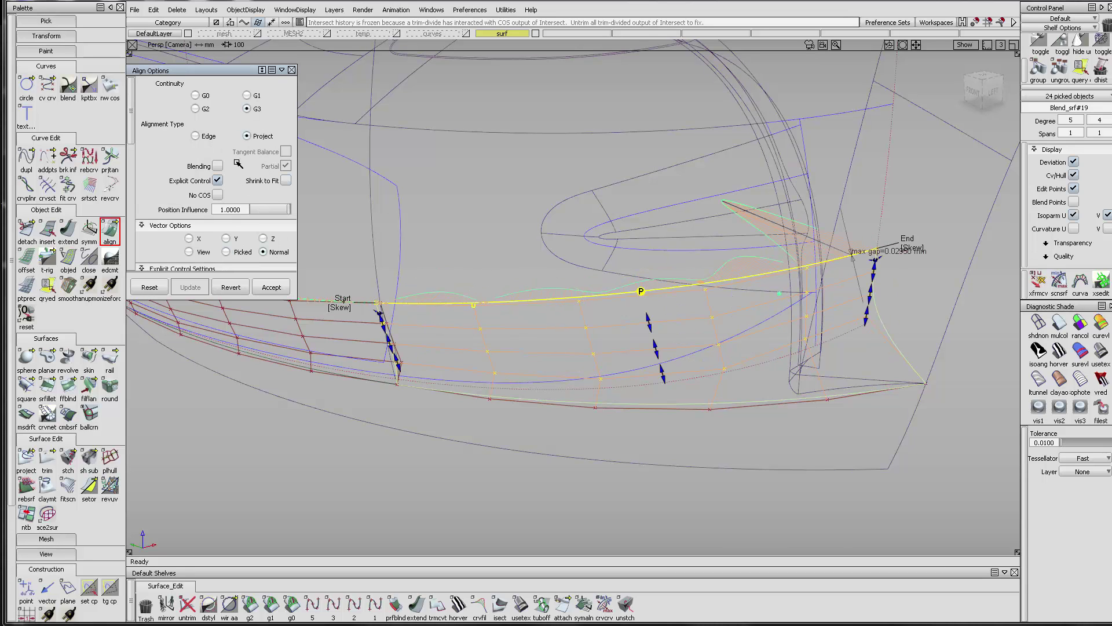
pyautogui.click(196, 136)
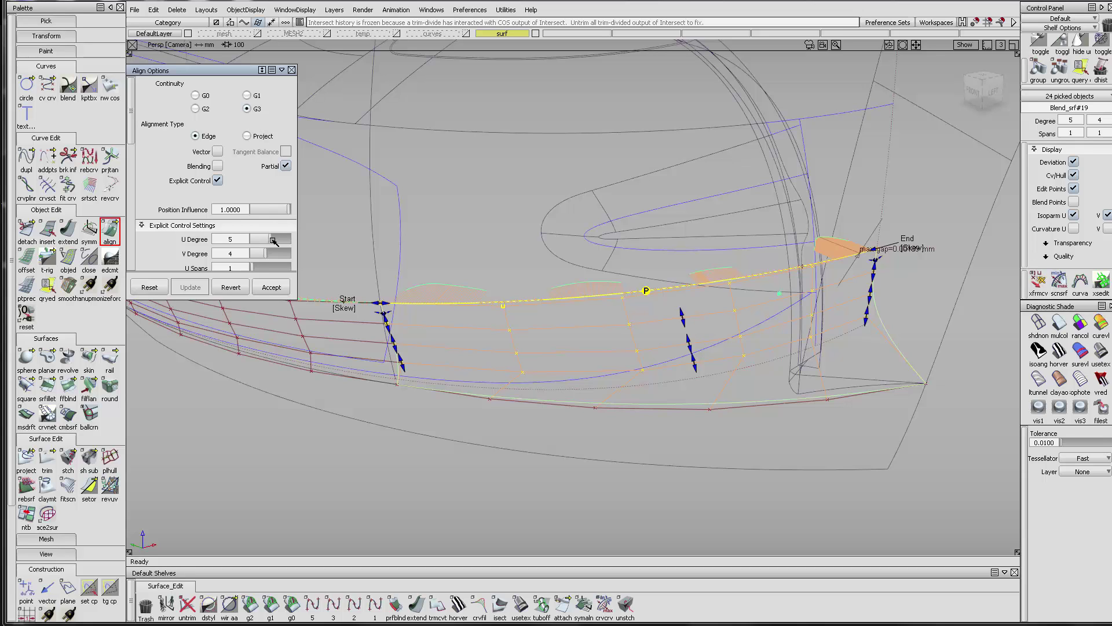
# - Set the side piece's explicit U degree to 6 in its upper-edge alignment
pyautogui.moveTo(272, 238); pyautogui.dragTo(274, 238)
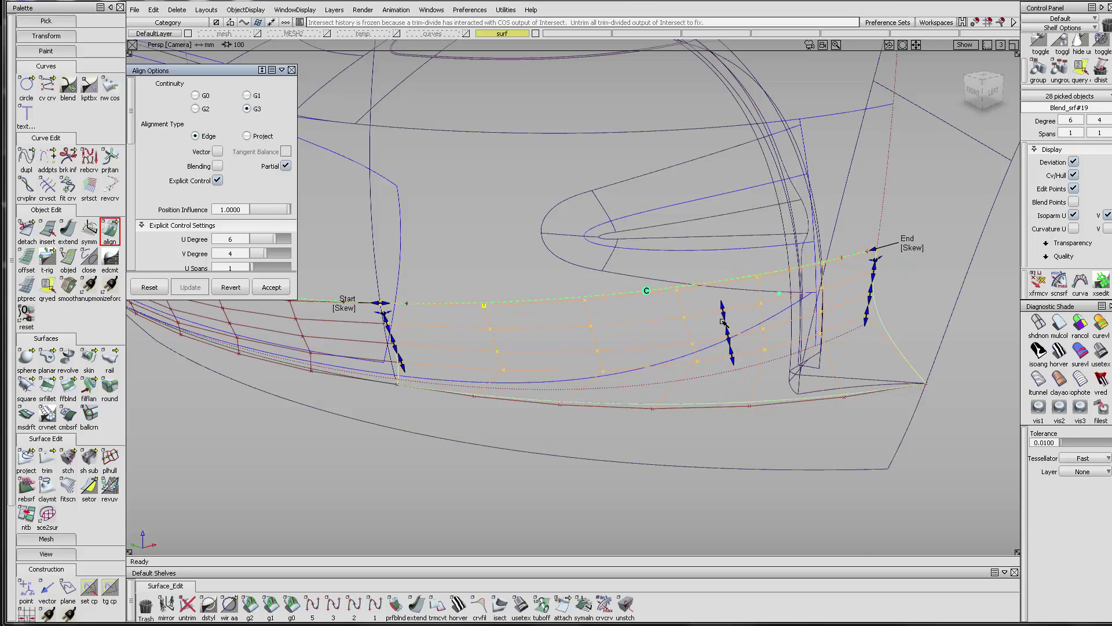
pyautogui.keyDown('alt'); pyautogui.keyDown('shift'); pyautogui.moveTo(724, 322); pyautogui.dragTo(718, 426); pyautogui.keyUp('shift'); pyautogui.keyUp('alt')
pyautogui.click(731, 432)
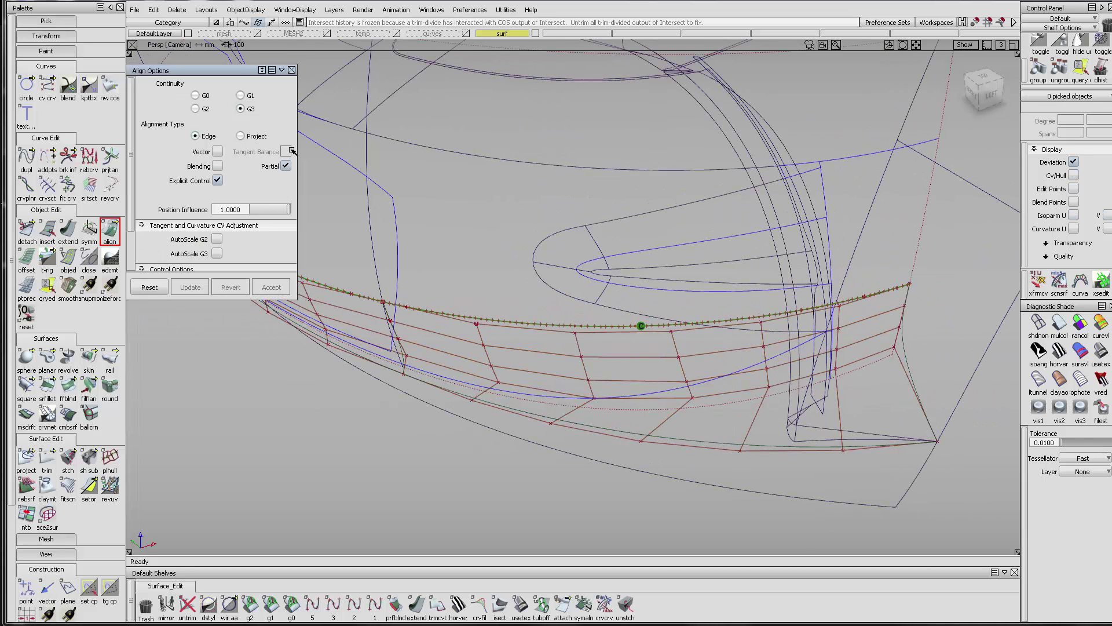
# - Align the side piece's lower edge with partial G0 continuity and slide its start point along the edge near the seam
pyautogui.click(706, 444)
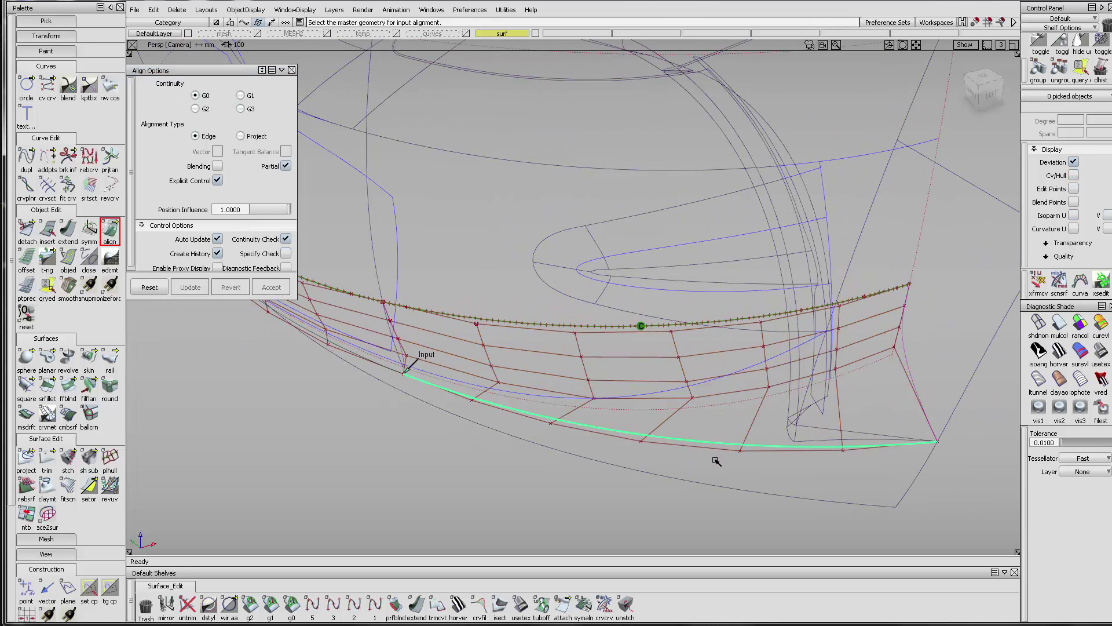
pyautogui.click(716, 444)
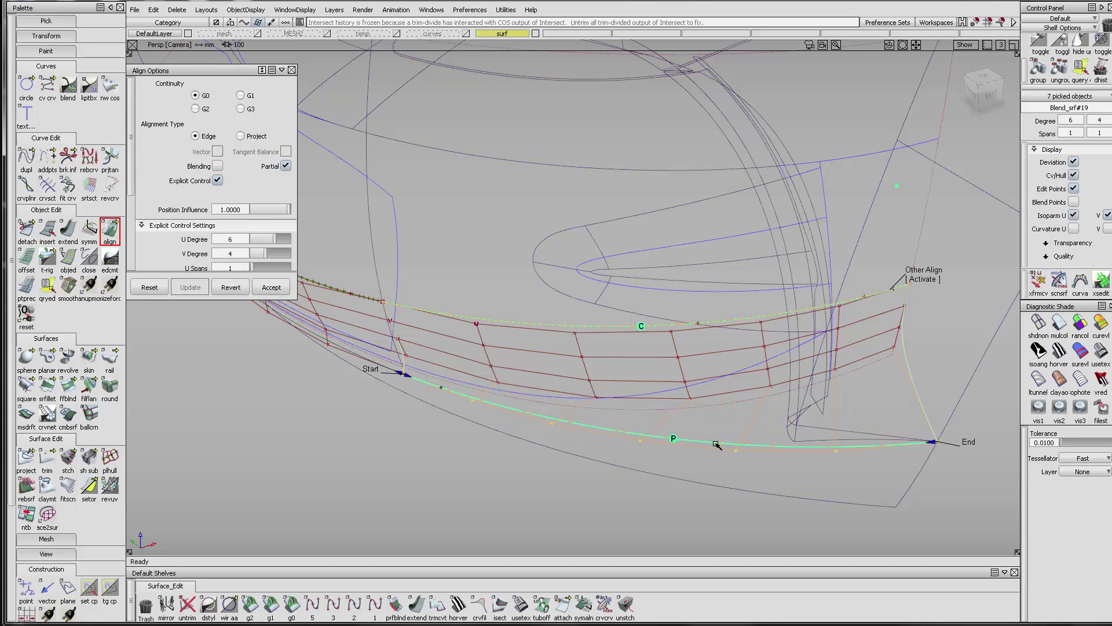
pyautogui.keyDown('alt'); pyautogui.keyDown('shift'); pyautogui.moveTo(454, 455); pyautogui.dragTo(444, 416); pyautogui.keyUp('shift'); pyautogui.keyUp('alt')
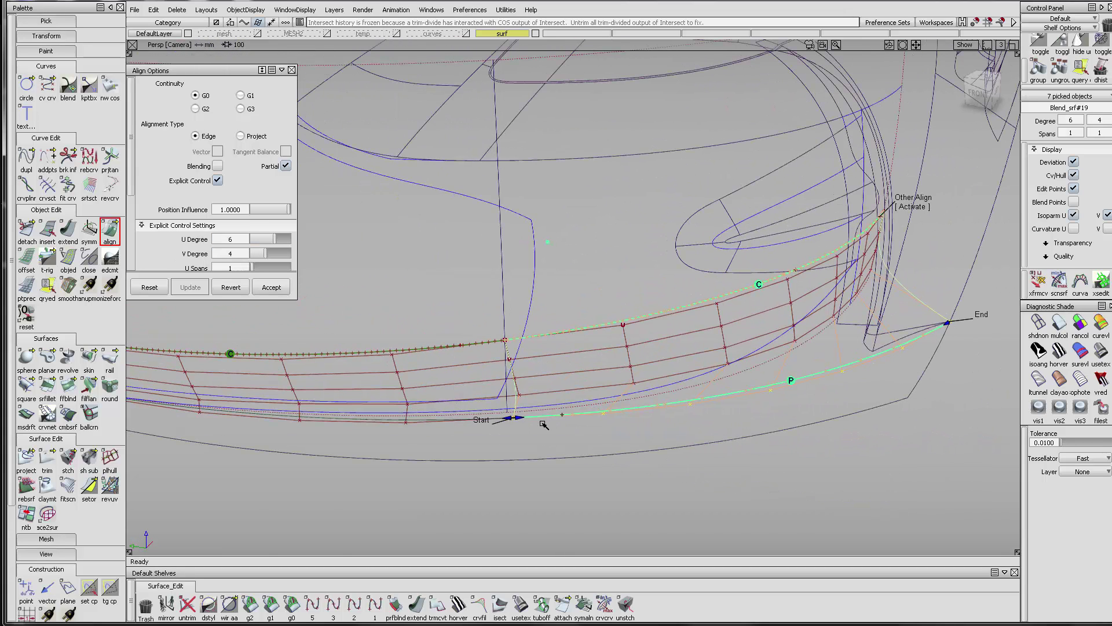
pyautogui.moveTo(520, 419); pyautogui.dragTo(533, 417)
# - Align the front piece's lower edge to the matching lower boundary with partial G0 continuity
pyautogui.click(484, 420)
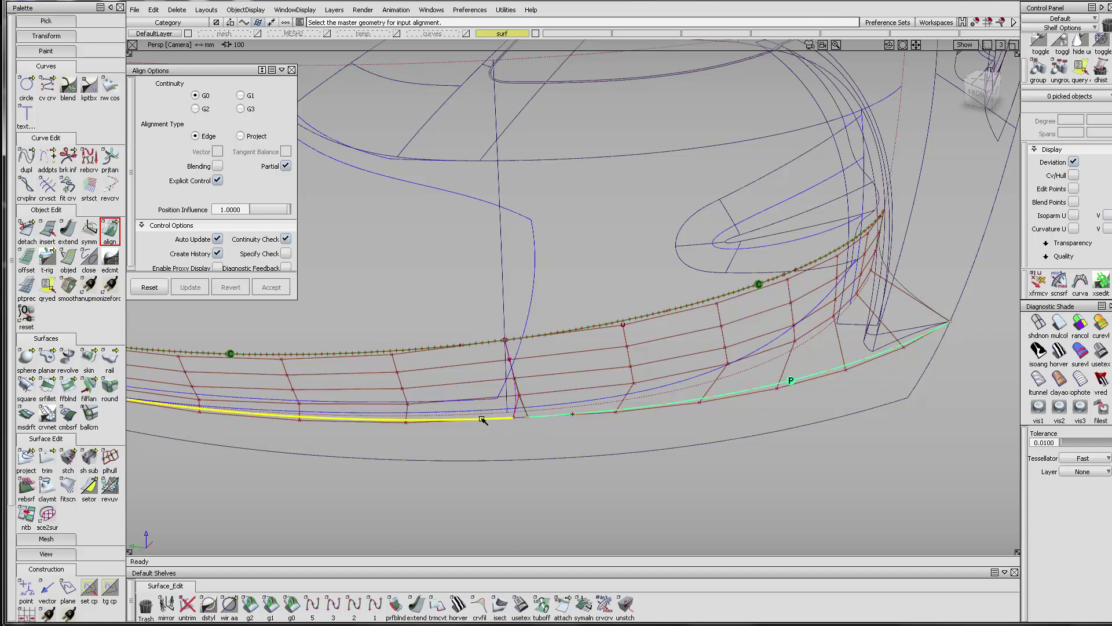
pyautogui.keyDown('alt'); pyautogui.keyDown('shift'); pyautogui.moveTo(528, 420); pyautogui.dragTo(551, 438); pyautogui.keyUp('shift'); pyautogui.keyUp('alt')
pyautogui.click(551, 439)
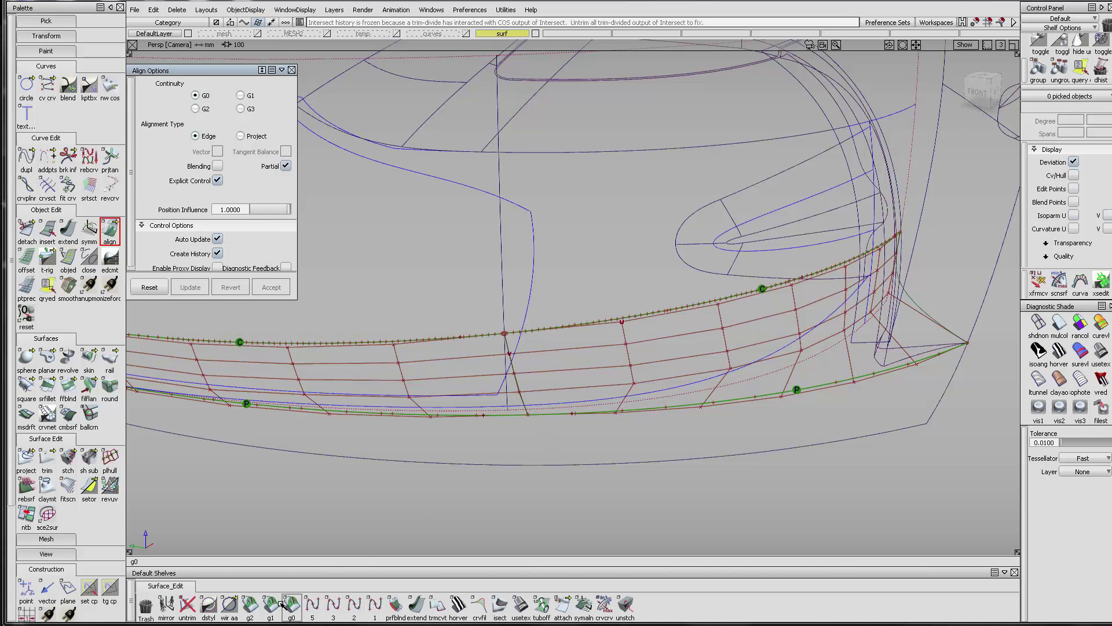
# - Align the front and side pieces to each other along their shared seam with G2 continuity and inspect the seam's upper corner
pyautogui.click(250, 604)
pyautogui.click(521, 393)
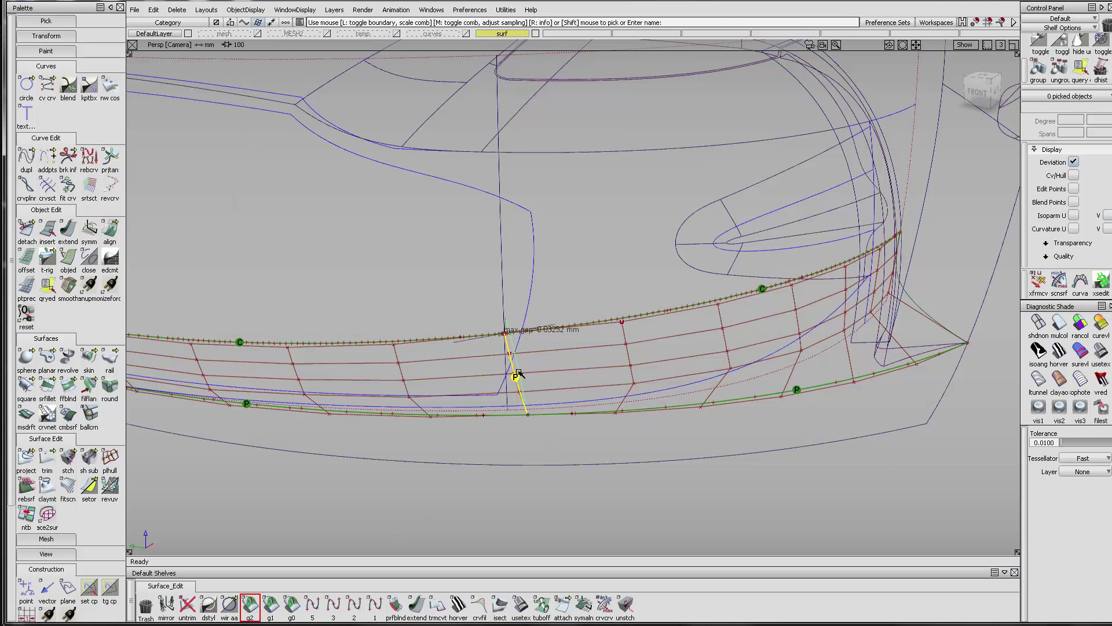
pyautogui.keyDown('alt'); pyautogui.keyDown('shift'); pyautogui.click(517, 363); pyautogui.keyUp('shift'); pyautogui.keyUp('alt')
pyautogui.keyDown('alt'); pyautogui.keyDown('shift'); pyautogui.moveTo(555, 355); pyautogui.dragTo(598, 338, button='right'); pyautogui.keyUp('shift'); pyautogui.keyUp('alt')
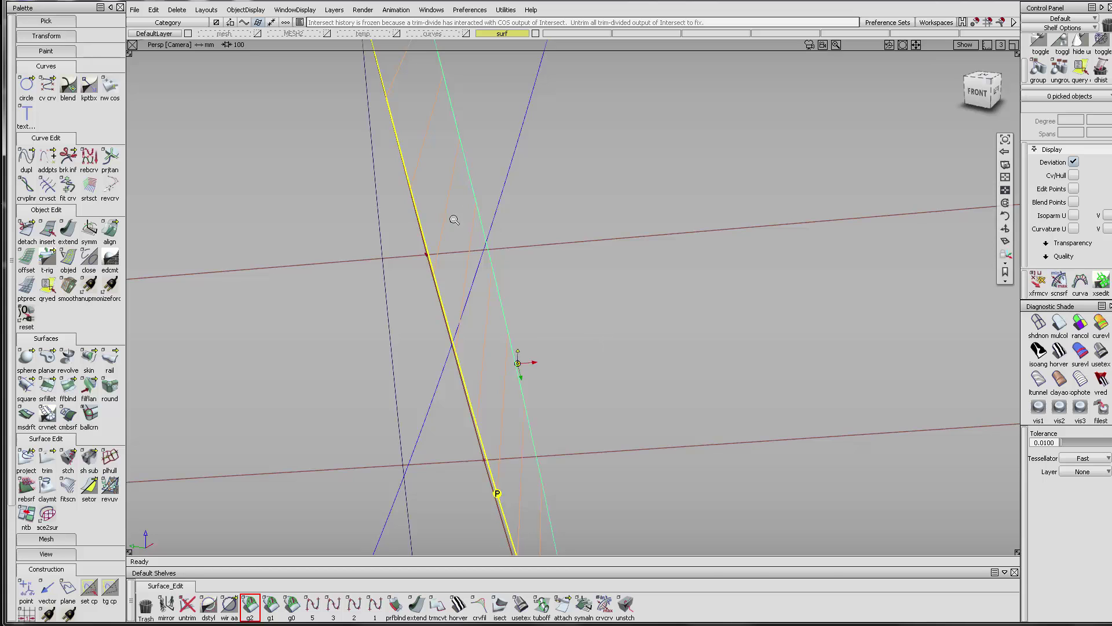
pyautogui.scroll(-5, 566, 303)
pyautogui.click(482, 249)
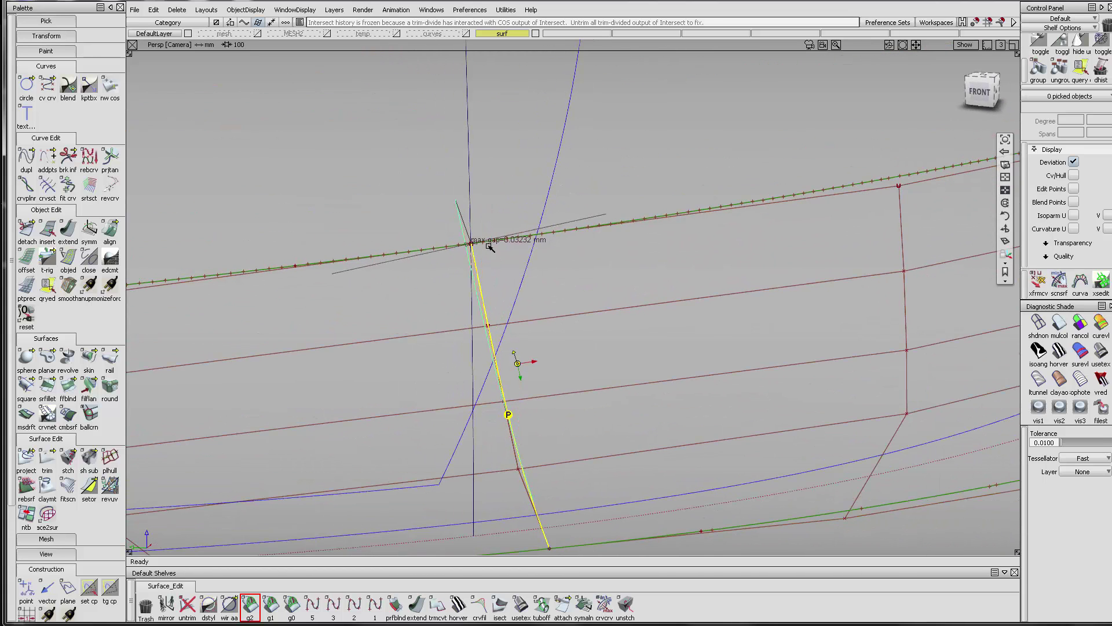
pyautogui.keyDown('alt'); pyautogui.keyDown('shift'); pyautogui.click(473, 243); pyautogui.keyUp('shift'); pyautogui.keyUp('alt')
pyautogui.keyDown('alt'); pyautogui.keyDown('shift'); pyautogui.moveTo(488, 246); pyautogui.dragTo(651, 249, button='right'); pyautogui.keyUp('shift'); pyautogui.keyUp('alt')
pyautogui.keyDown('alt'); pyautogui.keyDown('shift'); pyautogui.moveTo(651, 249); pyautogui.dragTo(581, 309); pyautogui.keyUp('shift'); pyautogui.keyUp('alt')
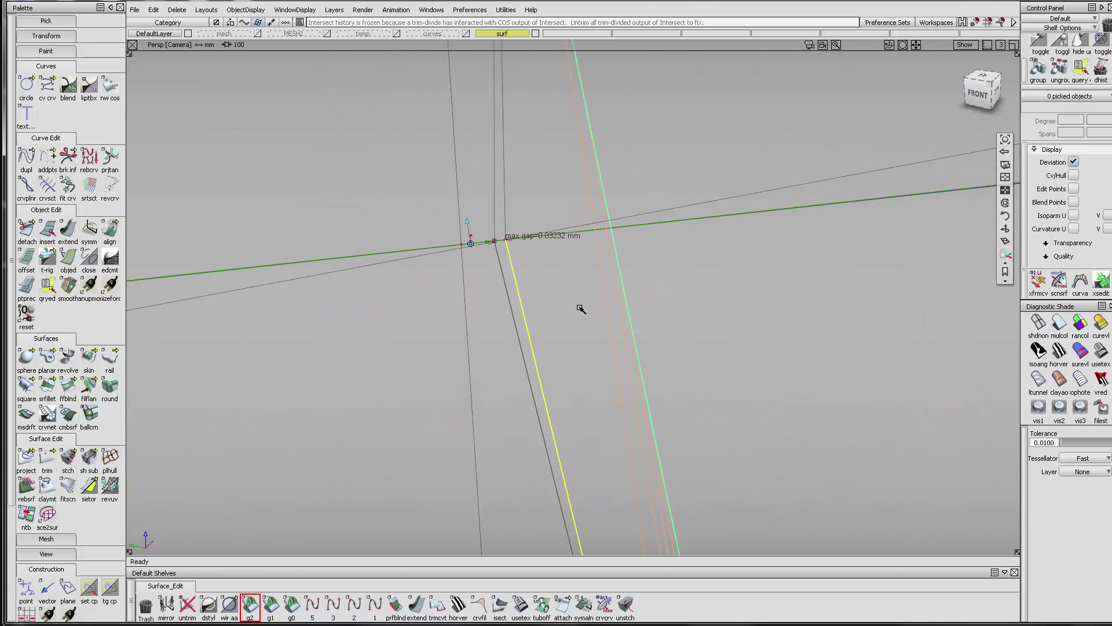
# - Reopen the front piece's upper-edge alignment and adjust its end so both pieces meet at the seam corner
pyautogui.click(48, 285)
pyautogui.click(488, 244)
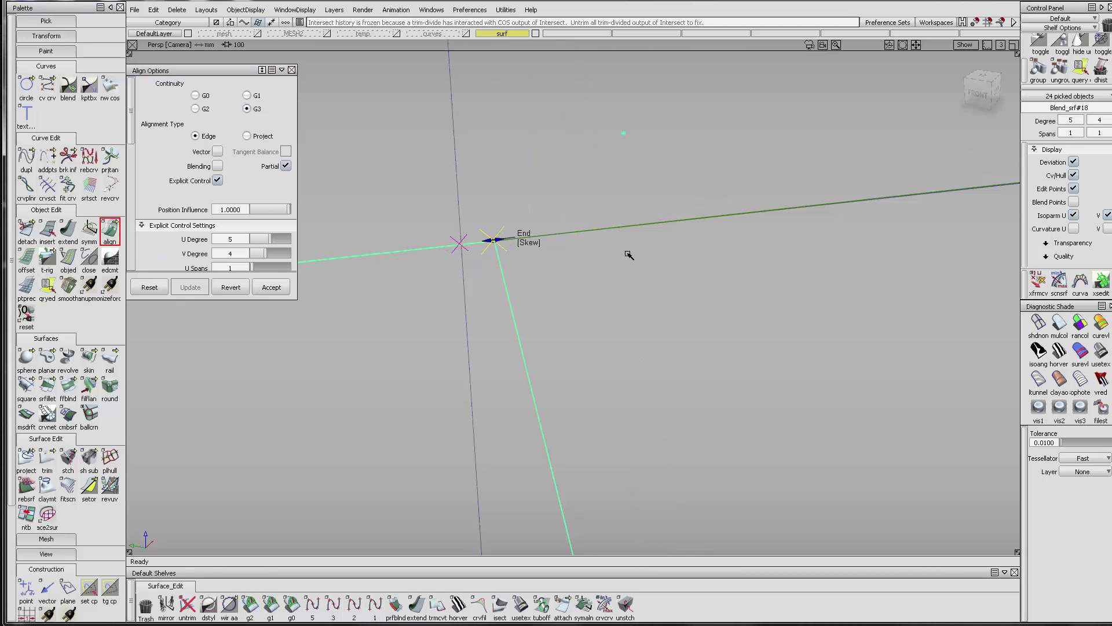
pyautogui.scroll(-5, 597, 367)
# - Pick both lower bumper pieces, delete their construction history and remove the continuity locators
pyautogui.keyDown('ctrl'); pyautogui.keyDown('shift'); pyautogui.moveTo(596, 366); pyautogui.dragTo(566, 241); pyautogui.keyUp('shift'); pyautogui.keyUp('ctrl')
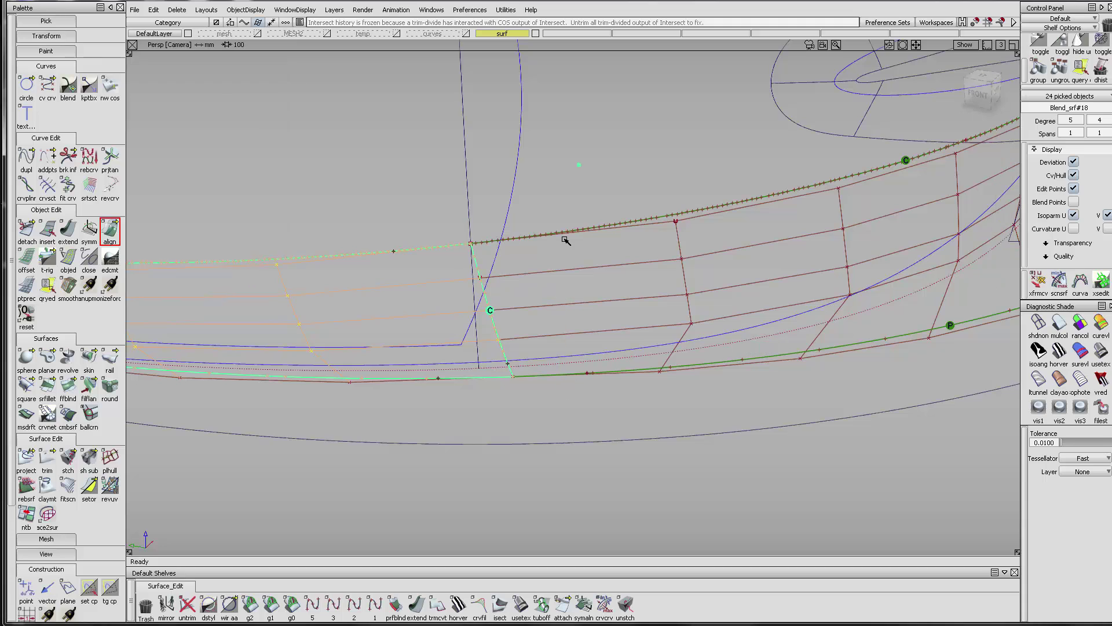
pyautogui.keyDown('ctrl'); pyautogui.keyDown('shift'); pyautogui.moveTo(540, 300); pyautogui.dragTo(504, 325); pyautogui.keyUp('shift'); pyautogui.keyUp('ctrl')
pyautogui.click(502, 333)
pyautogui.keyDown('alt'); pyautogui.keyDown('shift'); pyautogui.moveTo(810, 280); pyautogui.dragTo(701, 258); pyautogui.keyUp('shift'); pyautogui.keyUp('alt')
pyautogui.click(1100, 82)
pyautogui.click(501, 362)
pyautogui.keyDown('ctrl'); pyautogui.keyDown('shift'); pyautogui.moveTo(541, 382); pyautogui.dragTo(442, 282); pyautogui.keyUp('shift'); pyautogui.keyUp('ctrl')
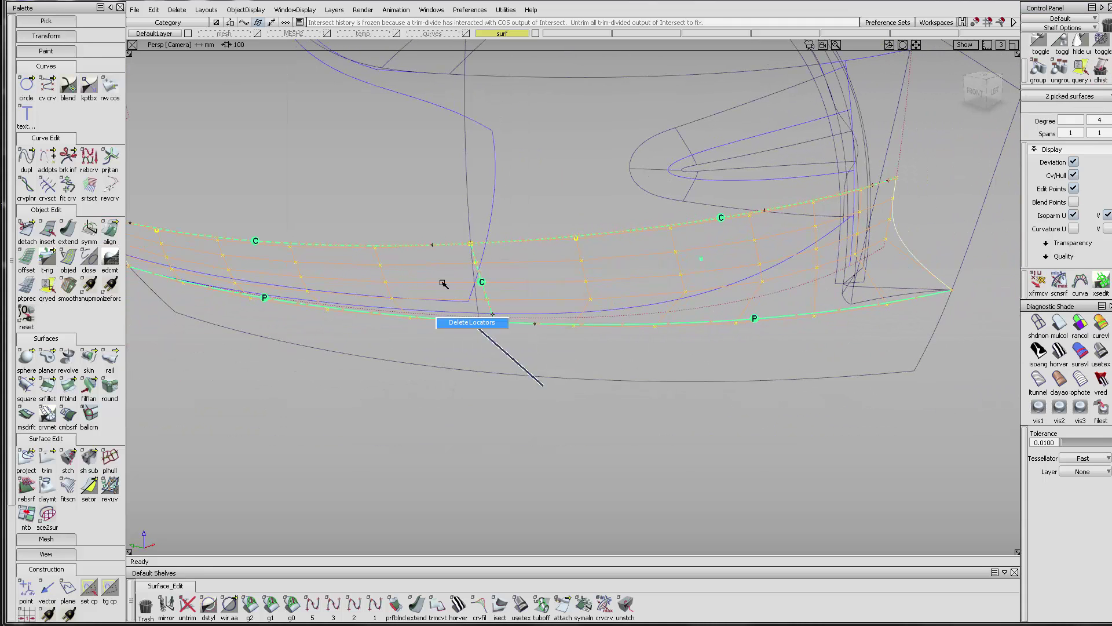
pyautogui.keyDown('ctrl'); pyautogui.keyDown('shift'); pyautogui.moveTo(524, 254); pyautogui.dragTo(488, 290, button='right'); pyautogui.keyUp('shift'); pyautogui.keyUp('ctrl')
pyautogui.keyDown('ctrl'); pyautogui.keyDown('shift'); pyautogui.moveTo(471, 347); pyautogui.dragTo(391, 326); pyautogui.keyUp('shift'); pyautogui.keyUp('ctrl')
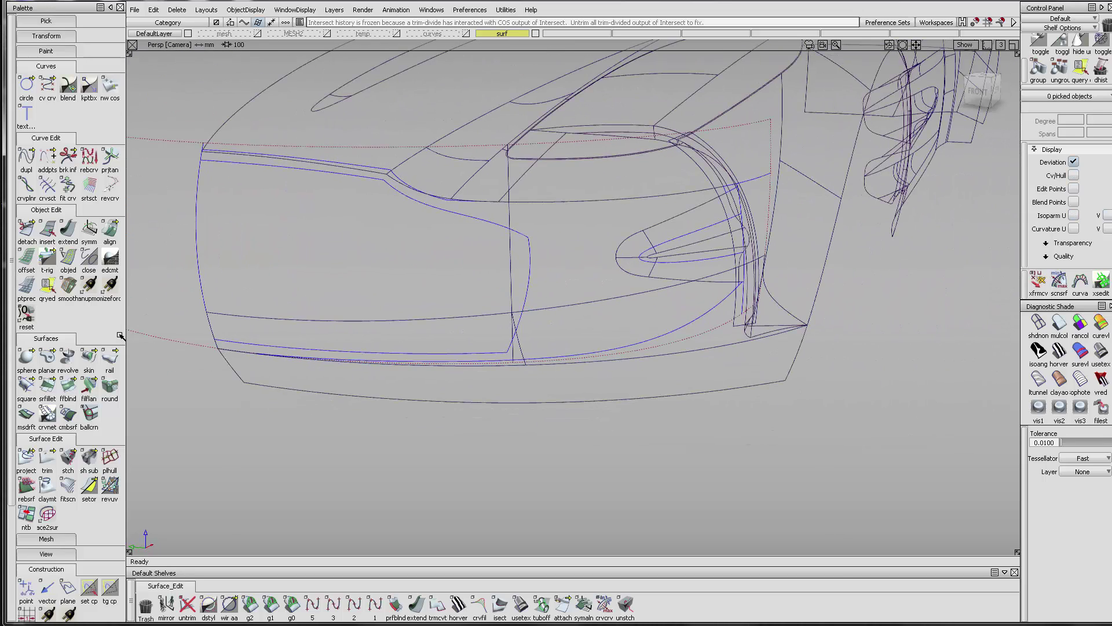
# - Trim the lower front bumper surfaces to the grille opening outline using 3D trimming projected along X
pyautogui.click(49, 456)
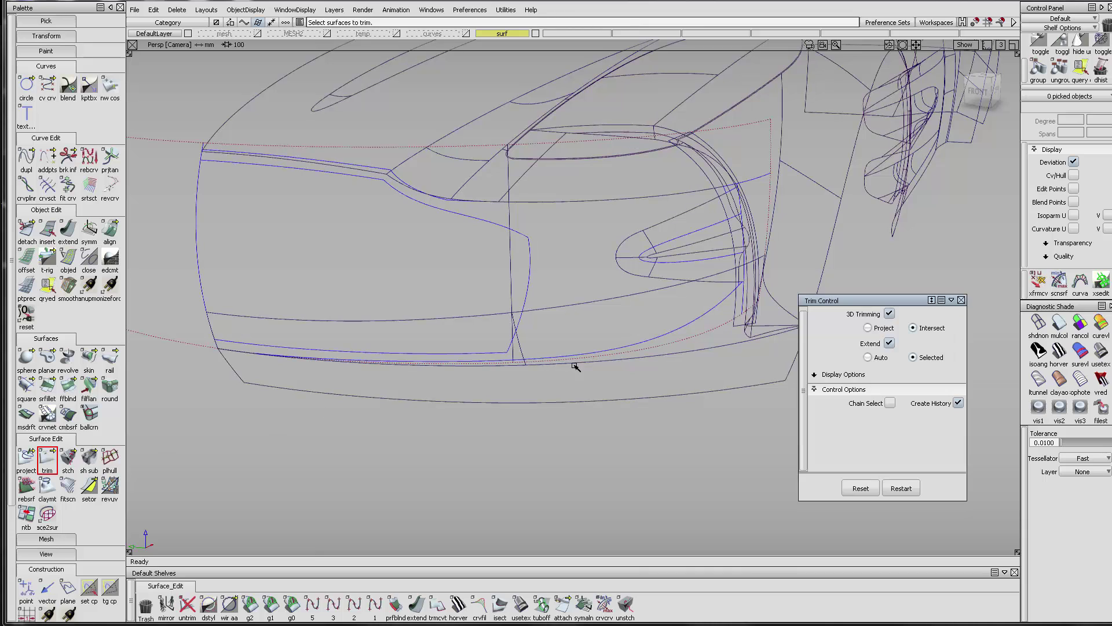
pyautogui.click(528, 351)
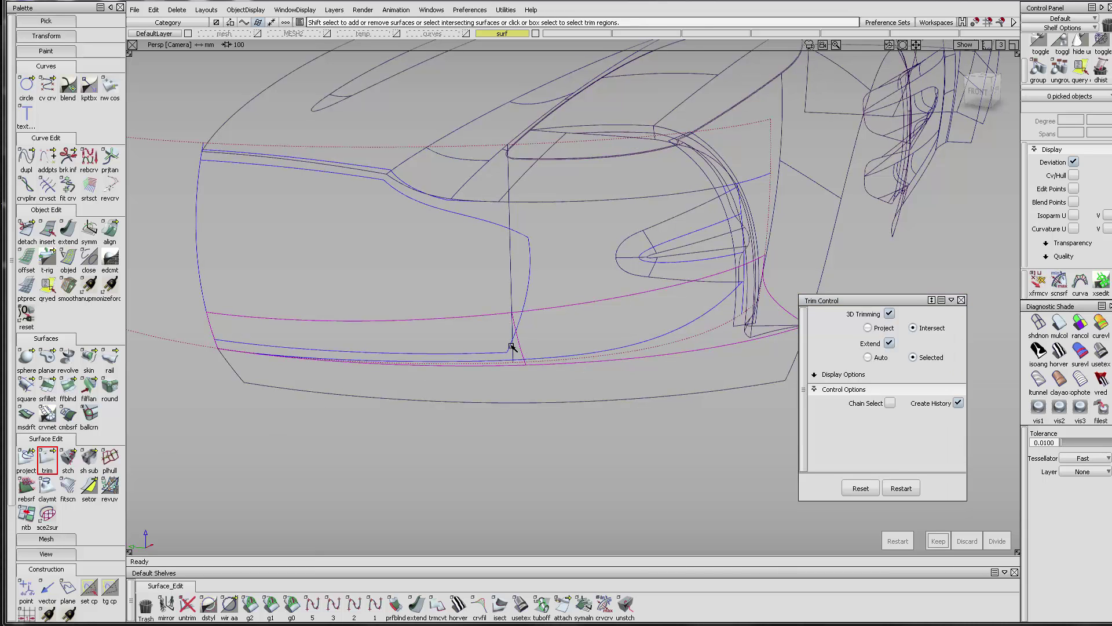
pyautogui.click(867, 328)
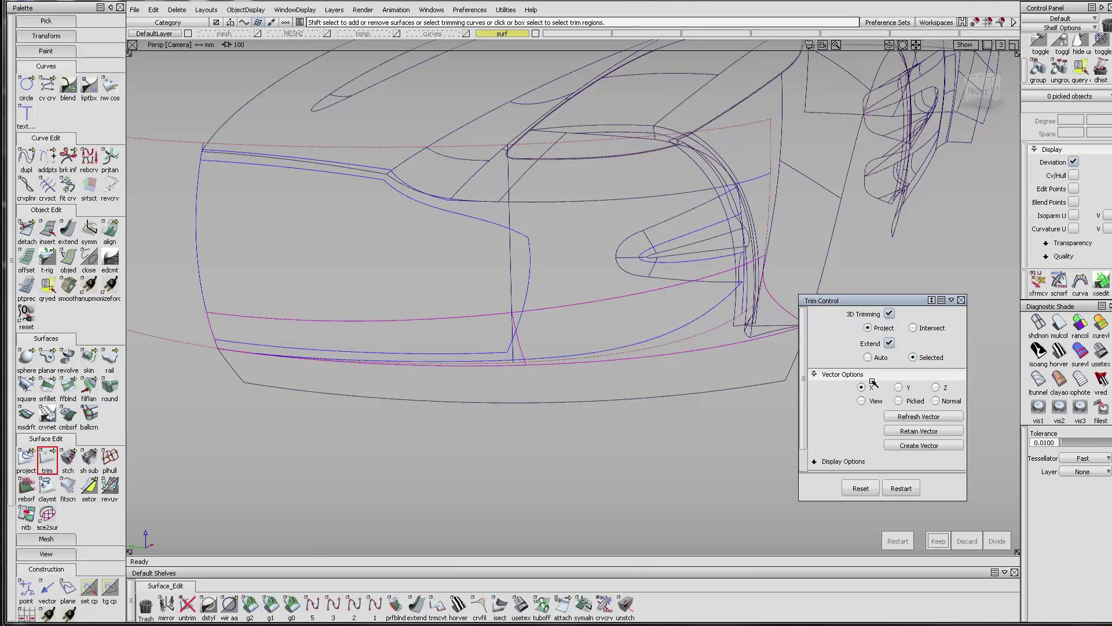
pyautogui.click(492, 354)
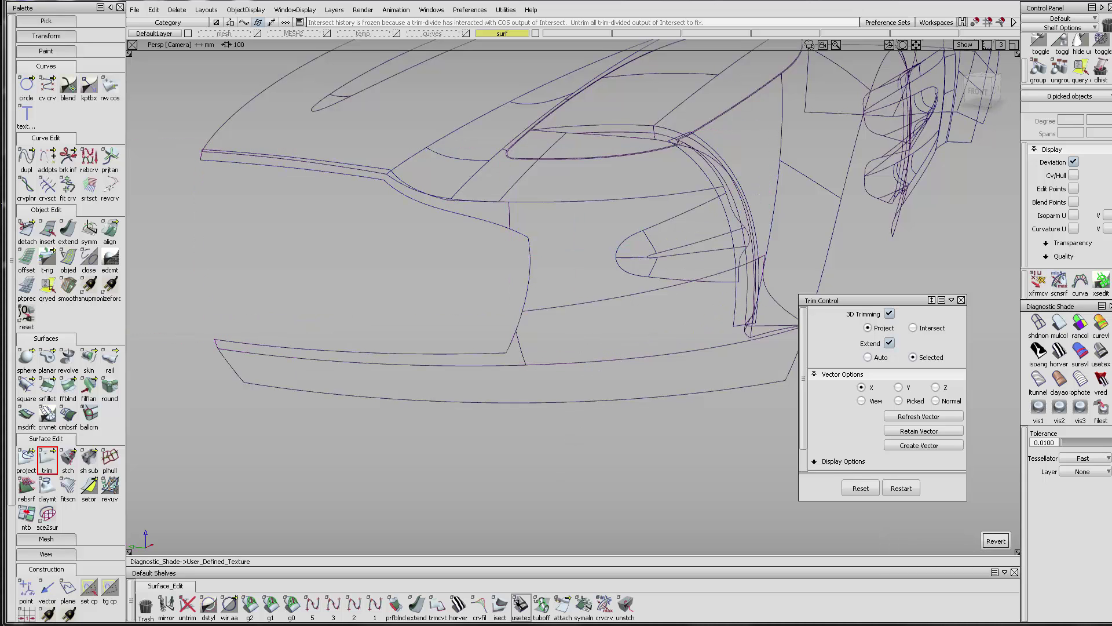
# - Shade the model with the Shade-Sky texture and compare the trimmed front bumper with the MESH2 layer
pyautogui.click(519, 603)
pyautogui.moveTo(584, 343)
pyautogui.keyDown('alt'); pyautogui.keyDown('shift'); pyautogui.mouseDown()
pyautogui.moveTo(650, 330)
pyautogui.moveTo(587, 362)
pyautogui.moveTo(523, 322)
pyautogui.moveTo(372, 347)
pyautogui.moveTo(588, 377)
pyautogui.moveTo(523, 354)
pyautogui.moveTo(651, 356)
pyautogui.moveTo(720, 335)
pyautogui.moveTo(626, 350)
pyautogui.moveTo(609, 342)
pyautogui.mouseUp(); pyautogui.keyUp('shift'); pyautogui.keyUp('alt')
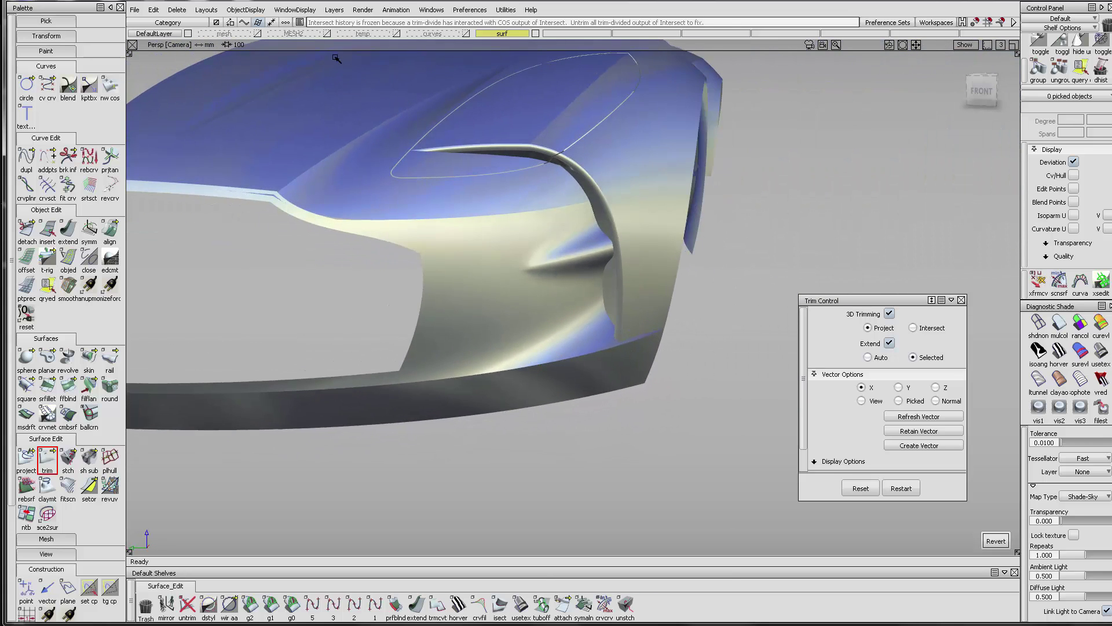
pyautogui.click(328, 34)
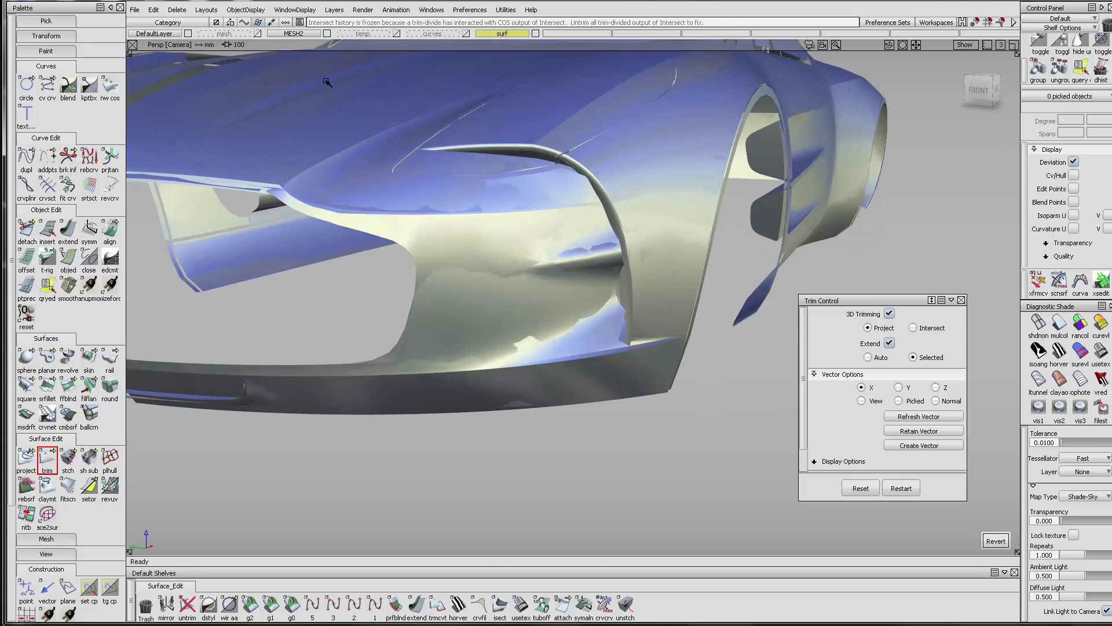
pyautogui.click(327, 34)
pyautogui.moveTo(641, 342)
pyautogui.keyDown('alt'); pyautogui.keyDown('shift'); pyautogui.mouseDown()
pyautogui.moveTo(554, 355)
pyautogui.moveTo(570, 332)
pyautogui.mouseUp(); pyautogui.keyUp('shift'); pyautogui.keyUp('alt')
# - Check the reflection flow across the front bumper pieces with BW Horz black-and-white stripe shading
pyautogui.click(1058, 352)
pyautogui.keyDown('alt'); pyautogui.keyDown('shift'); pyautogui.moveTo(570, 333); pyautogui.dragTo(654, 332, button='right'); pyautogui.keyUp('shift'); pyautogui.keyUp('alt')
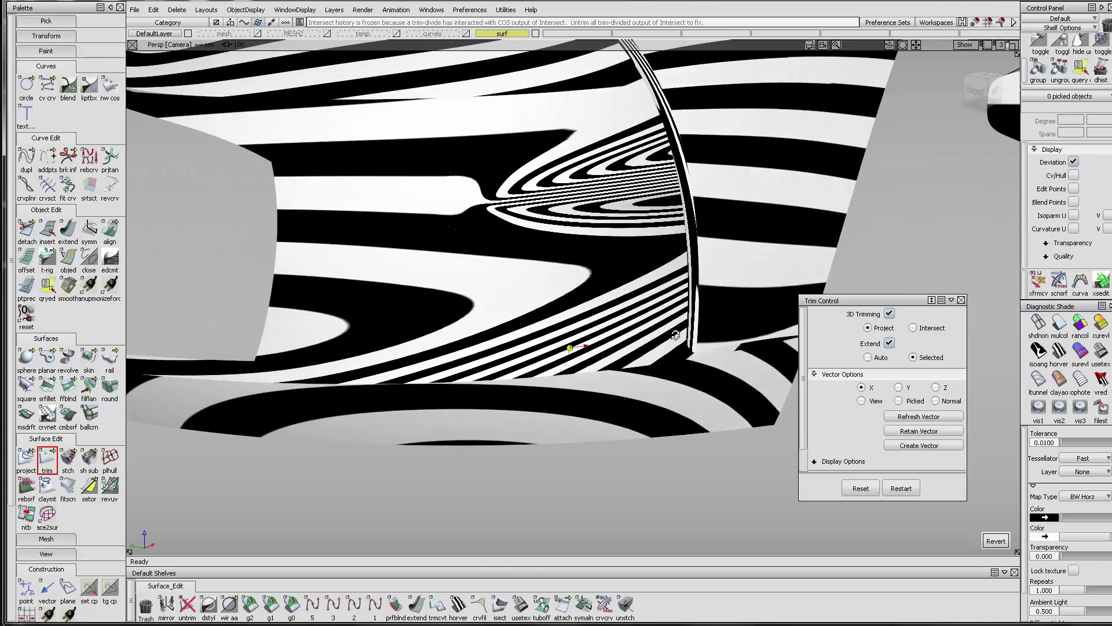
pyautogui.keyDown('alt'); pyautogui.keyDown('shift'); pyautogui.moveTo(654, 332); pyautogui.dragTo(683, 327); pyautogui.keyUp('shift'); pyautogui.keyUp('alt')
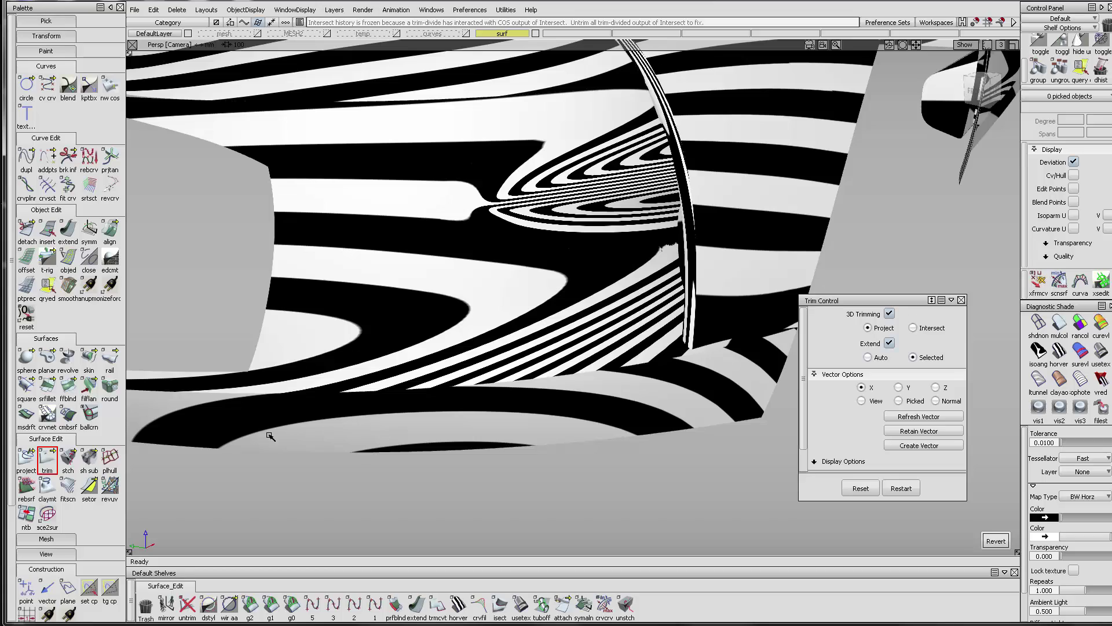
pyautogui.keyDown('alt'); pyautogui.keyDown('shift'); pyautogui.moveTo(614, 333); pyautogui.dragTo(522, 333, button='right'); pyautogui.keyUp('shift'); pyautogui.keyUp('alt')
pyautogui.moveTo(522, 333)
pyautogui.keyDown('alt'); pyautogui.keyDown('shift'); pyautogui.mouseDown()
pyautogui.moveTo(477, 385)
pyautogui.moveTo(426, 307)
pyautogui.moveTo(982, 371)
pyautogui.mouseUp(); pyautogui.keyUp('shift'); pyautogui.keyUp('alt')
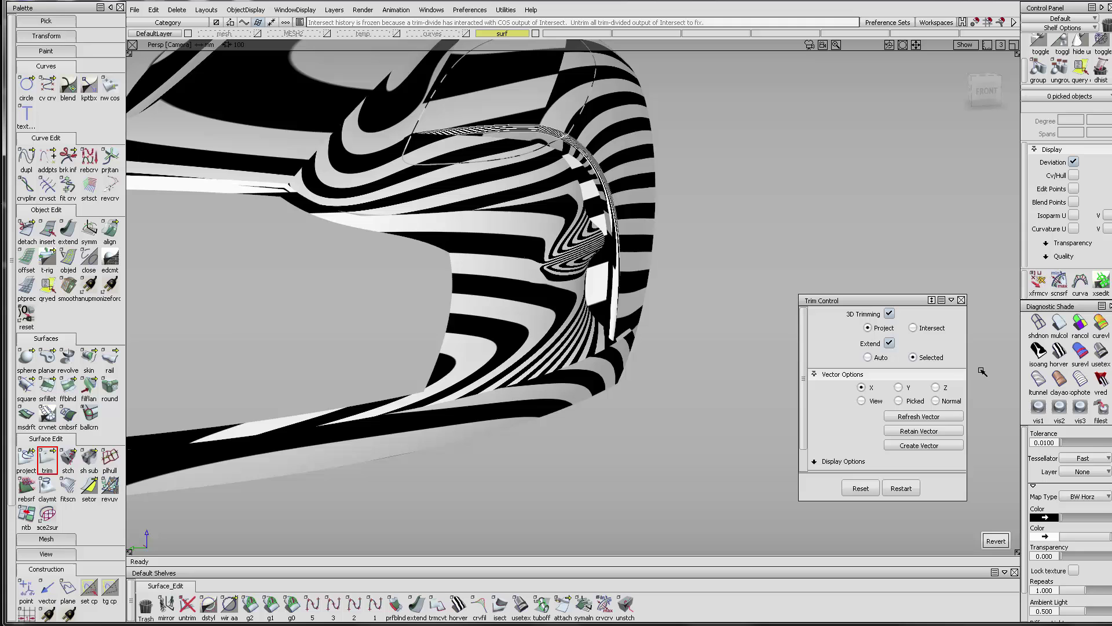
# - Switch the model to multi-color shading and turn on symmetry for the surf layer
pyautogui.click(1064, 324)
pyautogui.keyDown('alt'); pyautogui.keyDown('shift'); pyautogui.moveTo(643, 256); pyautogui.dragTo(509, 295, button='right'); pyautogui.keyUp('shift'); pyautogui.keyUp('alt')
pyautogui.keyDown('alt'); pyautogui.keyDown('shift'); pyautogui.moveTo(508, 295); pyautogui.dragTo(365, 330); pyautogui.keyUp('shift'); pyautogui.keyUp('alt')
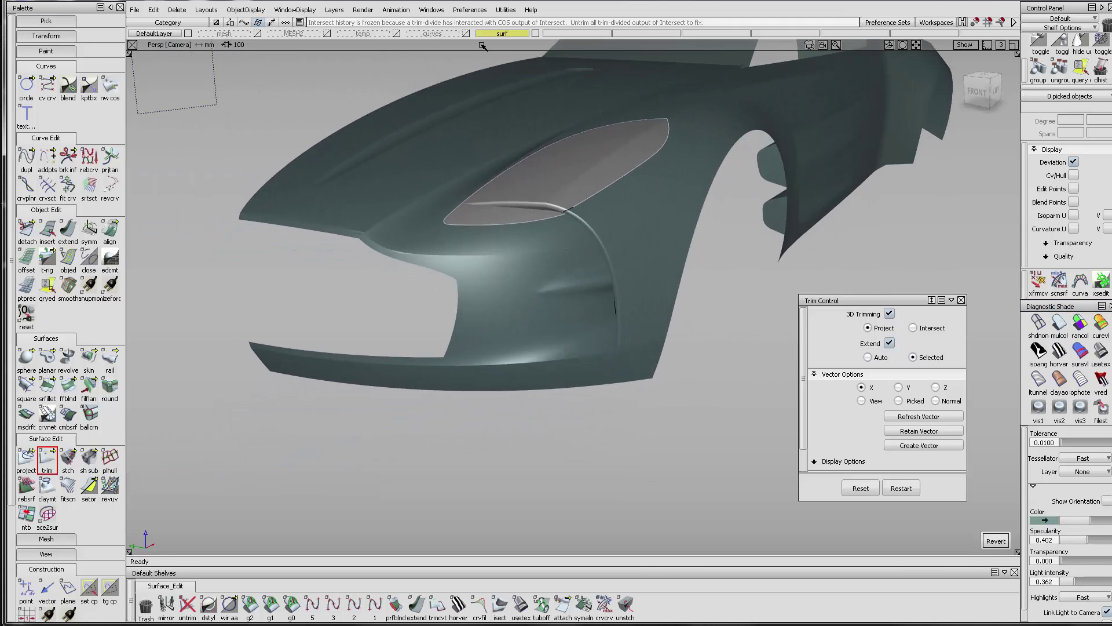
pyautogui.click(490, 86)
# - Examine the mirrored body from the front and side in multi-color shading and with the Shade-Sky texture
pyautogui.keyDown('alt'); pyautogui.keyDown('shift'); pyautogui.moveTo(579, 203); pyautogui.dragTo(631, 300); pyautogui.keyUp('shift'); pyautogui.keyUp('alt')
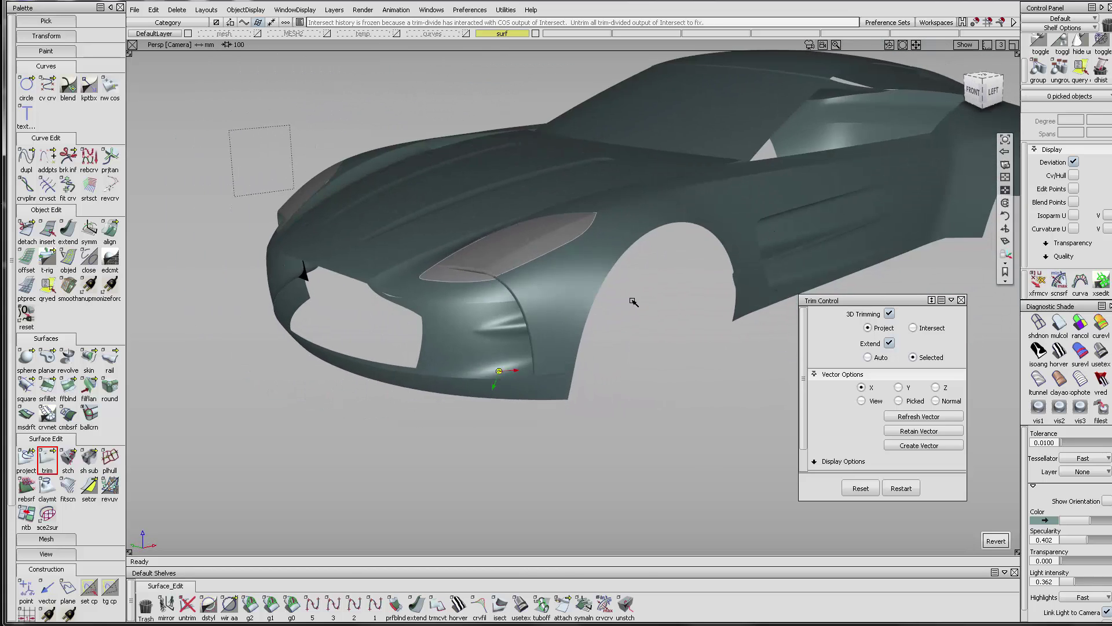
pyautogui.keyDown('alt'); pyautogui.keyDown('shift'); pyautogui.moveTo(630, 300); pyautogui.dragTo(512, 308, button='middle'); pyautogui.keyUp('shift'); pyautogui.keyUp('alt')
pyautogui.keyDown('alt'); pyautogui.keyDown('shift'); pyautogui.moveTo(511, 308); pyautogui.dragTo(686, 283); pyautogui.keyUp('shift'); pyautogui.keyUp('alt')
pyautogui.keyDown('alt'); pyautogui.keyDown('shift'); pyautogui.moveTo(686, 284); pyautogui.dragTo(635, 281, button='right'); pyautogui.keyUp('shift'); pyautogui.keyUp('alt')
pyautogui.keyDown('alt'); pyautogui.keyDown('shift'); pyautogui.moveTo(636, 281); pyautogui.dragTo(452, 387); pyautogui.keyUp('shift'); pyautogui.keyUp('alt')
pyautogui.keyDown('alt'); pyautogui.keyDown('shift'); pyautogui.moveTo(451, 387); pyautogui.dragTo(503, 371, button='right'); pyautogui.keyUp('shift'); pyautogui.keyUp('alt')
pyautogui.keyDown('alt'); pyautogui.keyDown('shift'); pyautogui.moveTo(503, 371); pyautogui.dragTo(561, 325); pyautogui.keyUp('shift'); pyautogui.keyUp('alt')
pyautogui.click(523, 602)
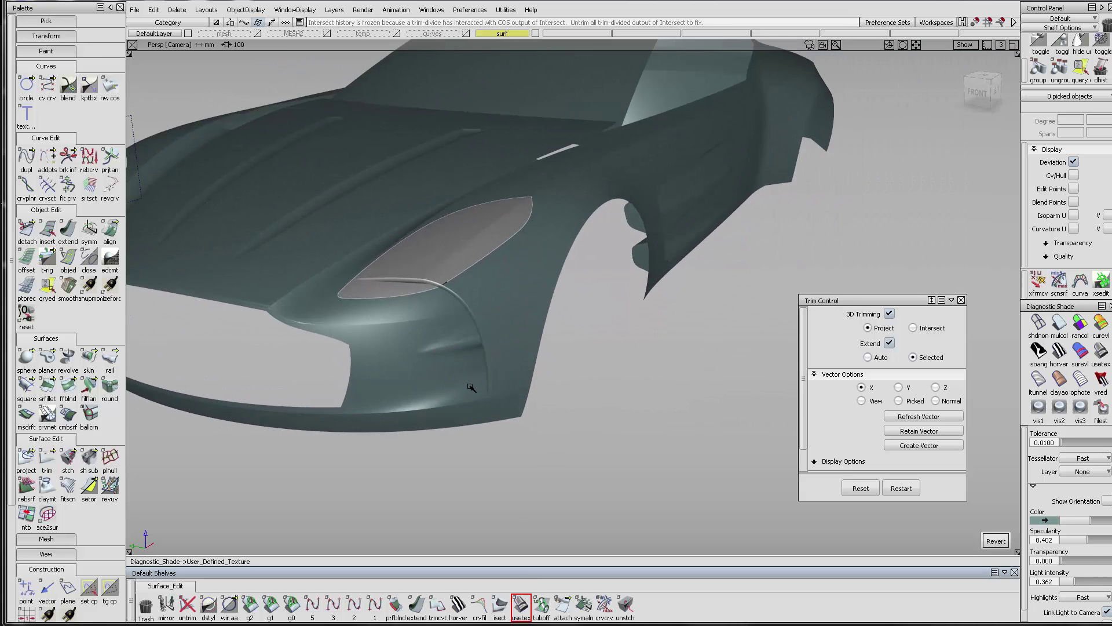
pyautogui.moveTo(470, 387)
pyautogui.keyDown('alt'); pyautogui.keyDown('shift'); pyautogui.mouseDown()
pyautogui.moveTo(658, 350)
pyautogui.moveTo(638, 389)
pyautogui.mouseUp(); pyautogui.keyUp('shift'); pyautogui.keyUp('alt')
pyautogui.keyDown('alt'); pyautogui.keyDown('shift'); pyautogui.moveTo(638, 390); pyautogui.dragTo(475, 384, button='right'); pyautogui.keyUp('shift'); pyautogui.keyUp('alt')
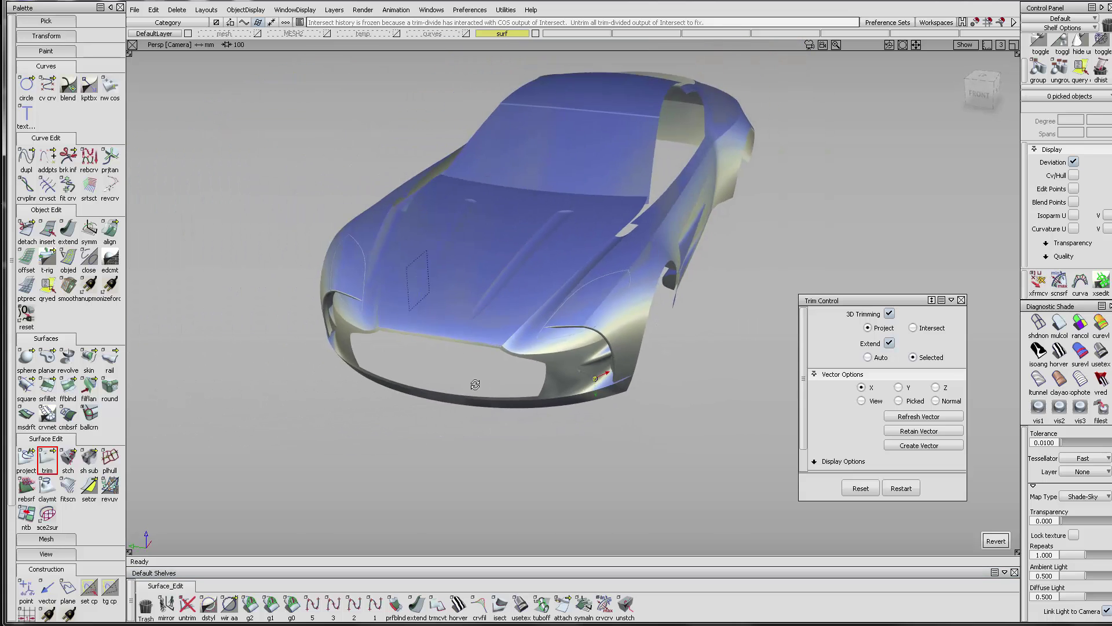
pyautogui.keyDown('alt'); pyautogui.keyDown('shift'); pyautogui.moveTo(475, 385); pyautogui.dragTo(513, 338); pyautogui.keyUp('shift'); pyautogui.keyUp('alt')
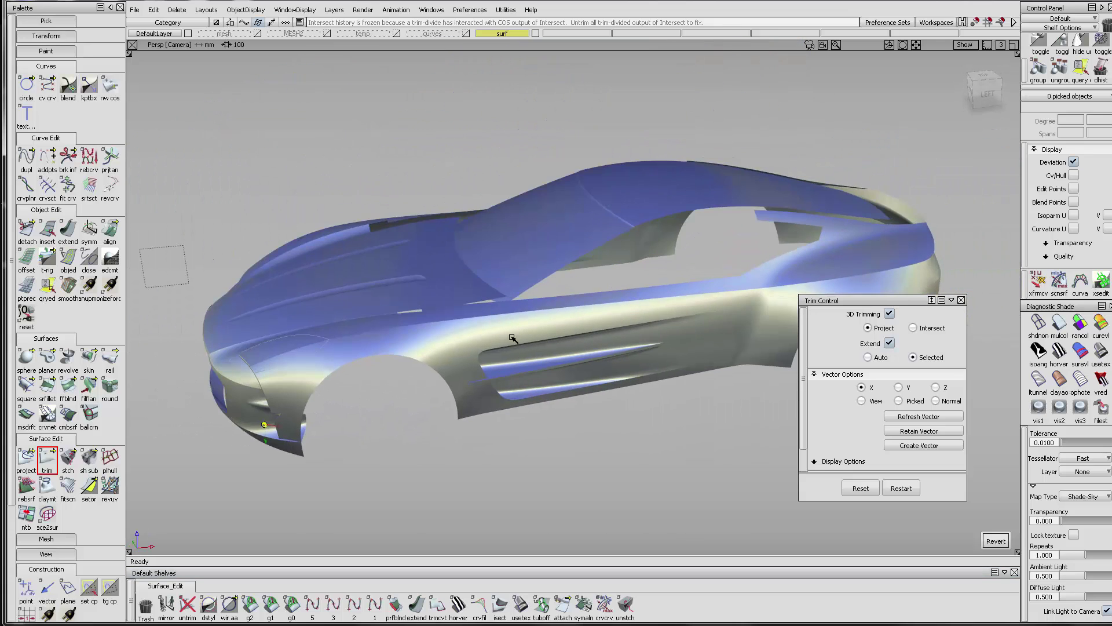
# - Close the trim options and save the file
pyautogui.click(962, 300)
pyautogui.click(134, 10)
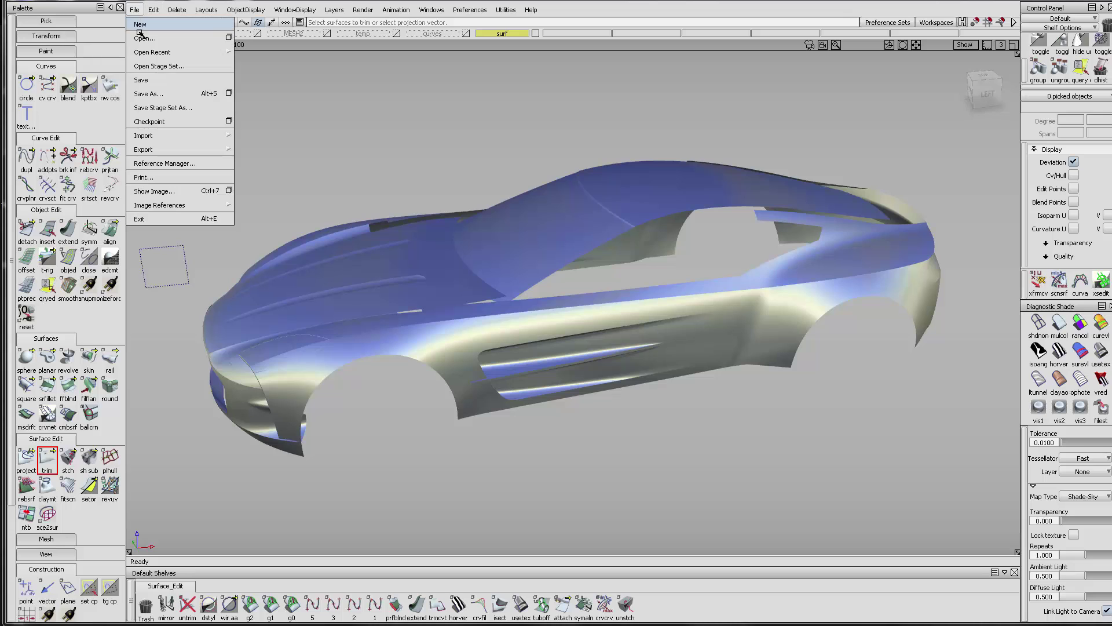
pyautogui.click(146, 82)
# - Display the surface edges over the shading and make the MESH2 layer visible
pyautogui.keyDown('alt'); pyautogui.keyDown('shift'); pyautogui.moveTo(683, 349); pyautogui.dragTo(631, 395); pyautogui.keyUp('shift'); pyautogui.keyUp('alt')
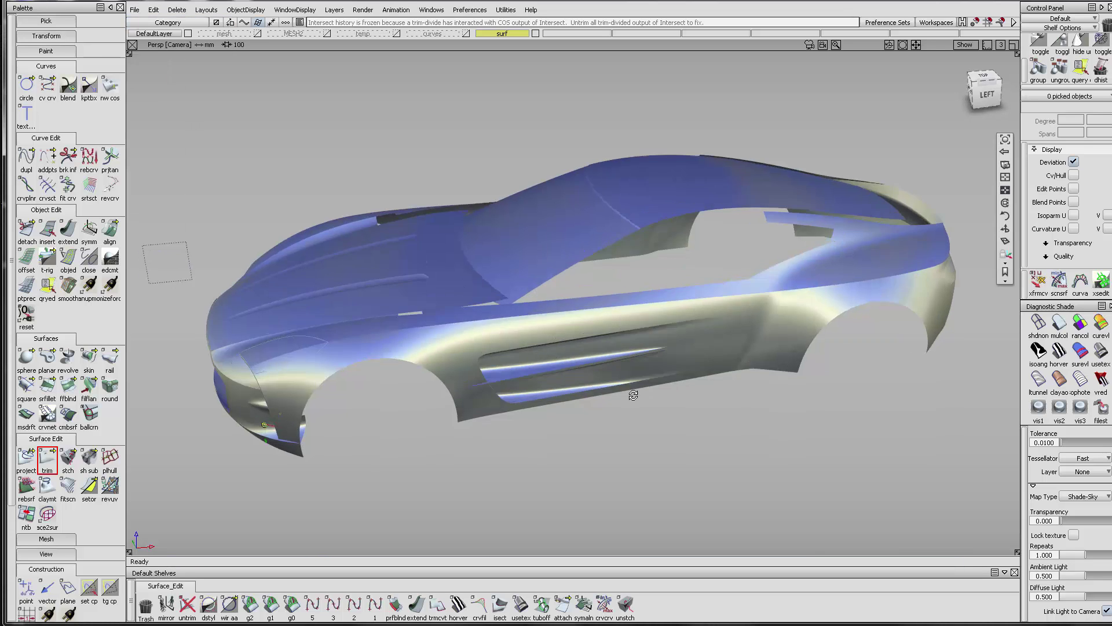
pyautogui.keyDown('alt'); pyautogui.keyDown('shift'); pyautogui.moveTo(631, 394); pyautogui.dragTo(807, 400, button='right'); pyautogui.keyUp('shift'); pyautogui.keyUp('alt')
pyautogui.keyDown('ctrl'); pyautogui.keyDown('shift'); pyautogui.moveTo(807, 400); pyautogui.dragTo(721, 329, button='right'); pyautogui.keyUp('shift'); pyautogui.keyUp('ctrl')
pyautogui.keyDown('alt'); pyautogui.keyDown('shift'); pyautogui.moveTo(666, 267); pyautogui.dragTo(551, 297, button='middle'); pyautogui.keyUp('shift'); pyautogui.keyUp('alt')
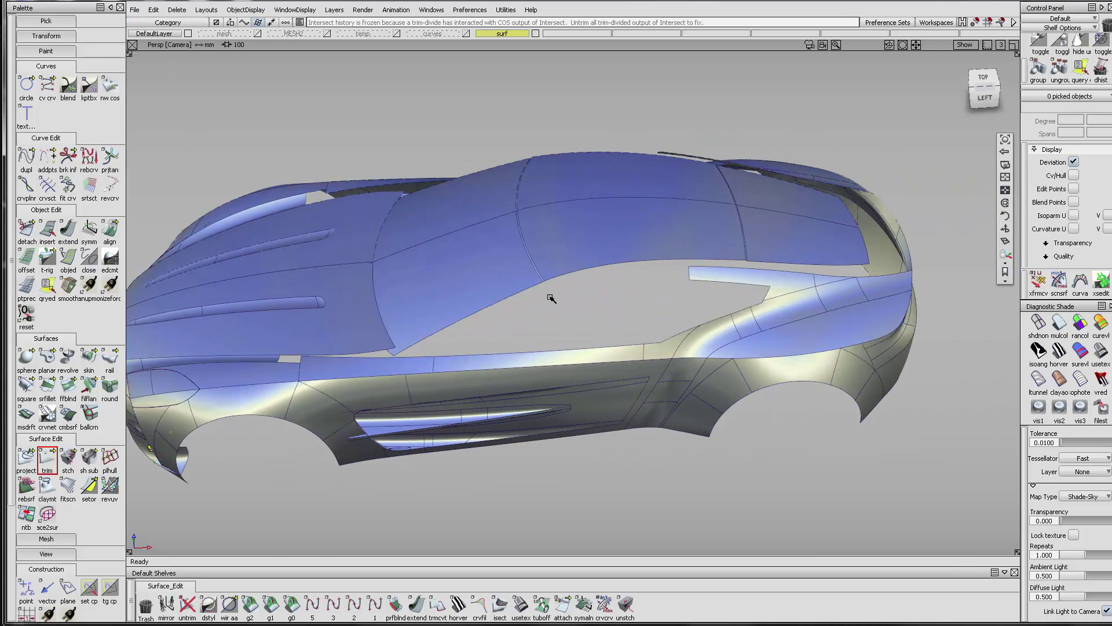
pyautogui.click(328, 34)
# - Examine the side window frame and the body strip between window and roof on the reference mesh
pyautogui.keyDown('alt'); pyautogui.keyDown('shift'); pyautogui.moveTo(575, 284); pyautogui.dragTo(672, 279, button='right'); pyautogui.keyUp('shift'); pyautogui.keyUp('alt')
pyautogui.keyDown('alt'); pyautogui.keyDown('shift'); pyautogui.moveTo(577, 293); pyautogui.dragTo(576, 318); pyautogui.keyUp('shift'); pyautogui.keyUp('alt')
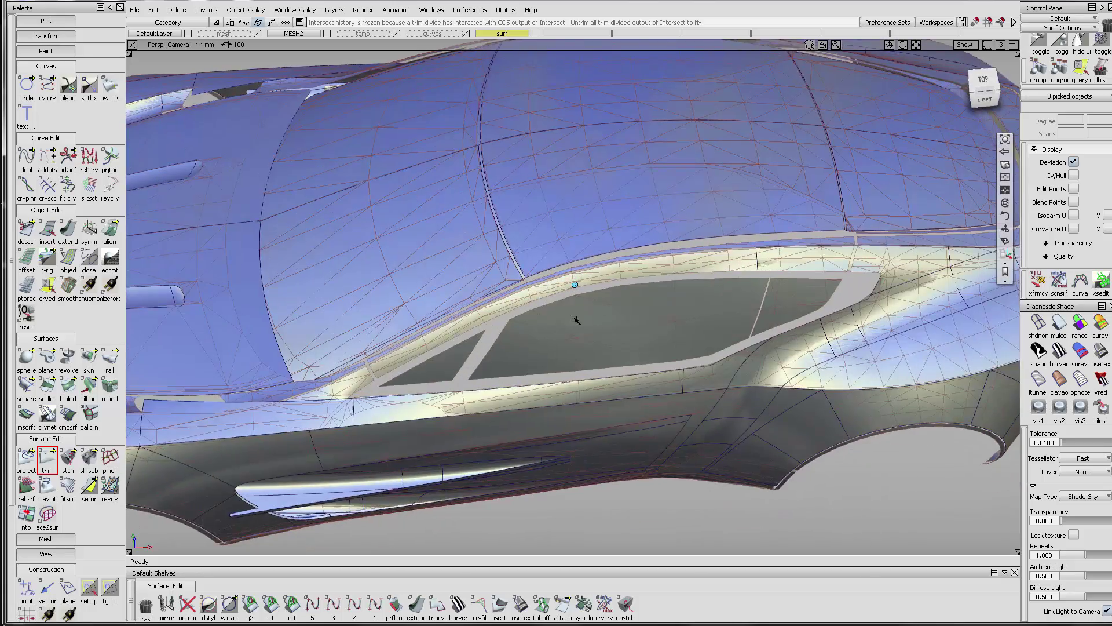
pyautogui.keyDown('alt'); pyautogui.keyDown('shift'); pyautogui.moveTo(473, 314); pyautogui.dragTo(518, 303, button='middle'); pyautogui.keyUp('shift'); pyautogui.keyUp('alt')
pyautogui.keyDown('alt'); pyautogui.keyDown('shift'); pyautogui.moveTo(613, 305); pyautogui.dragTo(644, 302, button='right'); pyautogui.keyUp('shift'); pyautogui.keyUp('alt')
pyautogui.keyDown('alt'); pyautogui.keyDown('shift'); pyautogui.moveTo(645, 302); pyautogui.dragTo(638, 280); pyautogui.keyUp('shift'); pyautogui.keyUp('alt')
pyautogui.keyDown('alt'); pyautogui.keyDown('shift'); pyautogui.moveTo(637, 281); pyautogui.dragTo(621, 295, button='right'); pyautogui.keyUp('shift'); pyautogui.keyUp('alt')
pyautogui.keyDown('alt'); pyautogui.keyDown('shift'); pyautogui.moveTo(621, 296); pyautogui.dragTo(594, 270); pyautogui.keyUp('shift'); pyautogui.keyUp('alt')
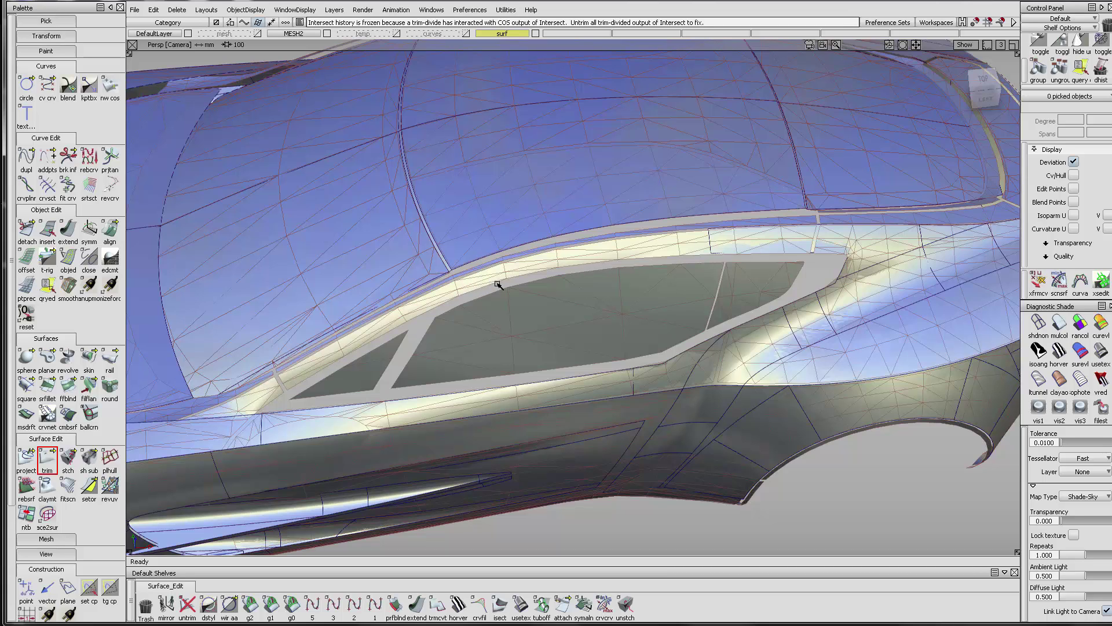
pyautogui.keyDown('alt'); pyautogui.keyDown('shift'); pyautogui.moveTo(620, 346); pyautogui.dragTo(579, 290); pyautogui.keyUp('shift'); pyautogui.keyUp('alt')
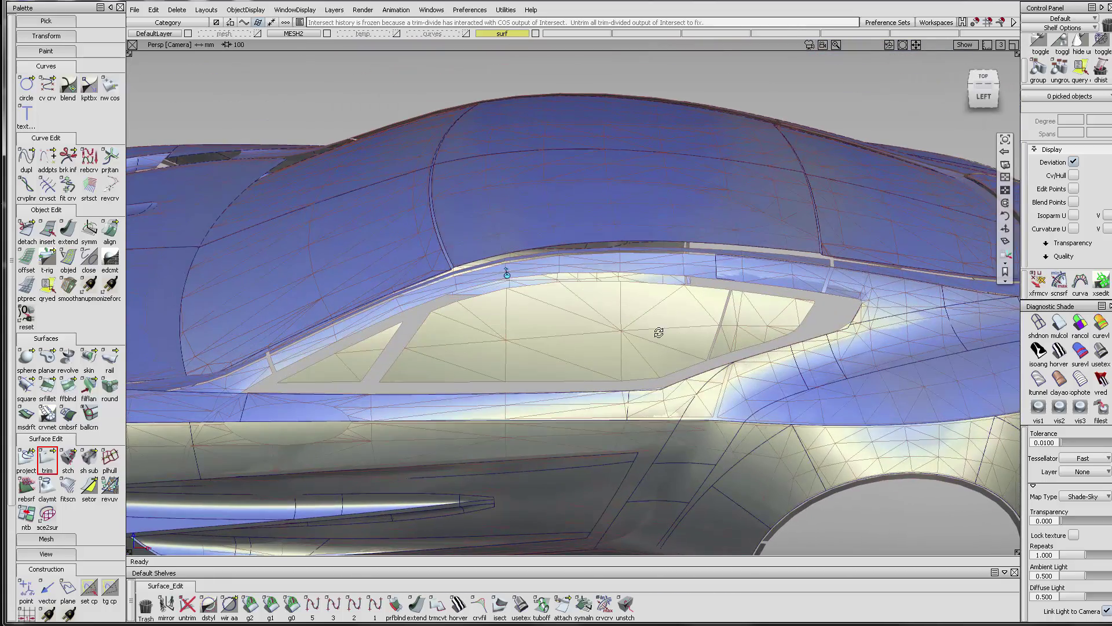
pyautogui.keyDown('alt'); pyautogui.keyDown('shift'); pyautogui.moveTo(712, 304); pyautogui.dragTo(522, 301); pyautogui.keyUp('shift'); pyautogui.keyUp('alt')
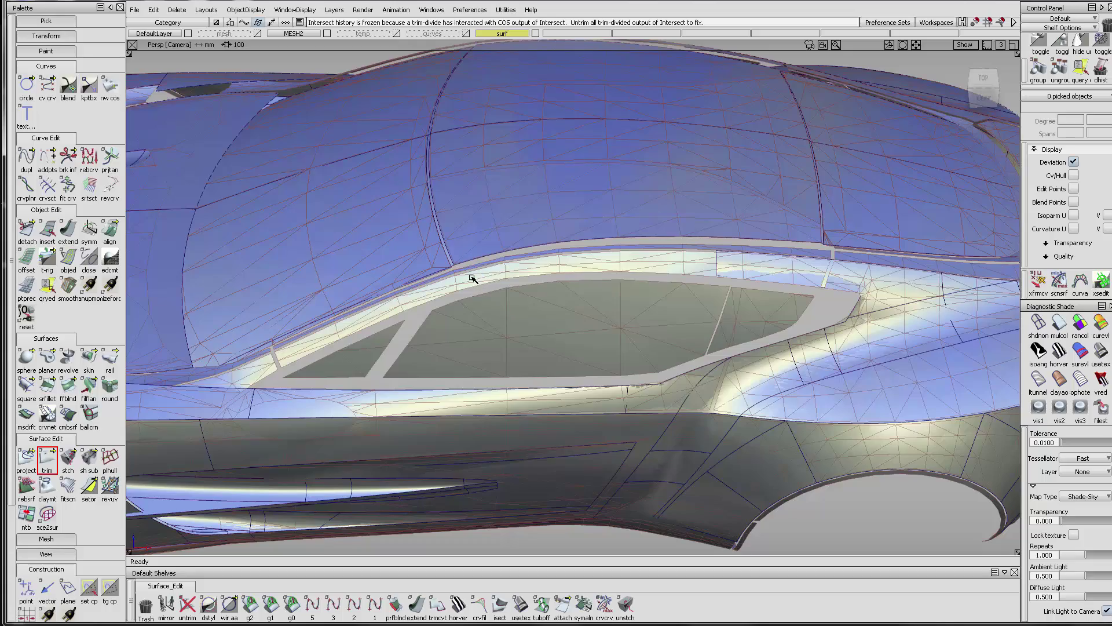
pyautogui.keyDown('alt'); pyautogui.keyDown('shift'); pyautogui.moveTo(472, 279); pyautogui.dragTo(702, 288); pyautogui.keyUp('shift'); pyautogui.keyUp('alt')
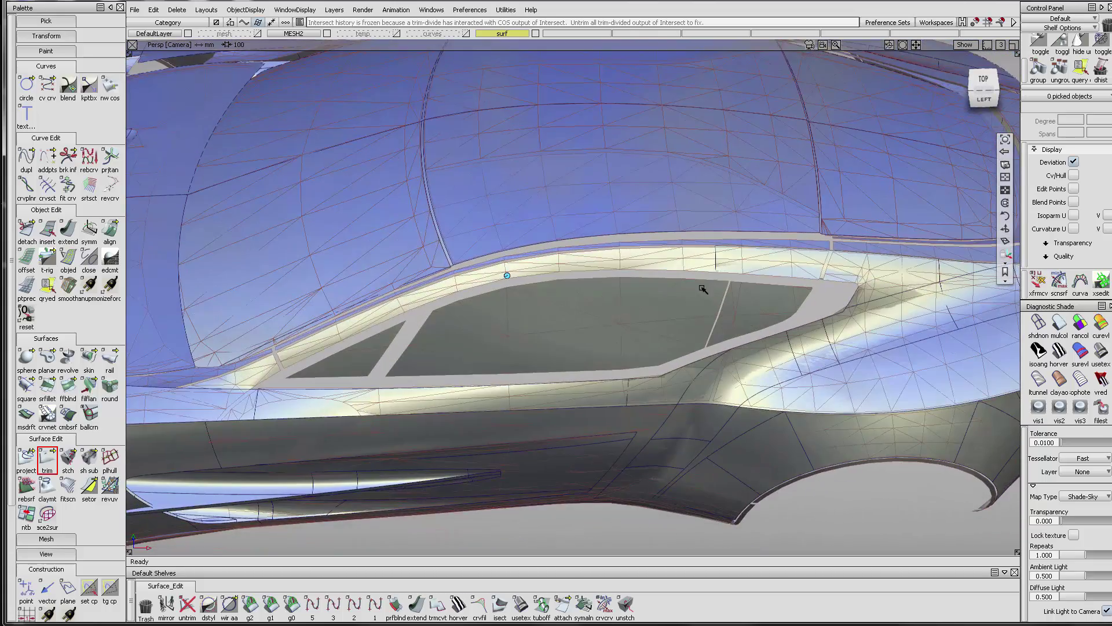
# - Examine the rear corner of the side window opening and how it runs into the roof and rear quarter
pyautogui.keyDown('alt'); pyautogui.keyDown('shift'); pyautogui.moveTo(859, 280); pyautogui.dragTo(888, 305, button='right'); pyautogui.keyUp('shift'); pyautogui.keyUp('alt')
pyautogui.keyDown('alt'); pyautogui.keyDown('shift'); pyautogui.moveTo(887, 304); pyautogui.dragTo(815, 309); pyautogui.keyUp('shift'); pyautogui.keyUp('alt')
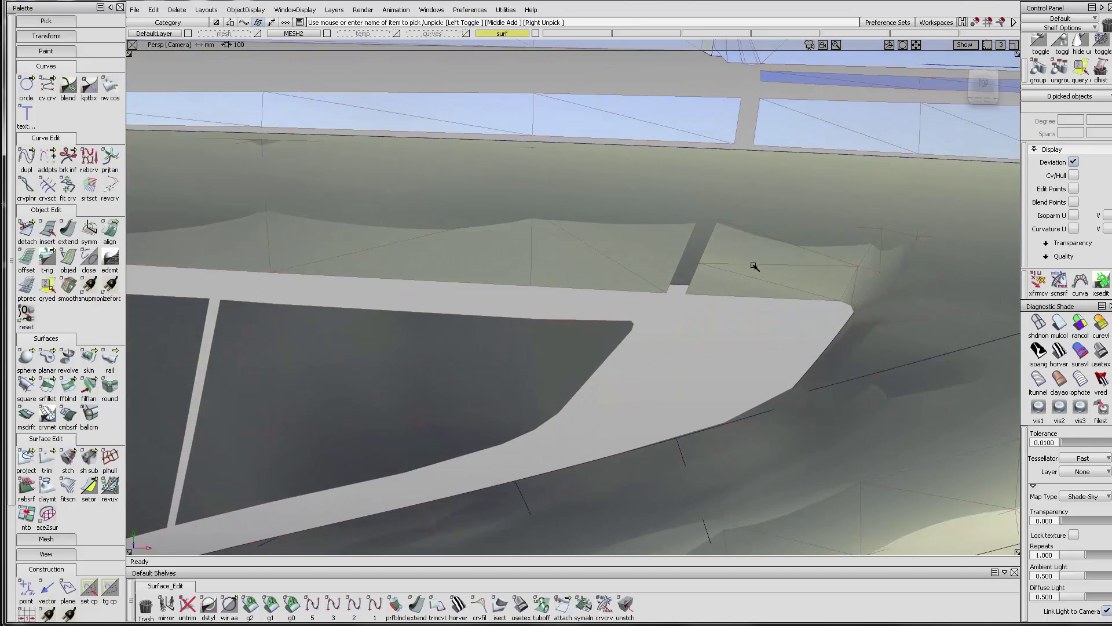
pyautogui.keyDown('alt'); pyautogui.keyDown('shift'); pyautogui.moveTo(750, 255); pyautogui.dragTo(623, 223); pyautogui.keyUp('shift'); pyautogui.keyUp('alt')
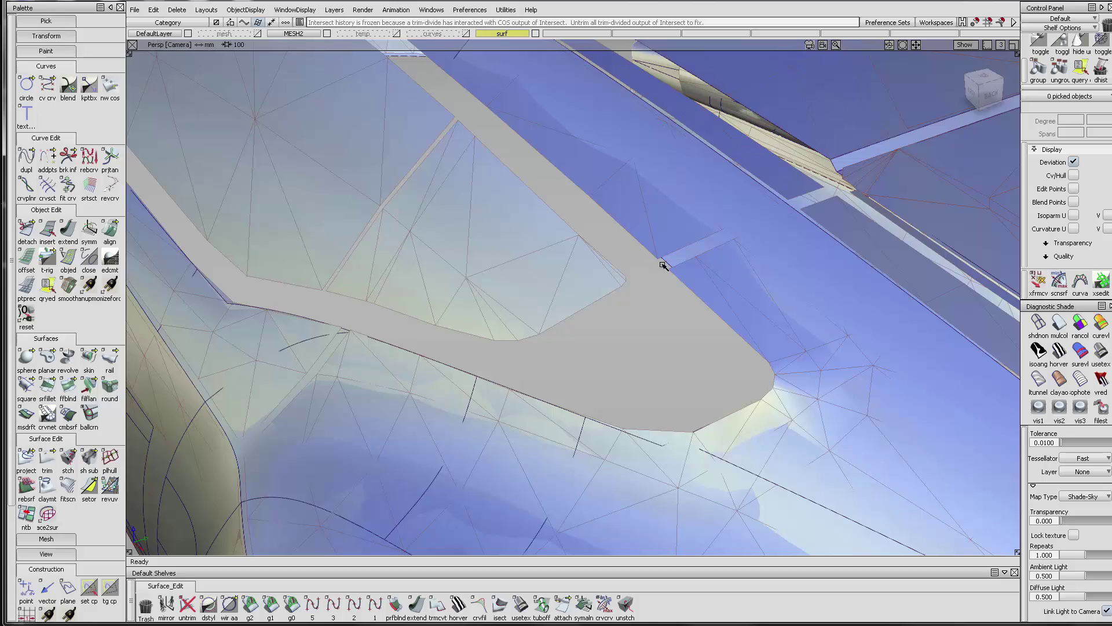
pyautogui.keyDown('alt'); pyautogui.keyDown('shift'); pyautogui.moveTo(717, 300); pyautogui.dragTo(779, 383); pyautogui.keyUp('shift'); pyautogui.keyUp('alt')
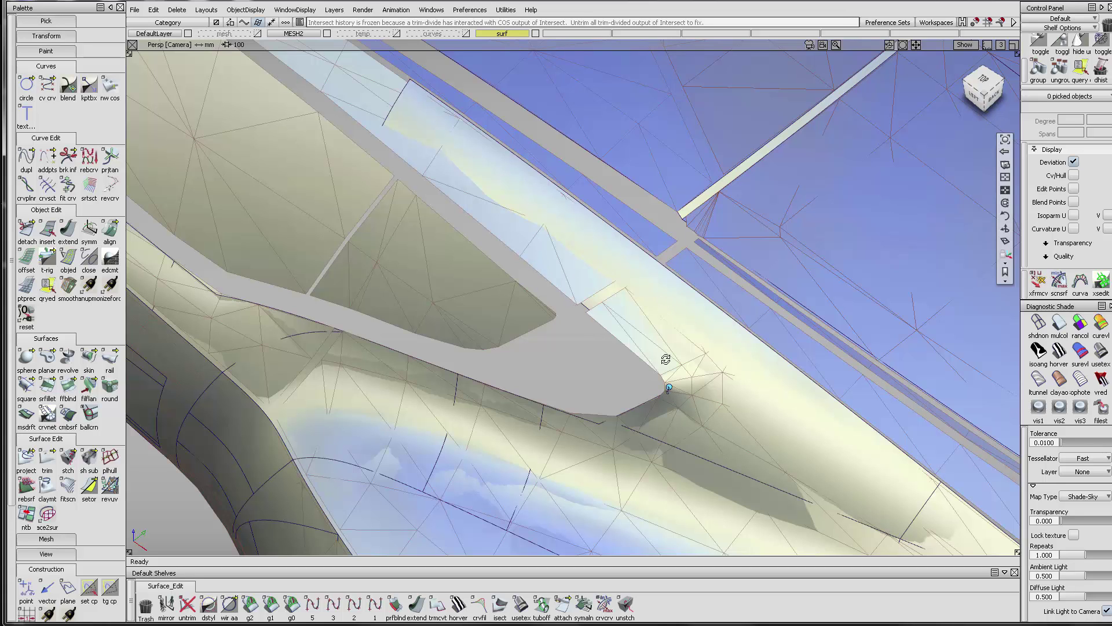
pyautogui.keyDown('alt'); pyautogui.keyDown('shift'); pyautogui.moveTo(666, 358); pyautogui.dragTo(469, 256); pyautogui.keyUp('shift'); pyautogui.keyUp('alt')
pyautogui.keyDown('alt'); pyautogui.keyDown('shift'); pyautogui.moveTo(695, 328); pyautogui.dragTo(584, 372); pyautogui.keyUp('shift'); pyautogui.keyUp('alt')
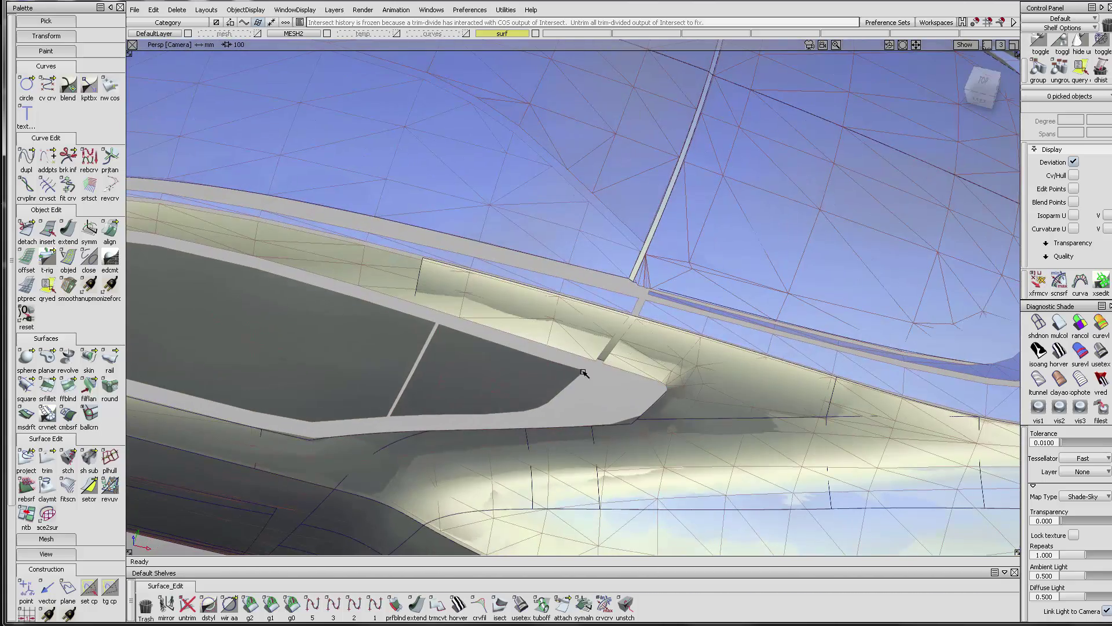
pyautogui.keyDown('alt'); pyautogui.keyDown('shift'); pyautogui.moveTo(438, 340); pyautogui.dragTo(625, 347); pyautogui.keyUp('shift'); pyautogui.keyUp('alt')
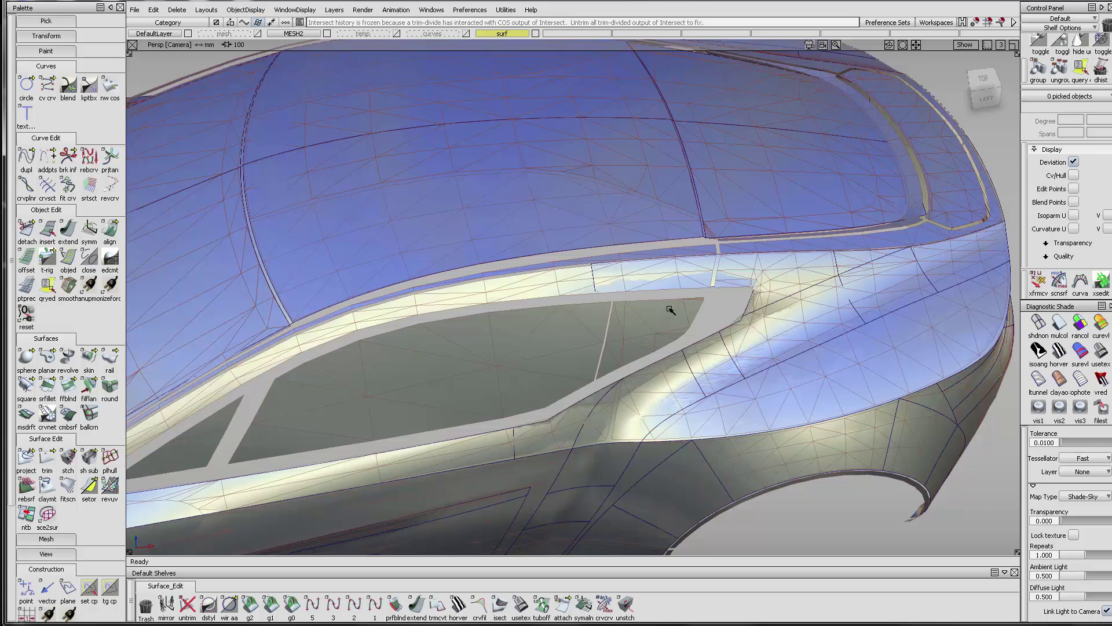
pyautogui.keyDown('alt'); pyautogui.keyDown('shift'); pyautogui.moveTo(677, 290); pyautogui.dragTo(492, 320); pyautogui.keyUp('shift'); pyautogui.keyUp('alt')
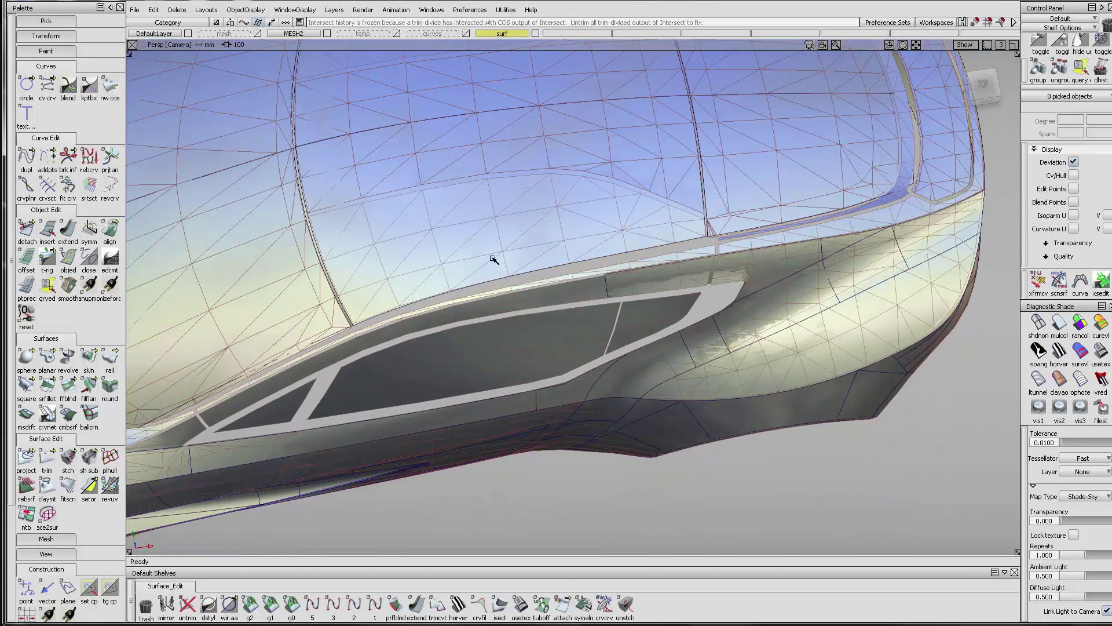
pyautogui.keyDown('alt'); pyautogui.keyDown('shift'); pyautogui.moveTo(839, 274); pyautogui.dragTo(337, 194); pyautogui.keyUp('shift'); pyautogui.keyUp('alt')
pyautogui.keyDown('alt'); pyautogui.keyDown('shift'); pyautogui.moveTo(337, 193); pyautogui.dragTo(315, 139, button='middle'); pyautogui.keyUp('shift'); pyautogui.keyUp('alt')
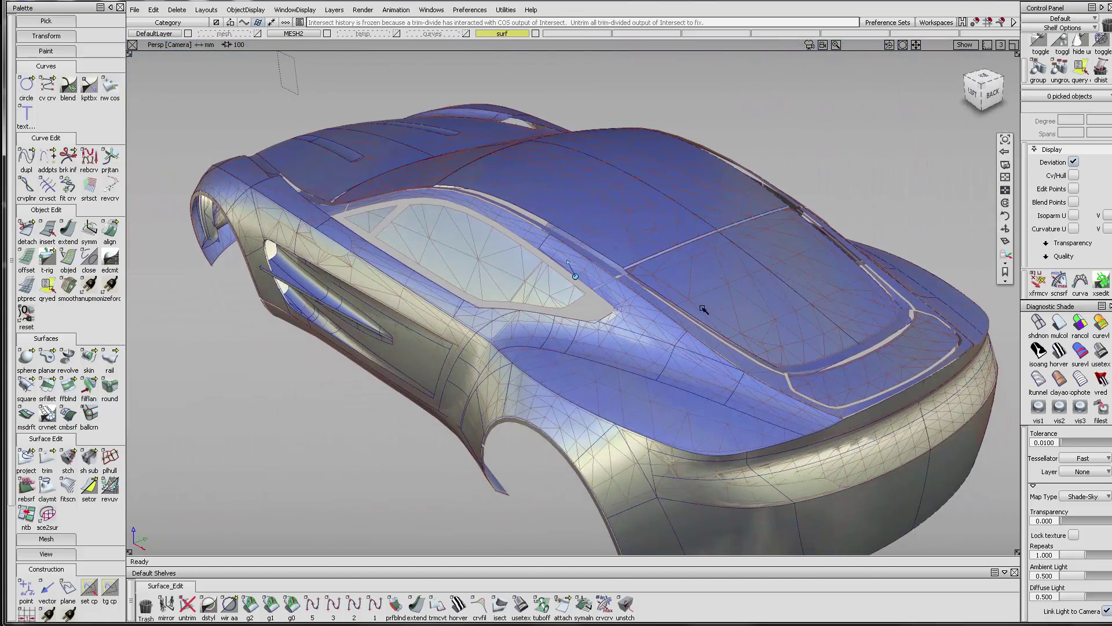
pyautogui.keyDown('alt'); pyautogui.keyDown('shift'); pyautogui.click(765, 313); pyautogui.keyUp('shift'); pyautogui.keyUp('alt')
pyautogui.keyDown('alt'); pyautogui.keyDown('shift'); pyautogui.moveTo(347, 295); pyautogui.dragTo(513, 316); pyautogui.keyUp('shift'); pyautogui.keyUp('alt')
pyautogui.keyDown('alt'); pyautogui.keyDown('shift'); pyautogui.moveTo(557, 345); pyautogui.dragTo(750, 259); pyautogui.keyUp('shift'); pyautogui.keyUp('alt')
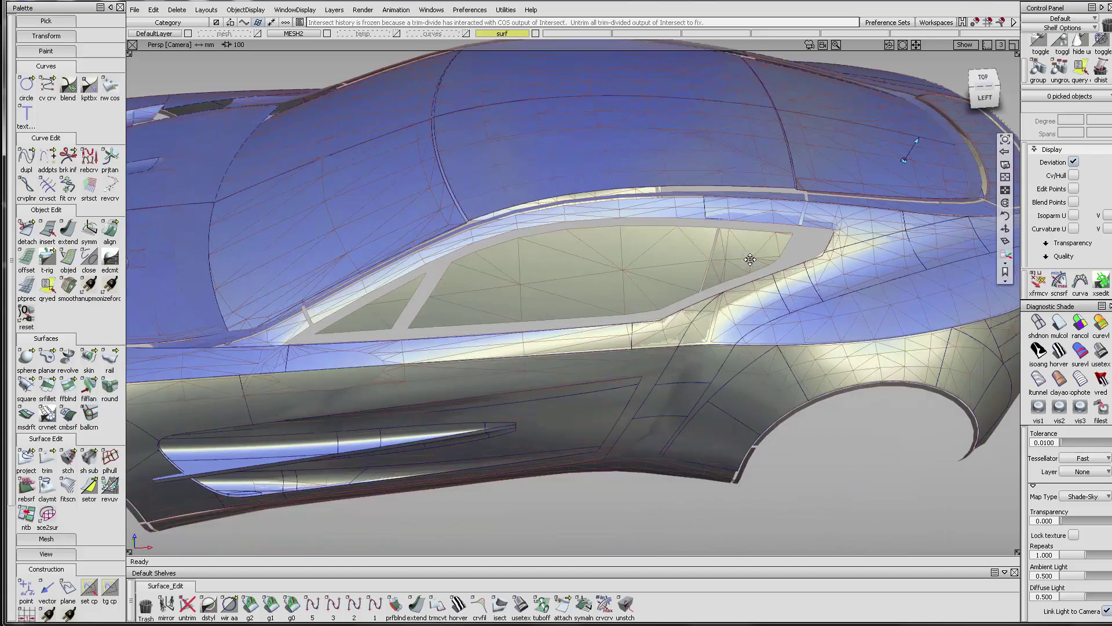
# - Start a degree-5 edit-point curve at the lower front corner of the body strip above the side window
pyautogui.click(317, 606)
pyautogui.scroll(3, 378, 305)
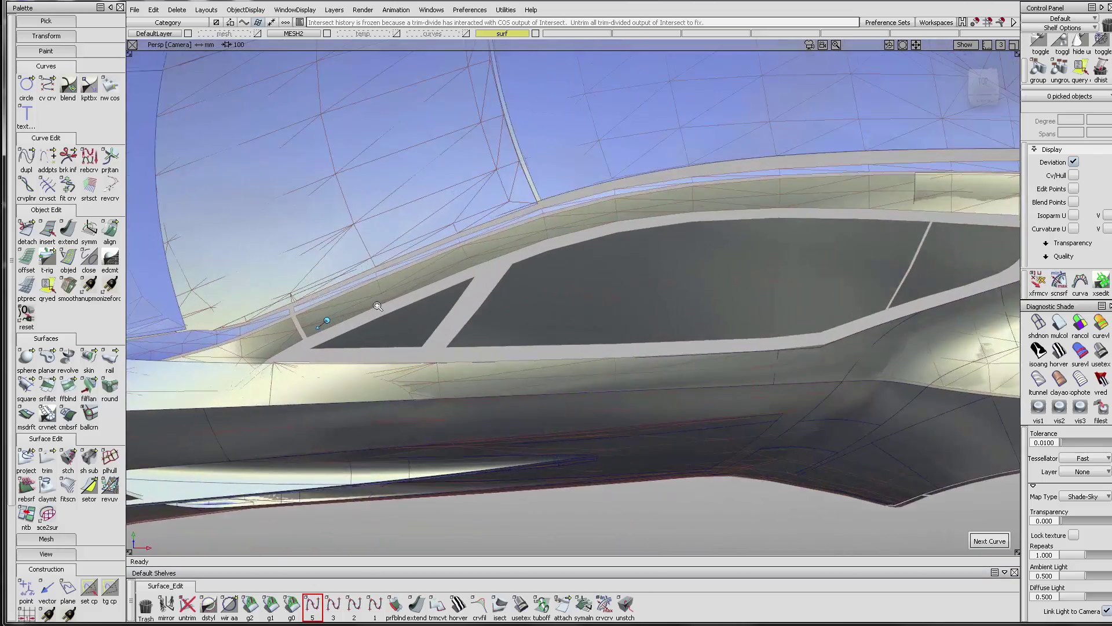
pyautogui.keyDown('alt'); pyautogui.keyDown('shift'); pyautogui.moveTo(377, 306); pyautogui.dragTo(444, 300, button='right'); pyautogui.keyUp('shift'); pyautogui.keyUp('alt')
pyautogui.keyDown('alt'); pyautogui.keyDown('shift'); pyautogui.moveTo(444, 301); pyautogui.dragTo(371, 308, button='middle'); pyautogui.keyUp('shift'); pyautogui.keyUp('alt')
pyautogui.keyDown('alt'); pyautogui.keyDown('shift'); pyautogui.moveTo(371, 309); pyautogui.dragTo(331, 307, button='right'); pyautogui.keyUp('shift'); pyautogui.keyUp('alt')
pyautogui.keyDown('alt'); pyautogui.keyDown('shift'); pyautogui.moveTo(332, 307); pyautogui.dragTo(301, 319, button='middle'); pyautogui.keyUp('shift'); pyautogui.keyUp('alt')
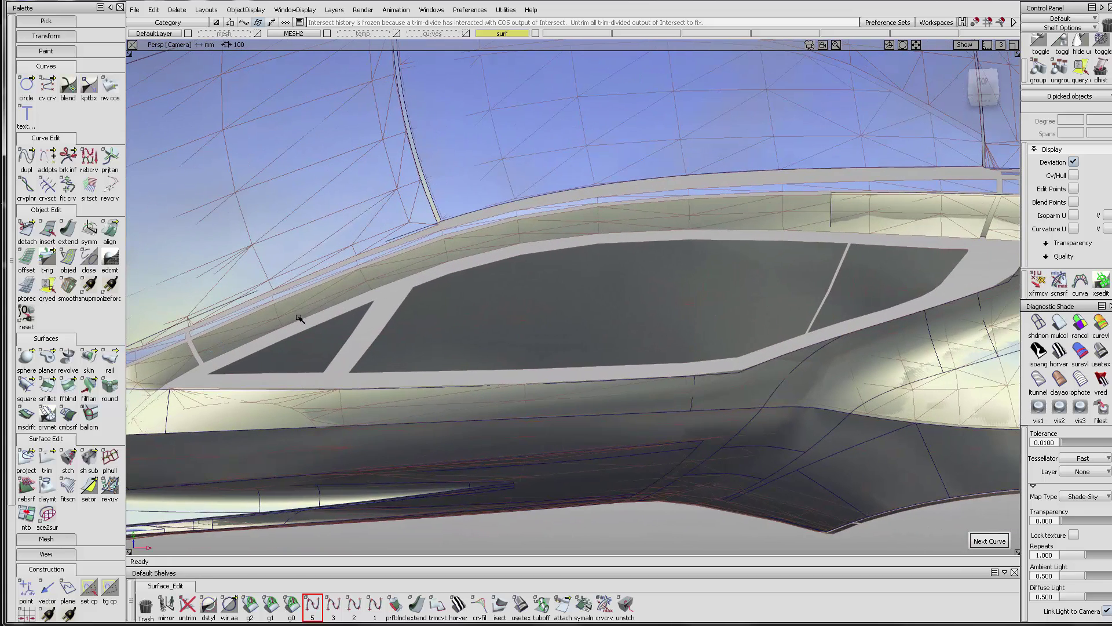
pyautogui.click(203, 355)
pyautogui.hotkey('ctrl', 'z')
pyautogui.click(233, 350)
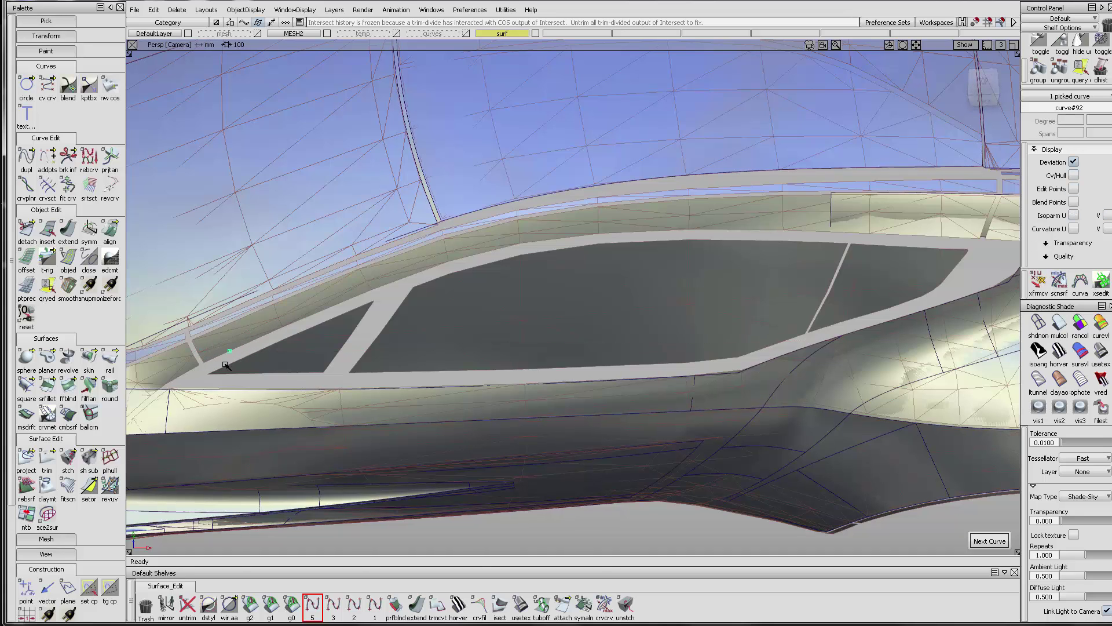
pyautogui.moveTo(214, 375); pyautogui.dragTo(206, 364)
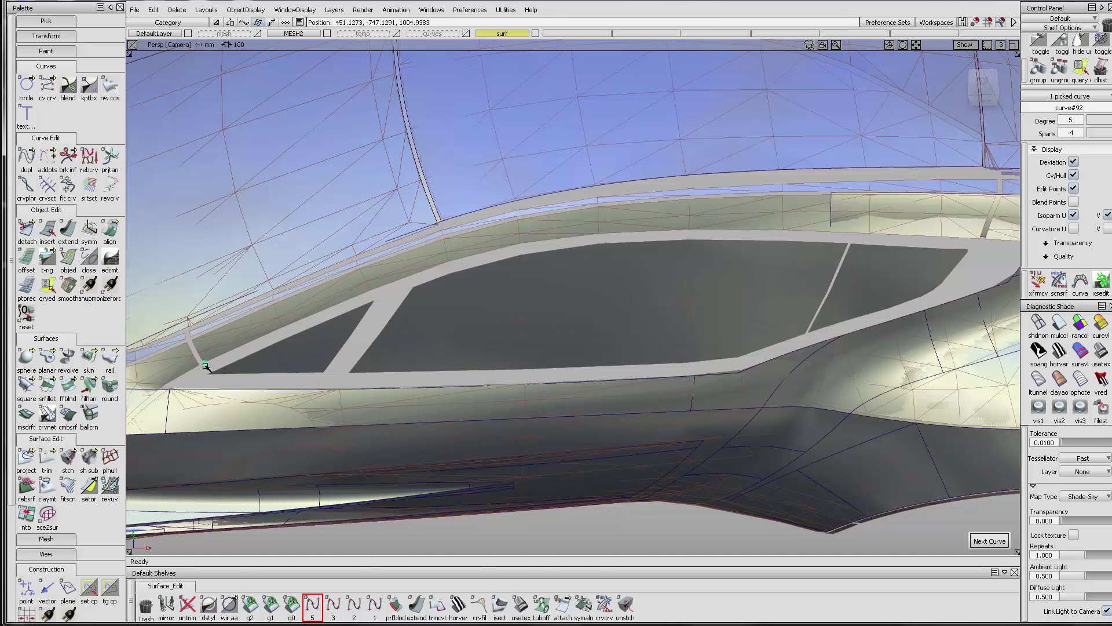
# - Trace the curve along the lower edge of the body strip, following the window frame's upper edge toward the rear
pyautogui.click(372, 290)
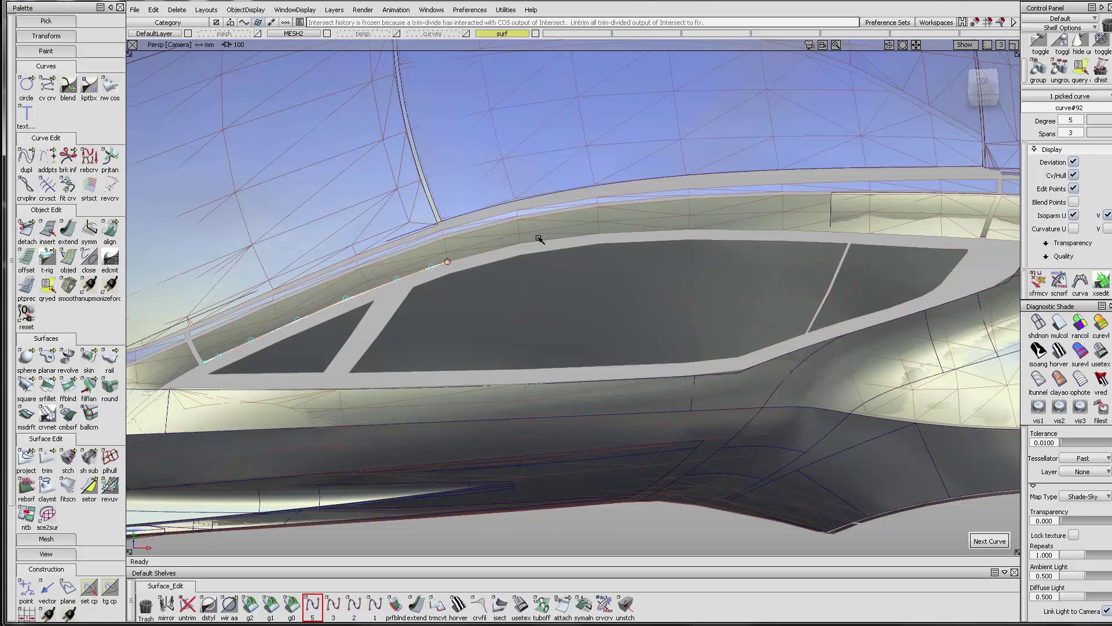
pyautogui.click(521, 244)
pyautogui.click(598, 234)
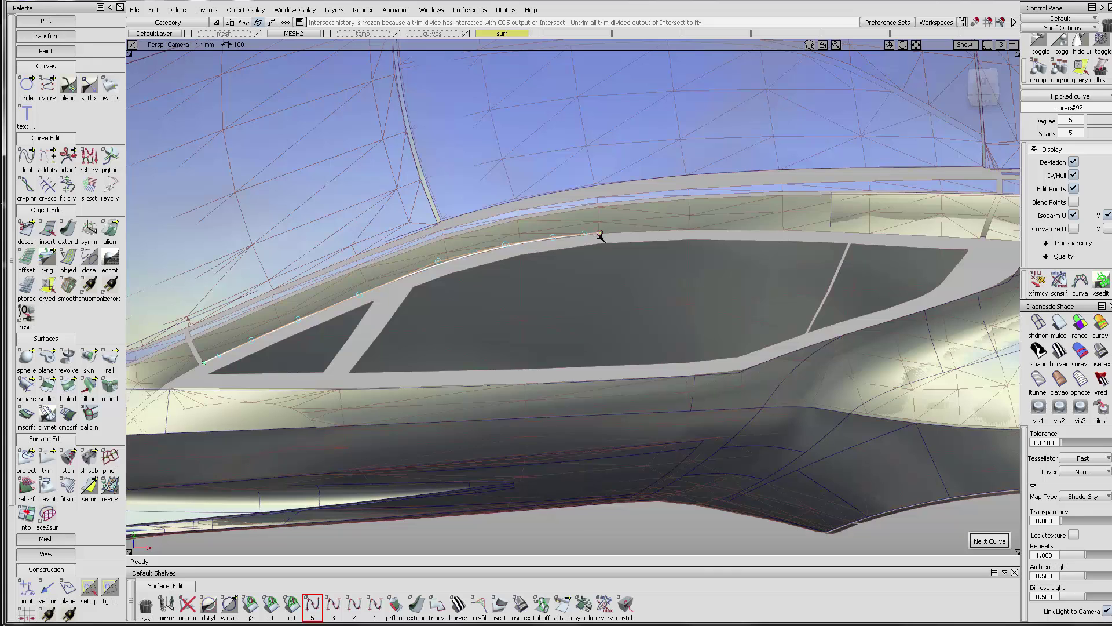
pyautogui.click(689, 237)
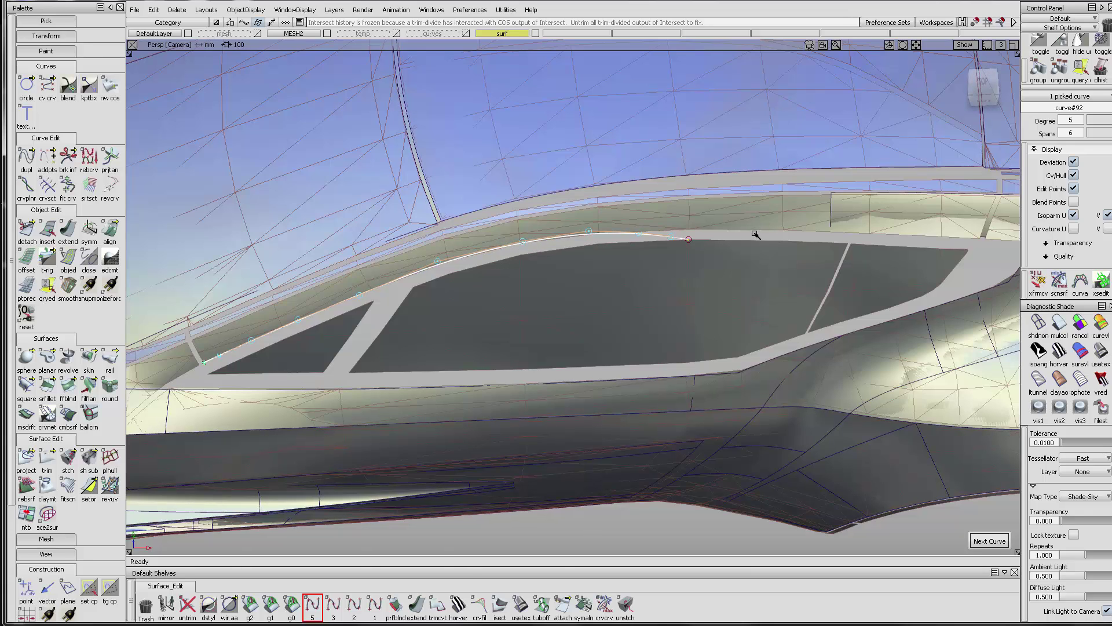
pyautogui.click(689, 229)
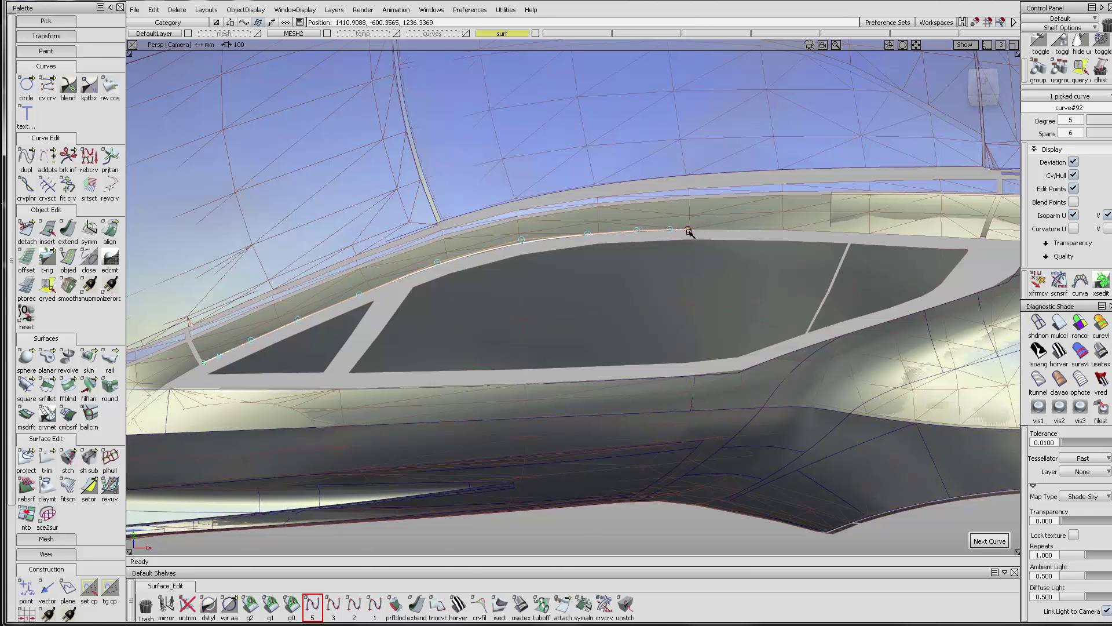
pyautogui.click(782, 230)
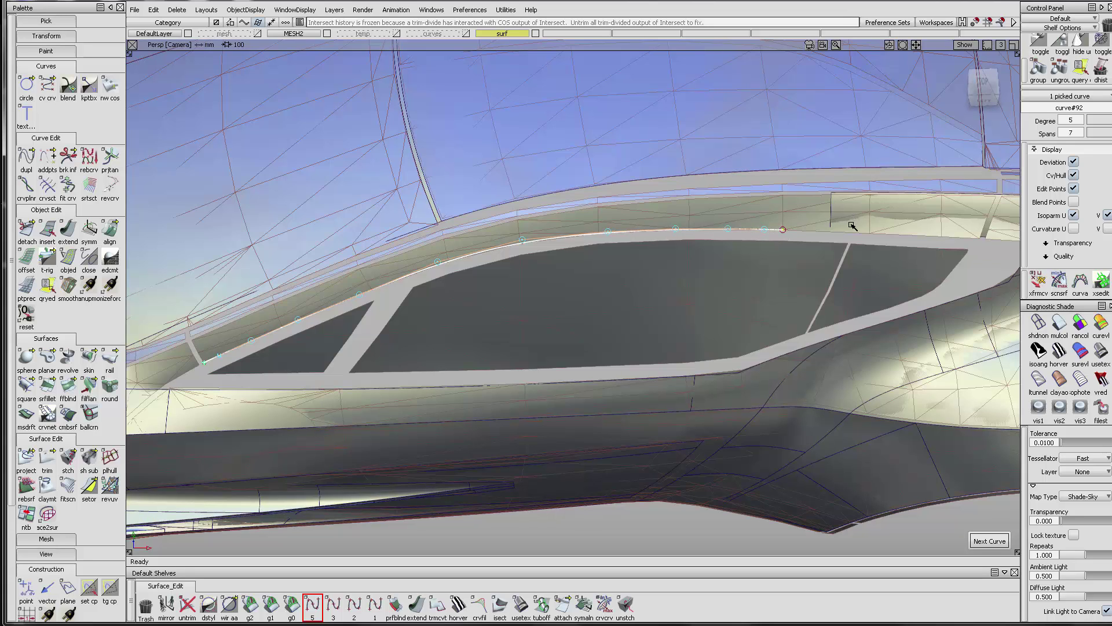
pyautogui.click(871, 234)
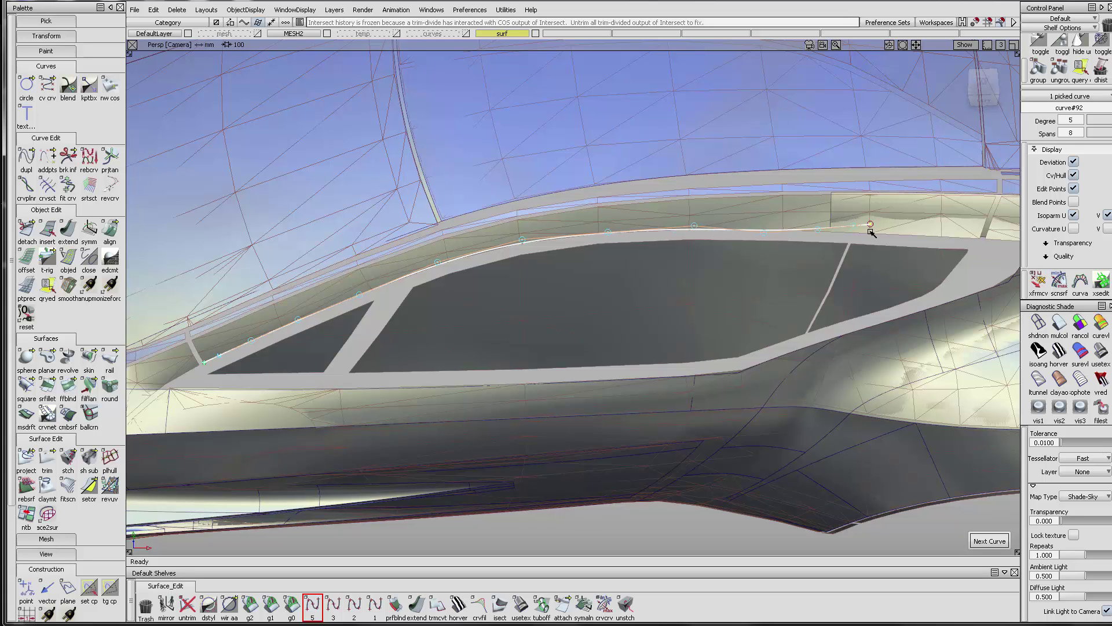
pyautogui.click(943, 237)
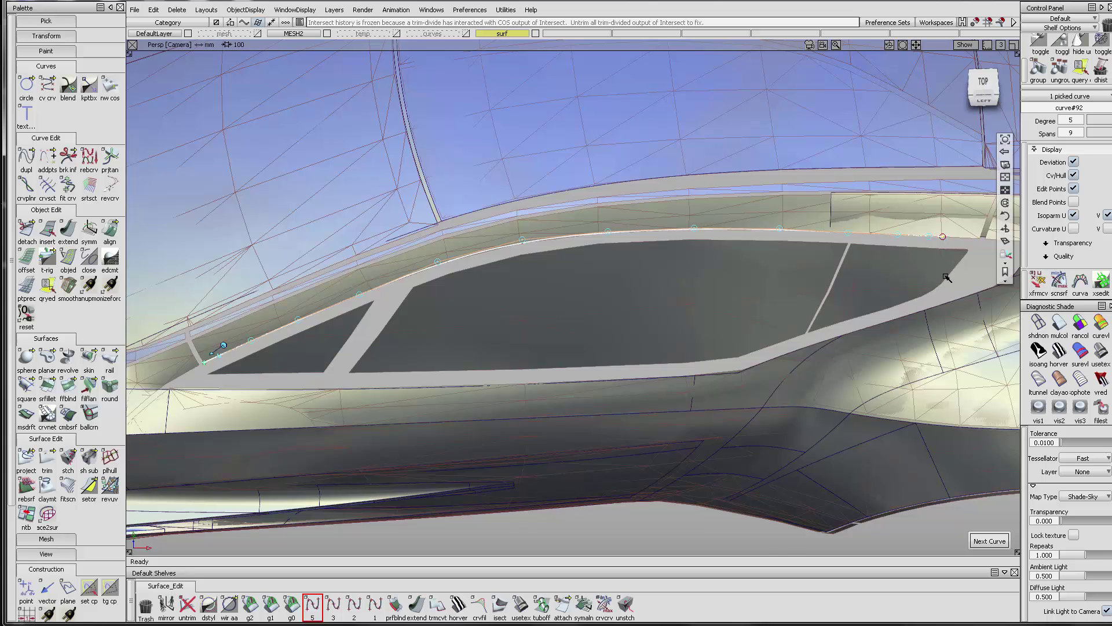
# - Extend the window-edge curve to the rear corner of the side window frame
pyautogui.keyDown('alt'); pyautogui.keyDown('shift'); pyautogui.moveTo(946, 269); pyautogui.dragTo(872, 272, button='middle'); pyautogui.keyUp('shift'); pyautogui.keyUp('alt')
pyautogui.keyDown('alt'); pyautogui.keyDown('shift'); pyautogui.moveTo(891, 267); pyautogui.dragTo(966, 252, button='right'); pyautogui.keyUp('shift'); pyautogui.keyUp('alt')
pyautogui.scroll(2, 966, 252)
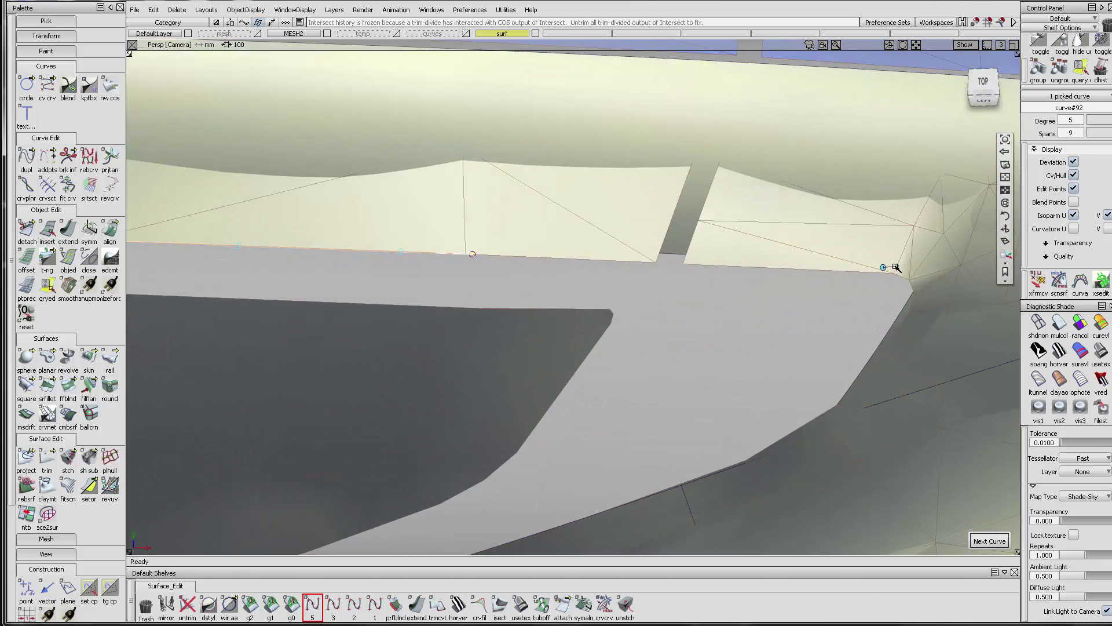
pyautogui.keyDown('alt'); pyautogui.keyDown('shift'); pyautogui.moveTo(839, 296); pyautogui.dragTo(797, 321); pyautogui.keyUp('shift'); pyautogui.keyUp('alt')
pyautogui.click(871, 286)
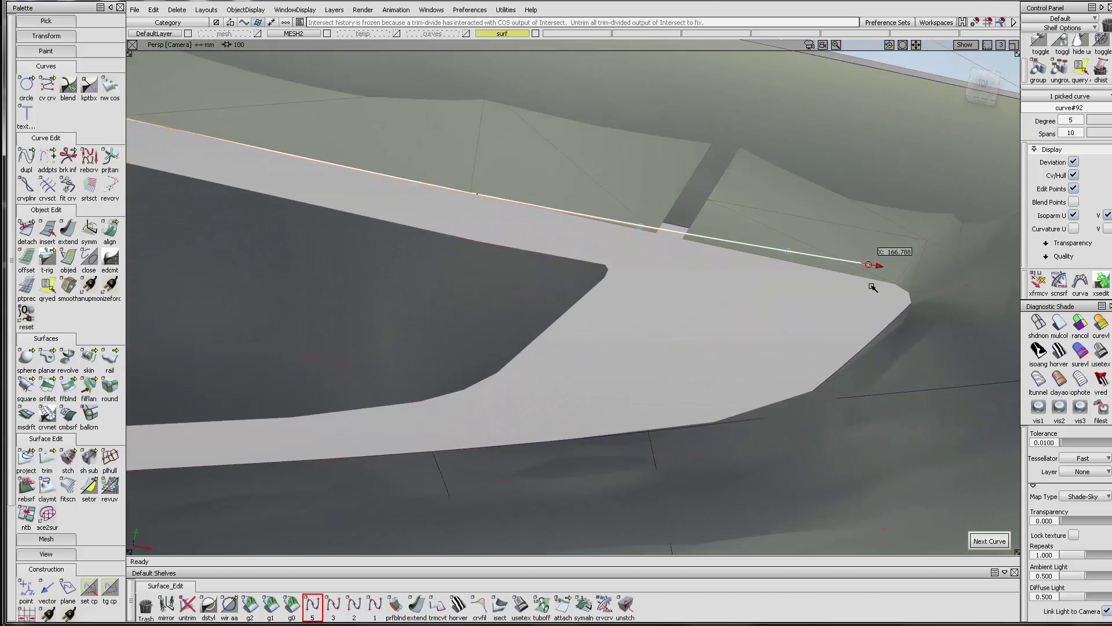
pyautogui.hotkey('ctrl', 'z')
# - Start a second degree-5 edit-point curve at the upper front corner of the body strip, beside the pillar gap
pyautogui.keyDown('ctrl'); pyautogui.keyDown('alt'); pyautogui.moveTo(865, 278); pyautogui.dragTo(361, 289); pyautogui.keyUp('alt'); pyautogui.keyUp('ctrl')
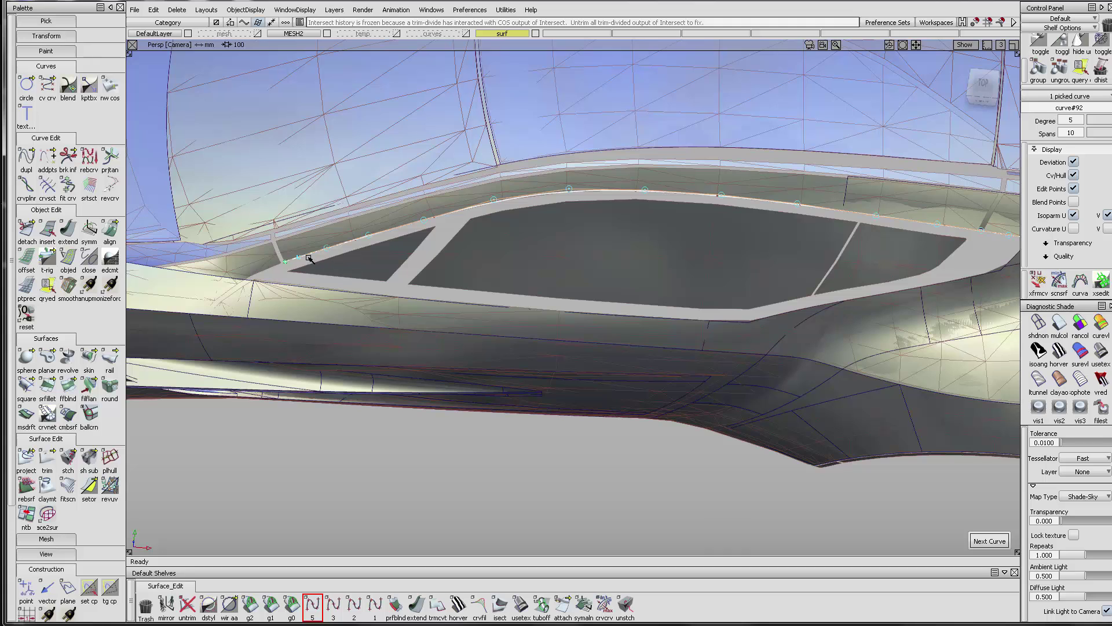
pyautogui.keyDown('ctrl'); pyautogui.keyDown('shift'); pyautogui.moveTo(310, 258); pyautogui.dragTo(312, 223); pyautogui.keyUp('shift'); pyautogui.keyUp('ctrl')
pyautogui.keyDown('alt'); pyautogui.keyDown('shift'); pyautogui.moveTo(283, 244); pyautogui.dragTo(655, 224, button='right'); pyautogui.keyUp('shift'); pyautogui.keyUp('alt')
pyautogui.keyDown('alt'); pyautogui.keyDown('shift'); pyautogui.moveTo(655, 224); pyautogui.dragTo(433, 431, button='middle'); pyautogui.keyUp('shift'); pyautogui.keyUp('alt')
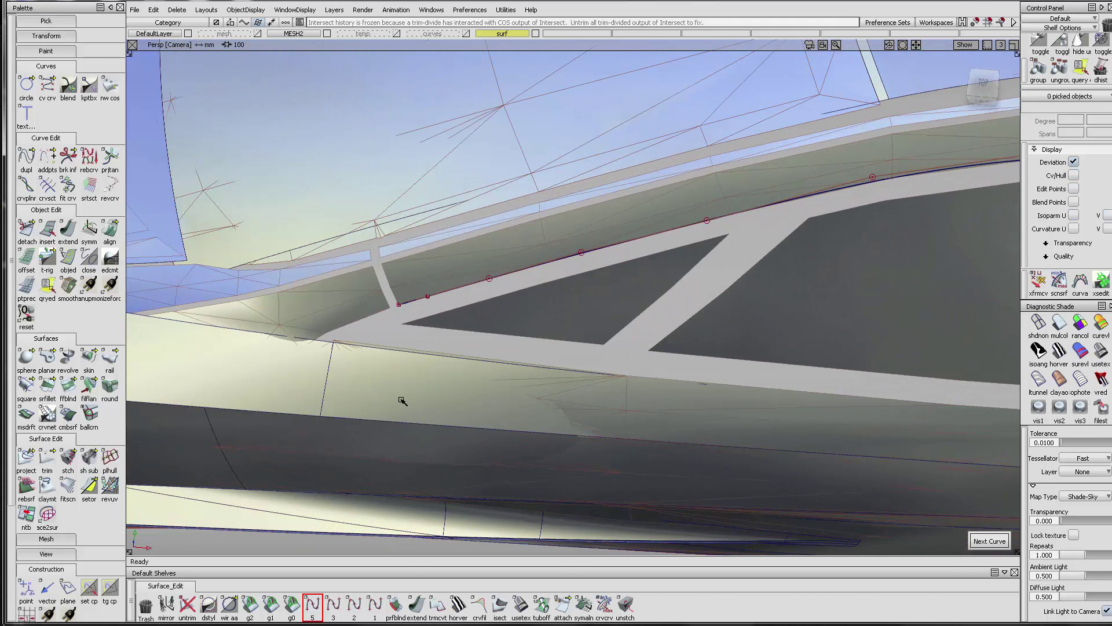
pyautogui.click(392, 268)
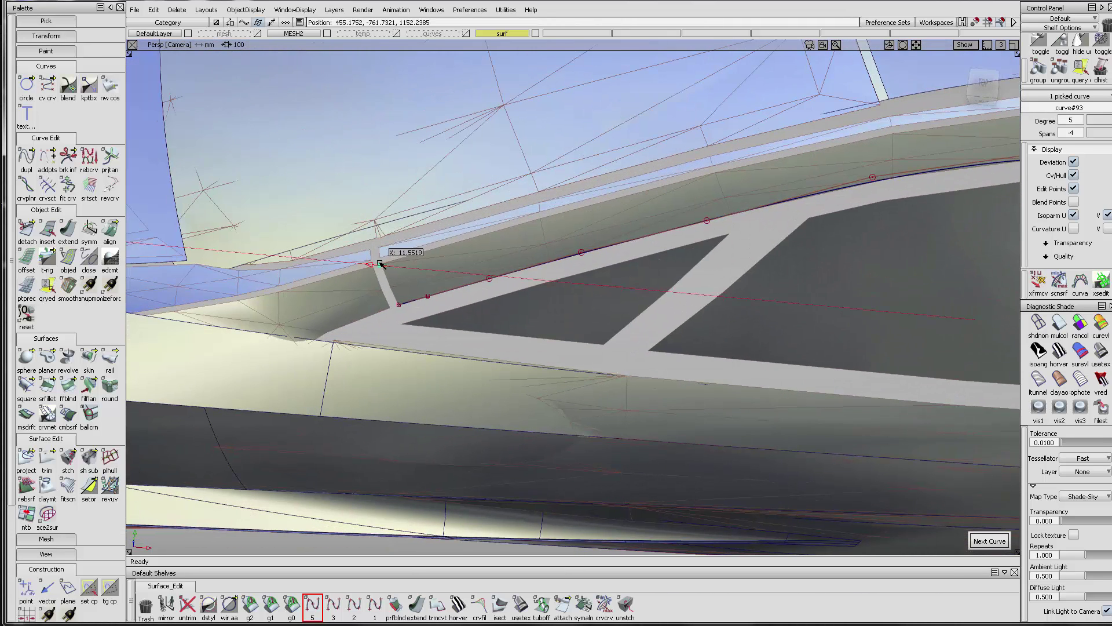
pyautogui.moveTo(367, 263); pyautogui.dragTo(382, 264)
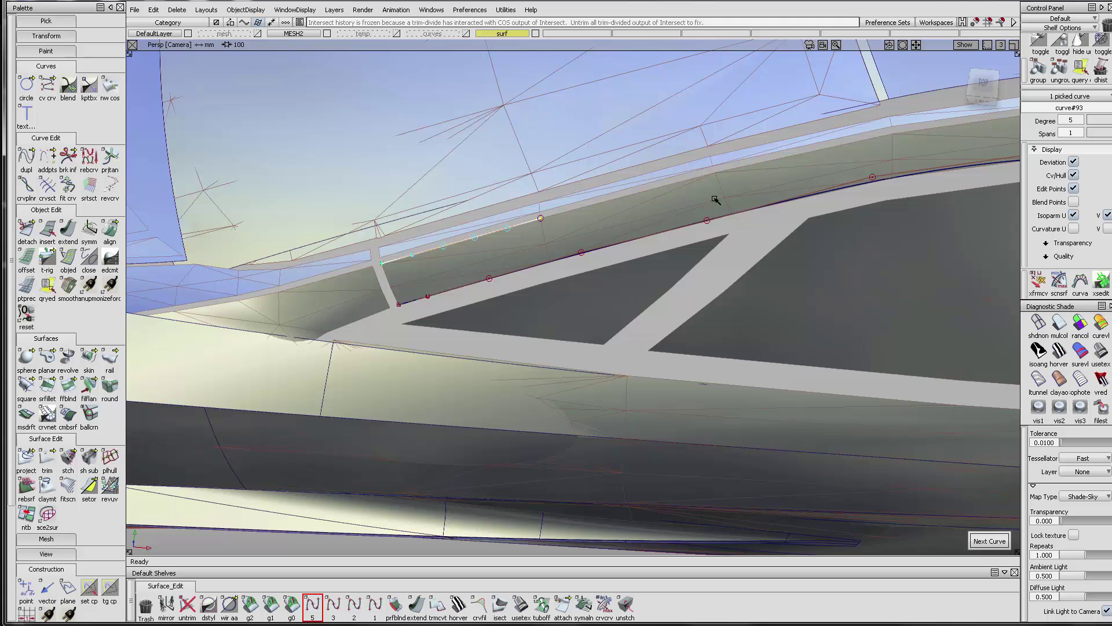
# - Trace the second curve along the strip's upper edge from the windshield pillar to above the middle of the side window
pyautogui.moveTo(718, 182); pyautogui.dragTo(717, 170)
pyautogui.keyDown('alt'); pyautogui.keyDown('shift'); pyautogui.moveTo(697, 198); pyautogui.dragTo(419, 299, button='middle'); pyautogui.keyUp('shift'); pyautogui.keyUp('alt')
pyautogui.moveTo(603, 248); pyautogui.dragTo(600, 240)
pyautogui.keyDown('alt'); pyautogui.keyDown('shift'); pyautogui.moveTo(749, 226); pyautogui.dragTo(523, 250, button='middle'); pyautogui.keyUp('shift'); pyautogui.keyUp('alt')
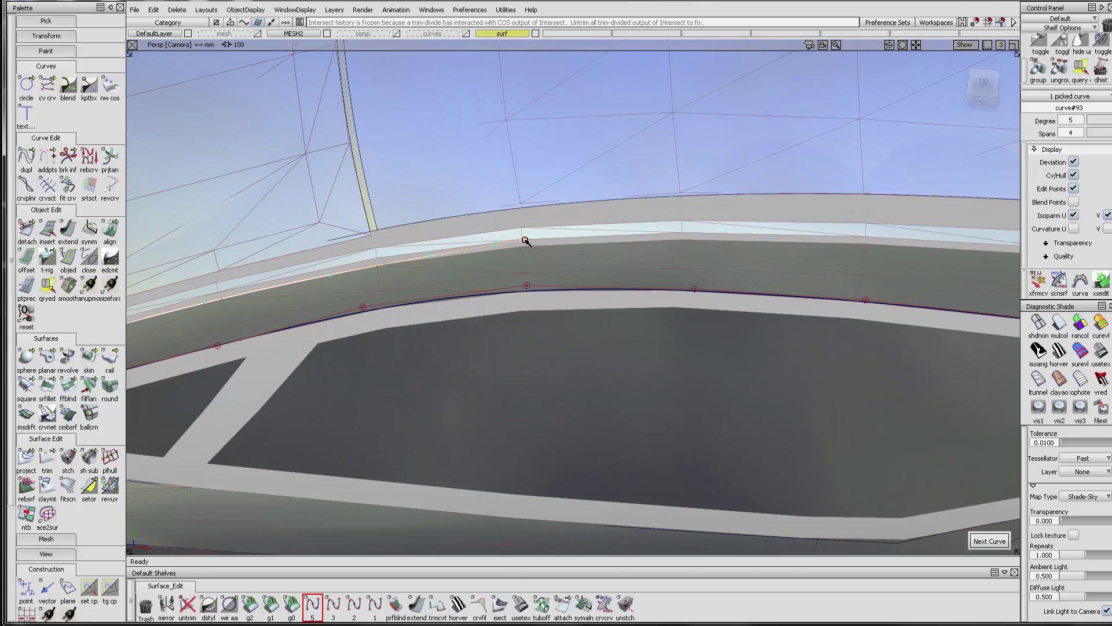
pyautogui.keyDown('alt'); pyautogui.keyDown('shift'); pyautogui.moveTo(732, 249); pyautogui.dragTo(592, 246); pyautogui.keyUp('shift'); pyautogui.keyUp('alt')
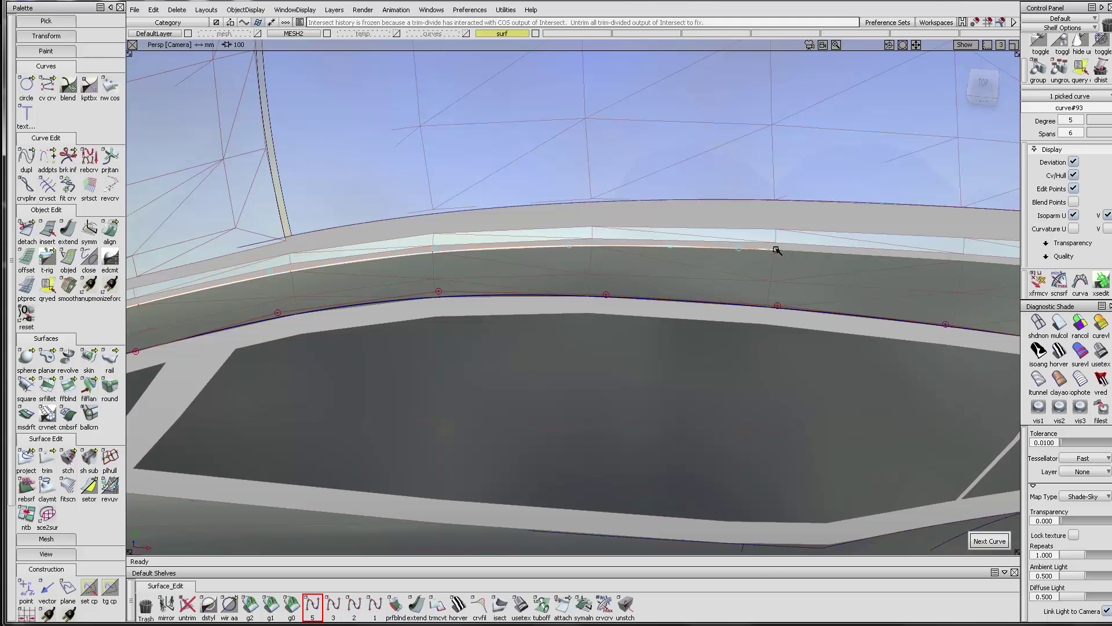
# - Continue the upper-edge curve rearward past the rear corner of the side window
pyautogui.keyDown('alt'); pyautogui.keyDown('shift'); pyautogui.moveTo(777, 250); pyautogui.dragTo(635, 264); pyautogui.keyUp('shift'); pyautogui.keyUp('alt')
pyautogui.moveTo(574, 308); pyautogui.dragTo(578, 253)
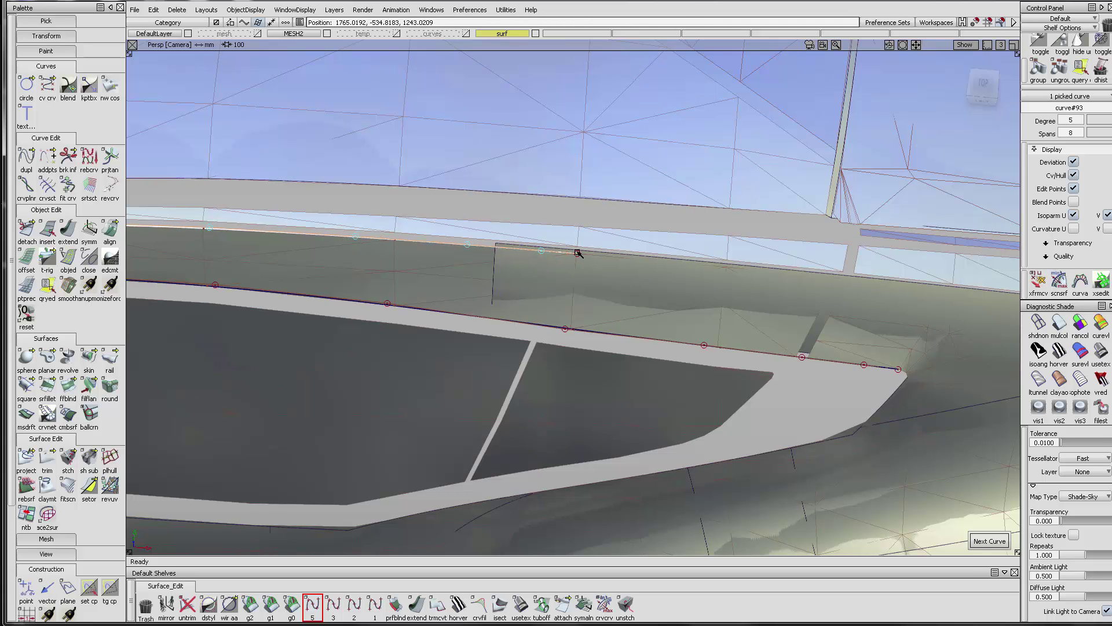
pyautogui.moveTo(720, 318); pyautogui.dragTo(724, 268)
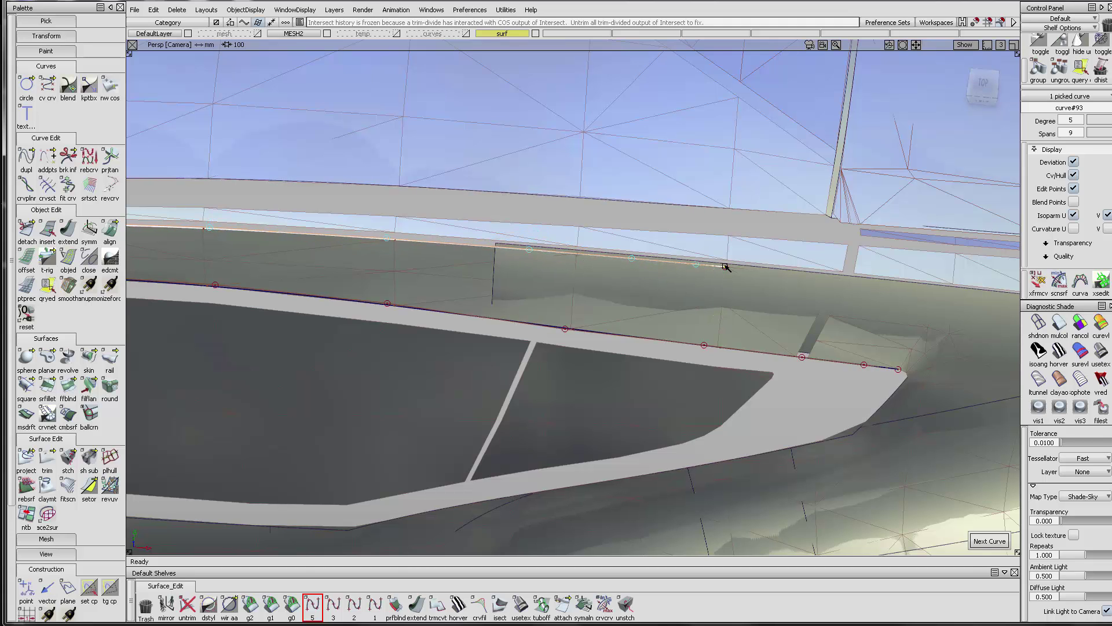
pyautogui.keyDown('alt'); pyautogui.keyDown('shift'); pyautogui.moveTo(787, 290); pyautogui.dragTo(695, 305); pyautogui.keyUp('shift'); pyautogui.keyUp('alt')
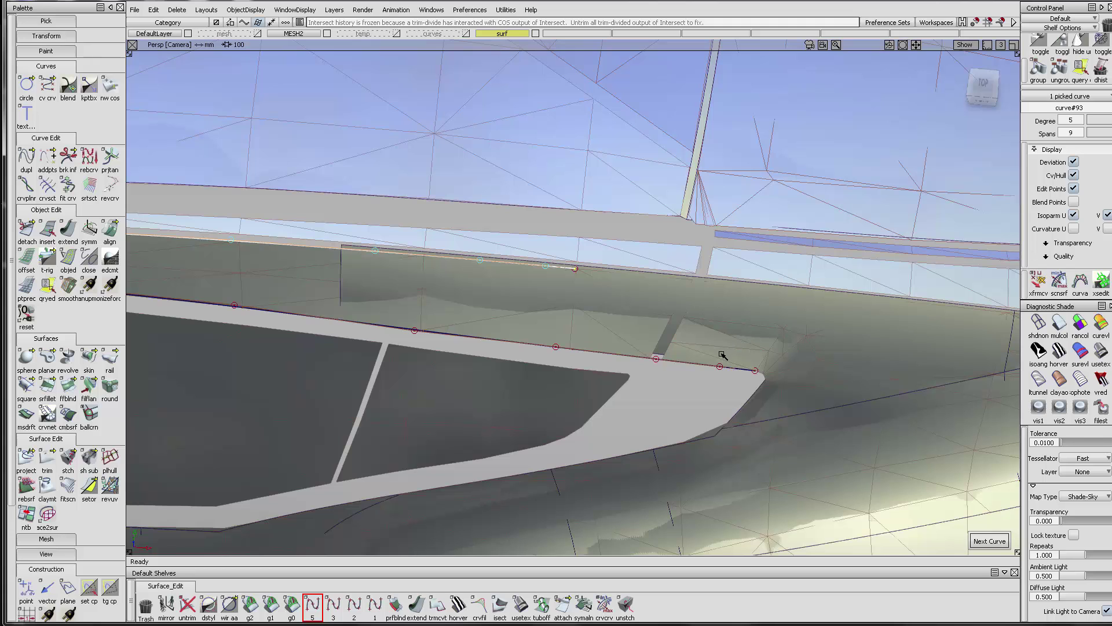
pyautogui.moveTo(724, 348); pyautogui.dragTo(808, 285)
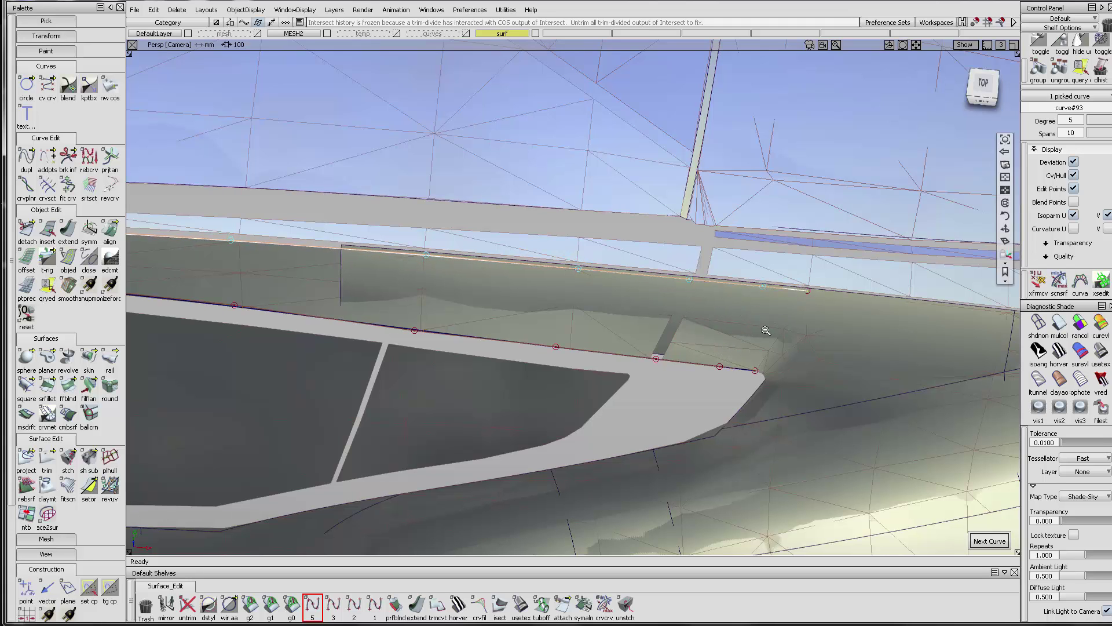
# - Select both traced strip curves, hide their control points, and deselect them
pyautogui.keyDown('alt'); pyautogui.keyDown('shift'); pyautogui.moveTo(763, 327); pyautogui.dragTo(608, 318); pyautogui.keyUp('shift'); pyautogui.keyUp('alt')
pyautogui.keyDown('ctrl'); pyautogui.keyDown('shift'); pyautogui.moveTo(534, 221); pyautogui.dragTo(415, 338); pyautogui.keyUp('shift'); pyautogui.keyUp('ctrl')
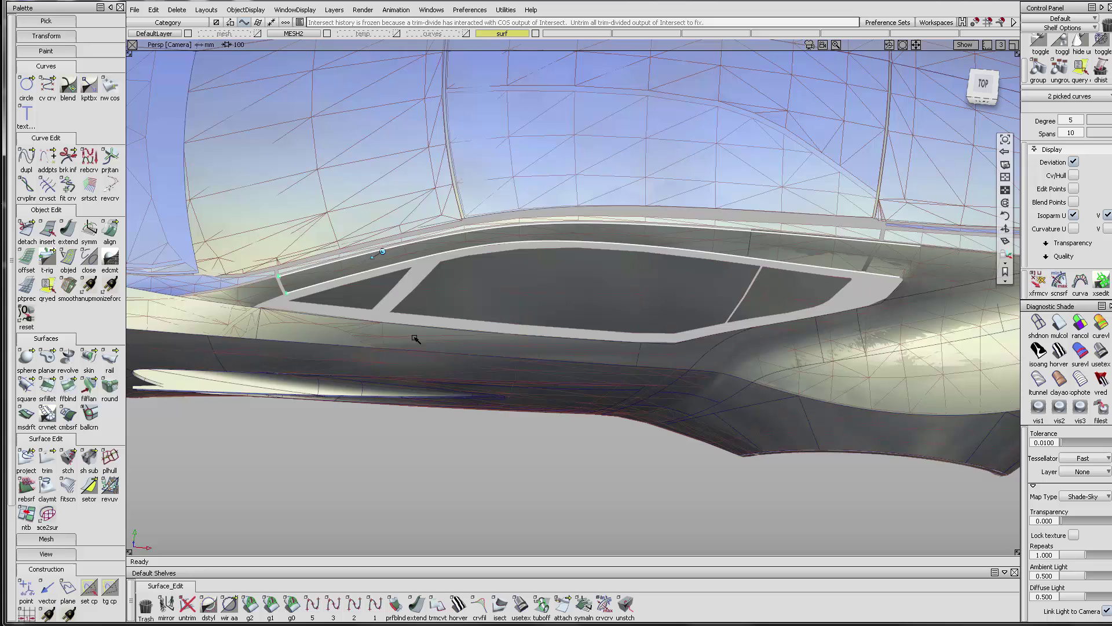
pyautogui.keyDown('alt'); pyautogui.keyDown('shift'); pyautogui.click(284, 278); pyautogui.keyUp('shift'); pyautogui.keyUp('alt')
pyautogui.keyDown('alt'); pyautogui.keyDown('shift'); pyautogui.moveTo(284, 278); pyautogui.dragTo(394, 253, button='right'); pyautogui.keyUp('shift'); pyautogui.keyUp('alt')
pyautogui.keyDown('alt'); pyautogui.keyDown('shift'); pyautogui.moveTo(394, 253); pyautogui.dragTo(308, 255); pyautogui.keyUp('shift'); pyautogui.keyUp('alt')
pyautogui.keyDown('ctrl'); pyautogui.keyDown('shift'); pyautogui.moveTo(335, 381); pyautogui.dragTo(312, 252); pyautogui.keyUp('shift'); pyautogui.keyUp('ctrl')
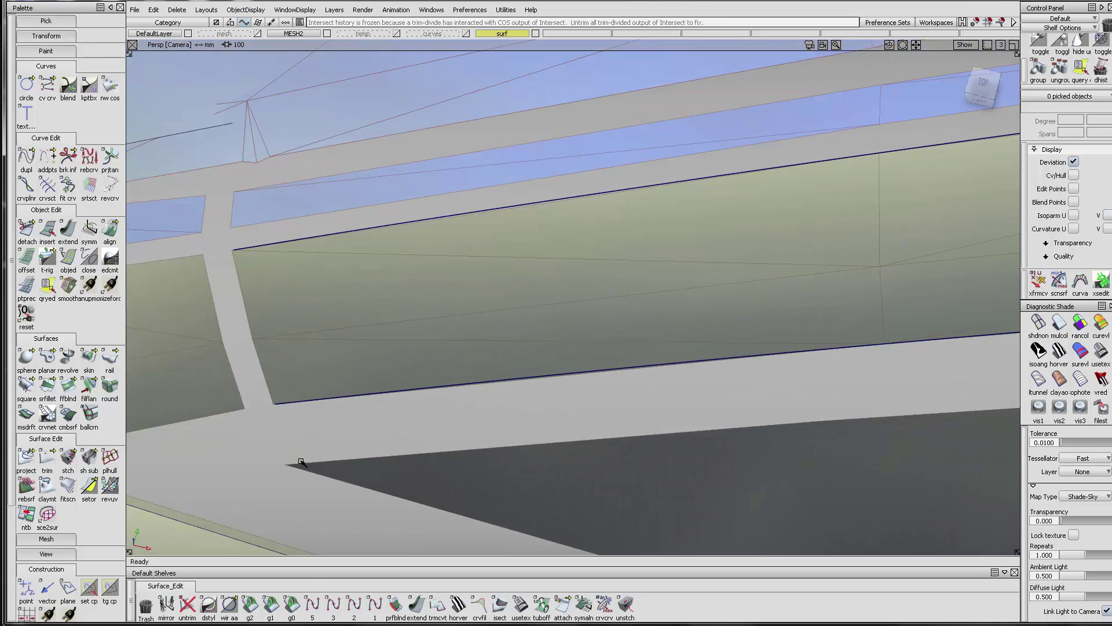
# - Draw a degree-2 curve along the strip's front edge, connecting the two traced curves, and reduce it to a single span
pyautogui.click(354, 603)
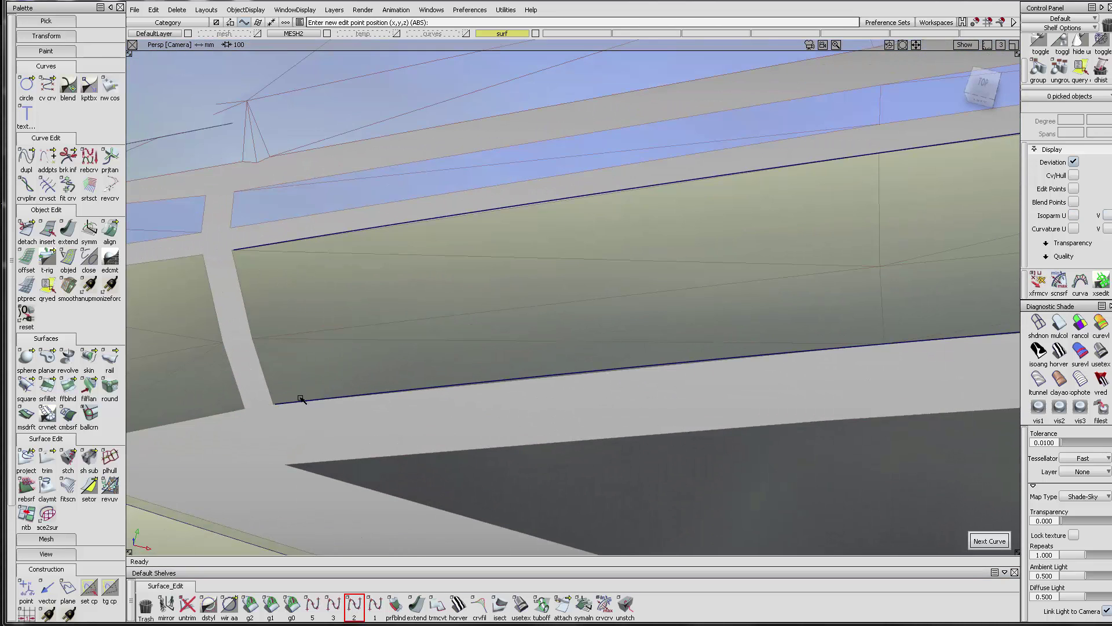
pyautogui.click(274, 404)
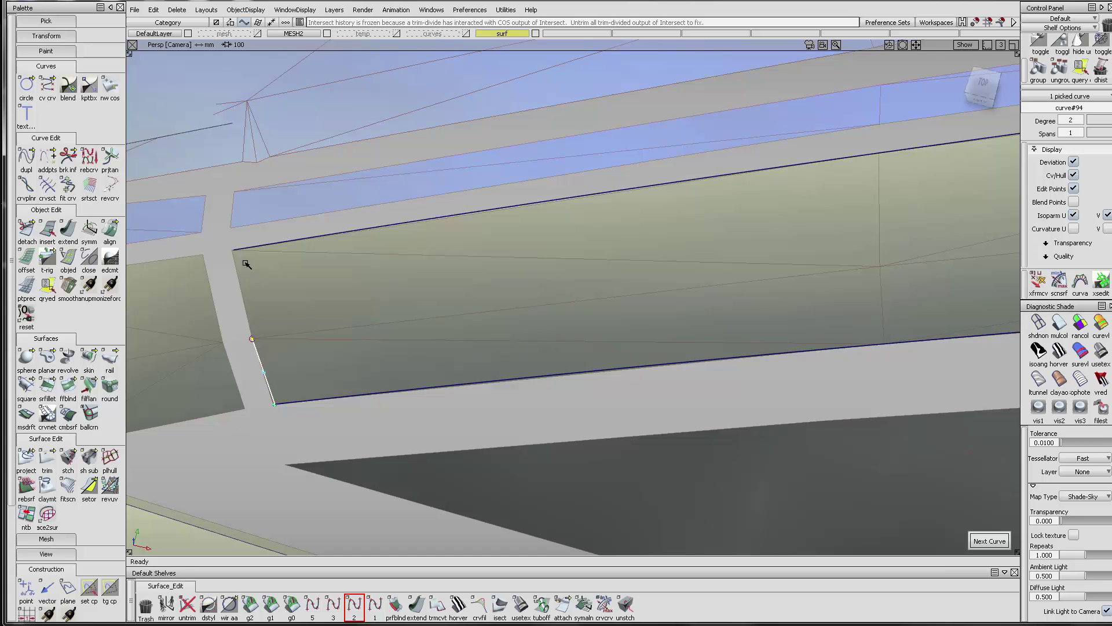
pyautogui.click(1076, 135)
pyautogui.click(1076, 146)
pyautogui.keyDown('ctrl'); pyautogui.keyDown('shift'); pyautogui.moveTo(497, 411); pyautogui.dragTo(495, 405); pyautogui.keyUp('shift'); pyautogui.keyUp('ctrl')
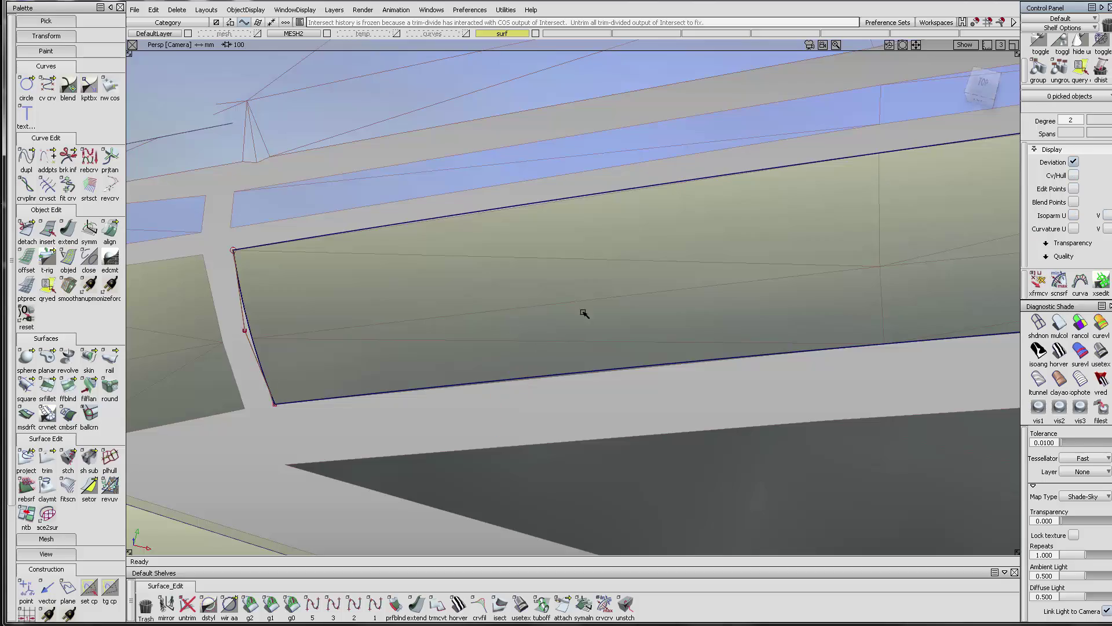
# - Draw a degree-2 cross curve between the two long curves, along the mesh edge above the front part of the door window
pyautogui.keyDown('alt'); pyautogui.keyDown('shift'); pyautogui.moveTo(584, 314); pyautogui.dragTo(738, 350, button='right'); pyautogui.keyUp('shift'); pyautogui.keyUp('alt')
pyautogui.keyDown('alt'); pyautogui.keyDown('shift'); pyautogui.moveTo(737, 349); pyautogui.dragTo(422, 411, button='middle'); pyautogui.keyUp('shift'); pyautogui.keyUp('alt')
pyautogui.keyDown('alt'); pyautogui.keyDown('shift'); pyautogui.moveTo(422, 412); pyautogui.dragTo(615, 345); pyautogui.keyUp('shift'); pyautogui.keyUp('alt')
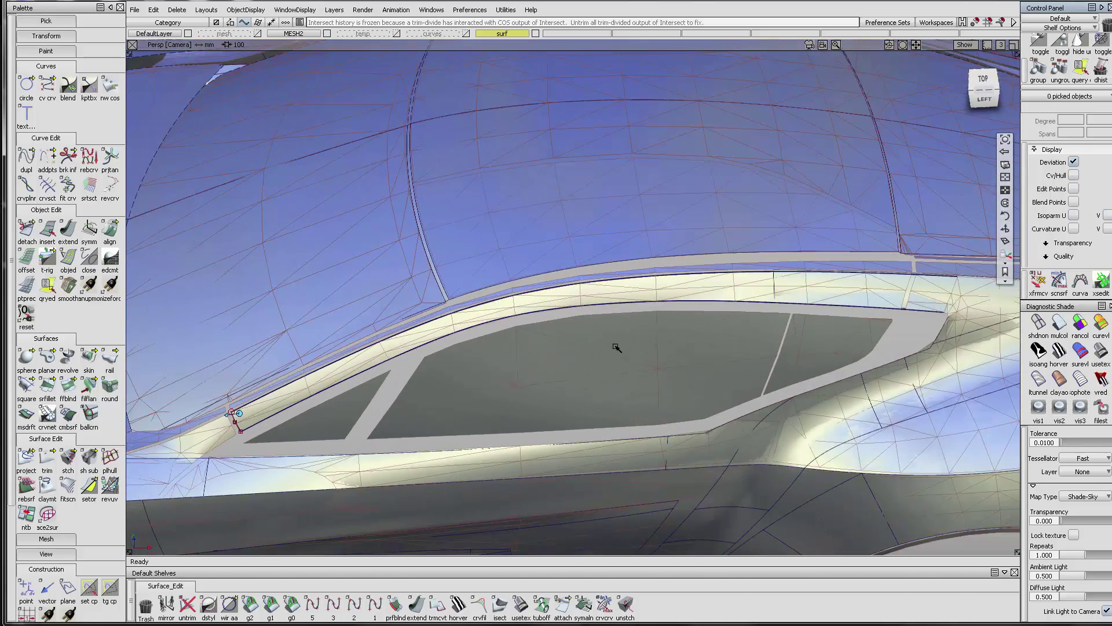
pyautogui.click(513, 300)
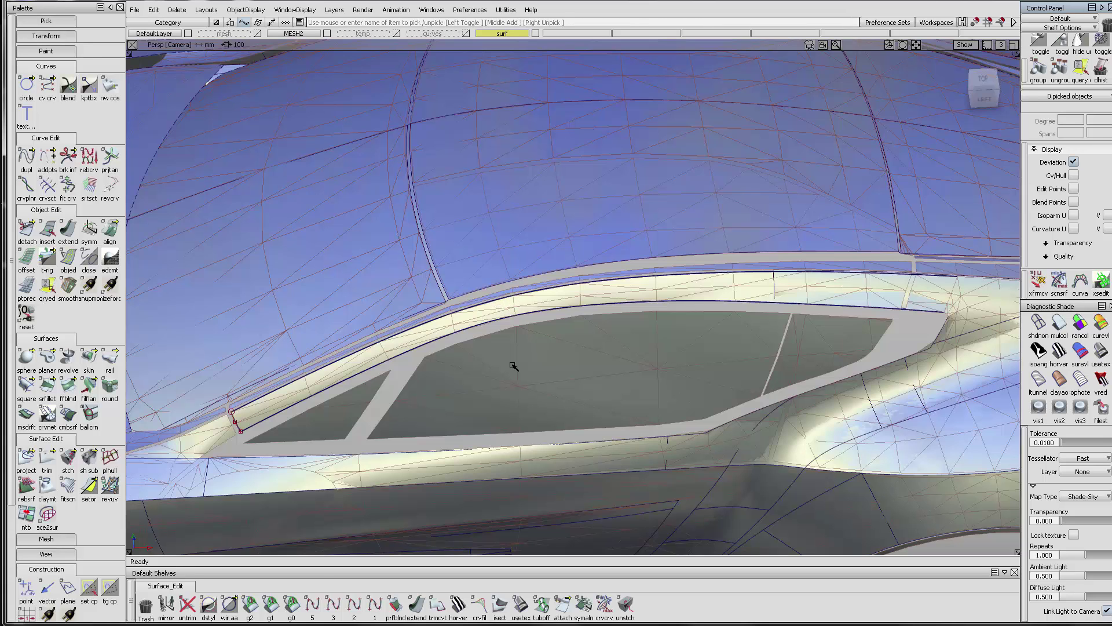
pyautogui.keyDown('alt'); pyautogui.keyDown('shift'); pyautogui.moveTo(515, 295); pyautogui.dragTo(578, 294, button='right'); pyautogui.keyUp('shift'); pyautogui.keyUp('alt')
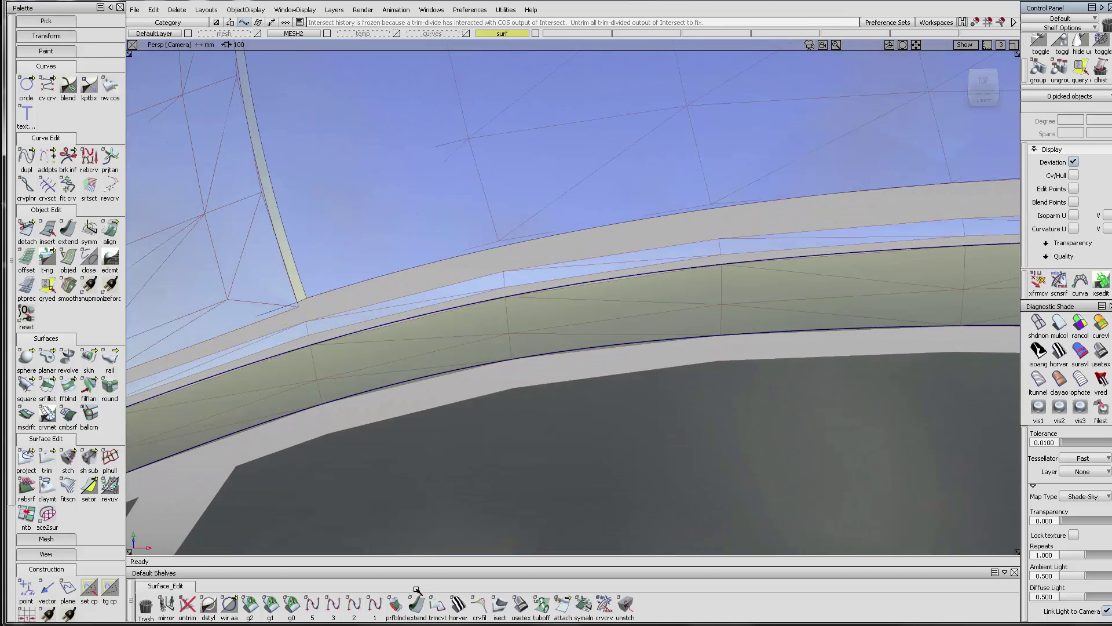
pyautogui.click(355, 604)
pyautogui.click(509, 303)
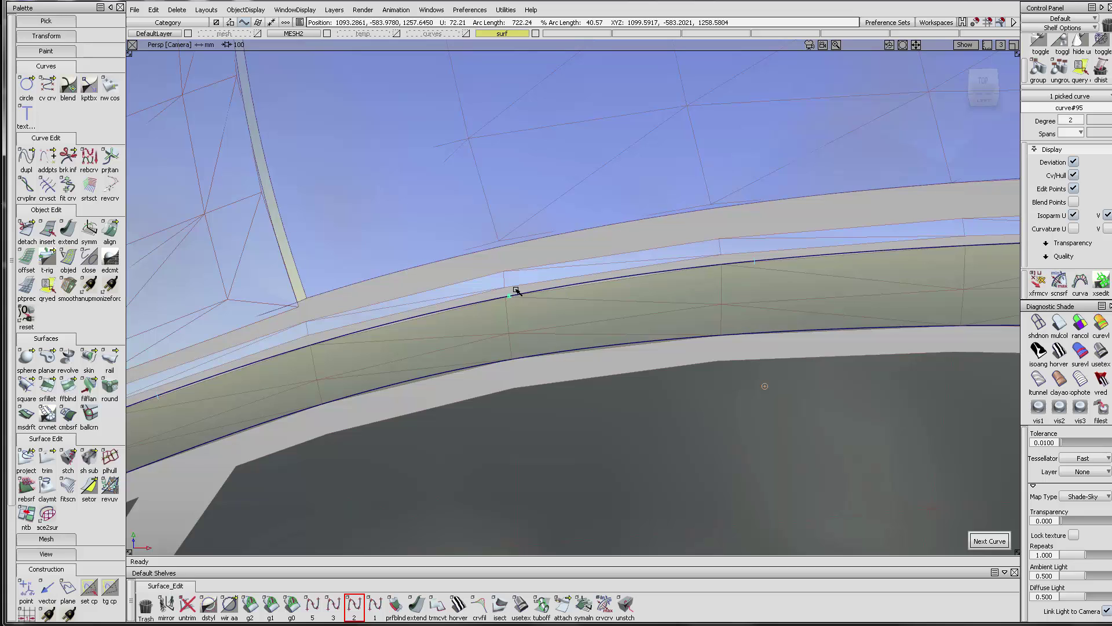
pyautogui.click(508, 330)
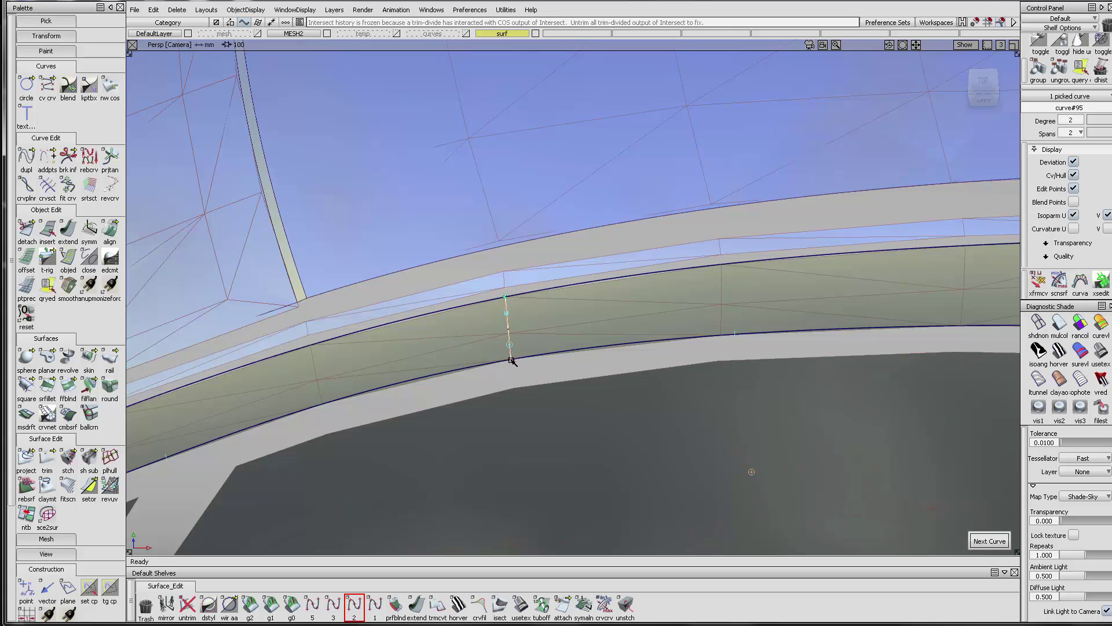
pyautogui.keyDown('alt'); pyautogui.keyDown('shift'); pyautogui.moveTo(539, 385); pyautogui.dragTo(666, 314); pyautogui.keyUp('shift'); pyautogui.keyUp('alt')
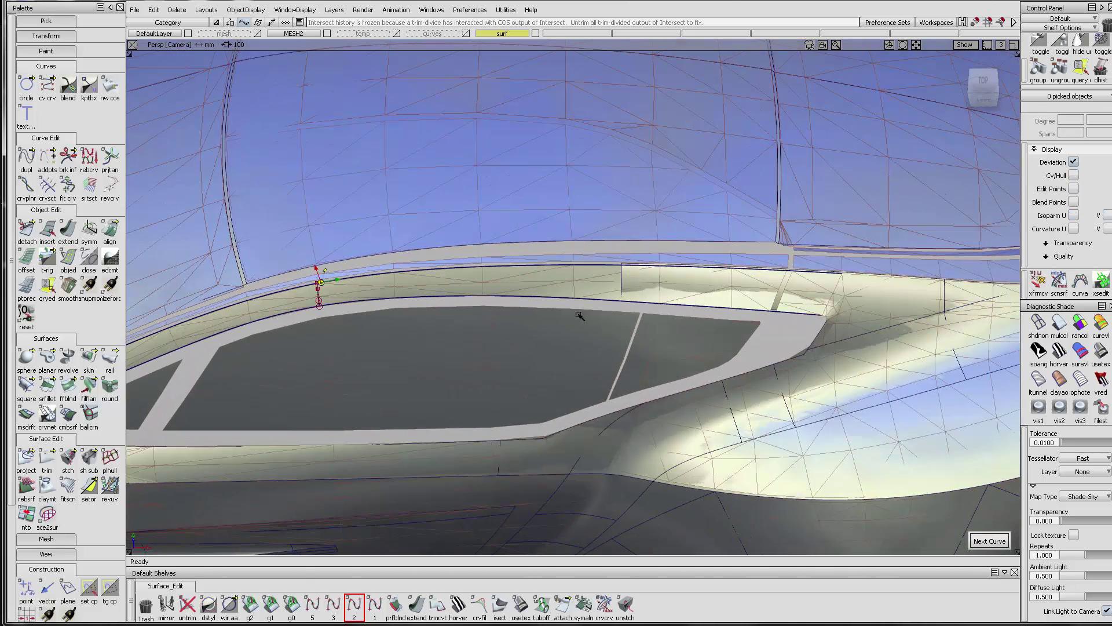
pyautogui.keyDown('alt'); pyautogui.keyDown('shift'); pyautogui.moveTo(579, 316); pyautogui.dragTo(670, 305, button='middle'); pyautogui.keyUp('shift'); pyautogui.keyUp('alt')
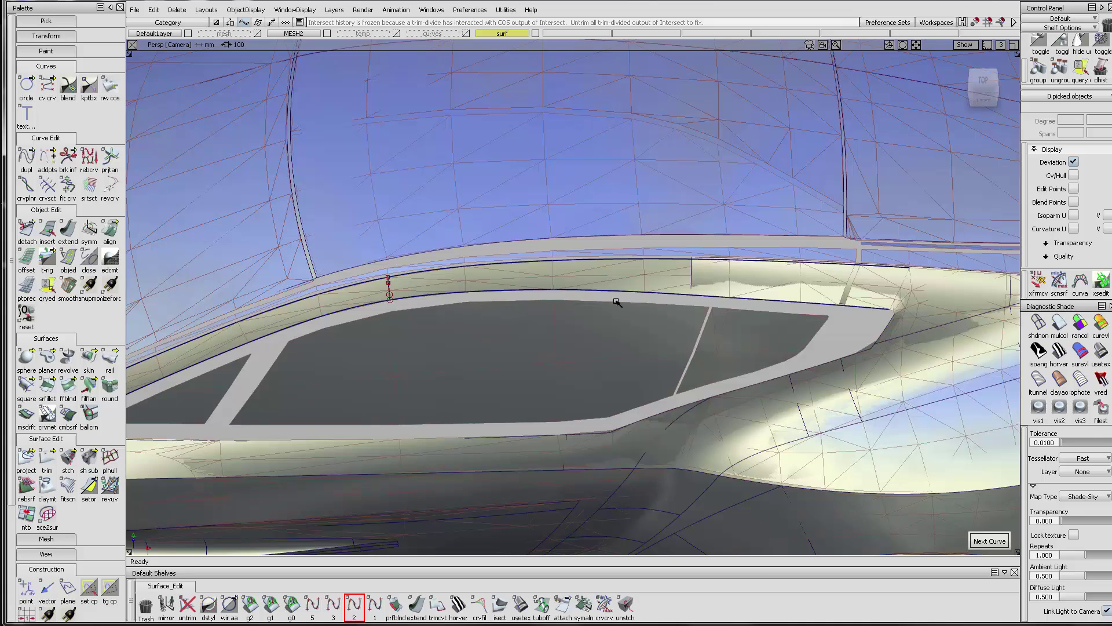
pyautogui.click(632, 290)
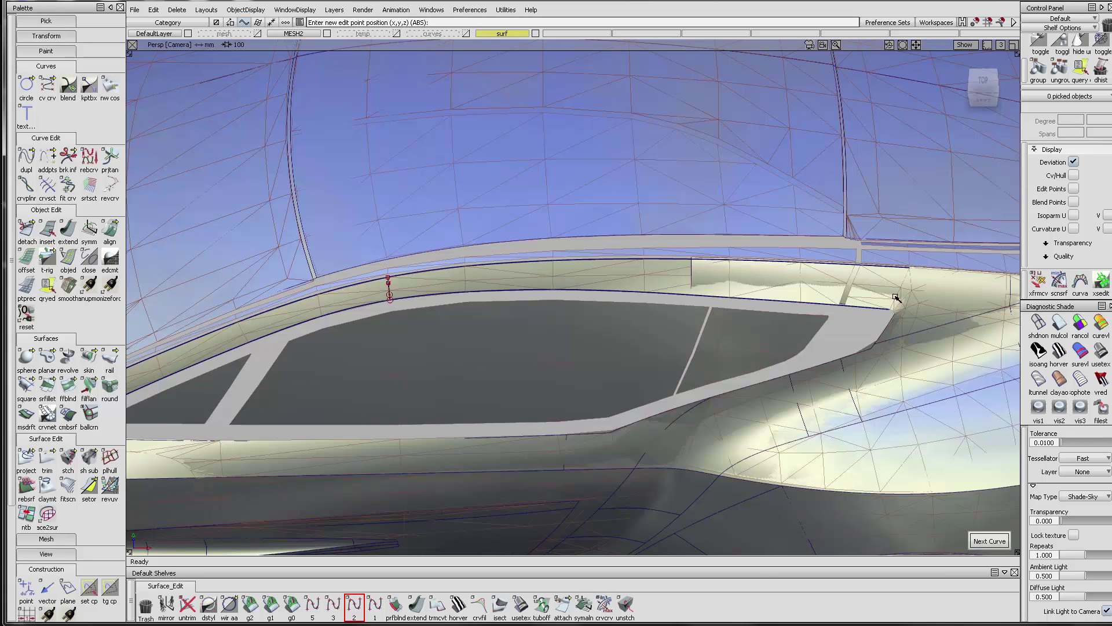
pyautogui.press('Escape')
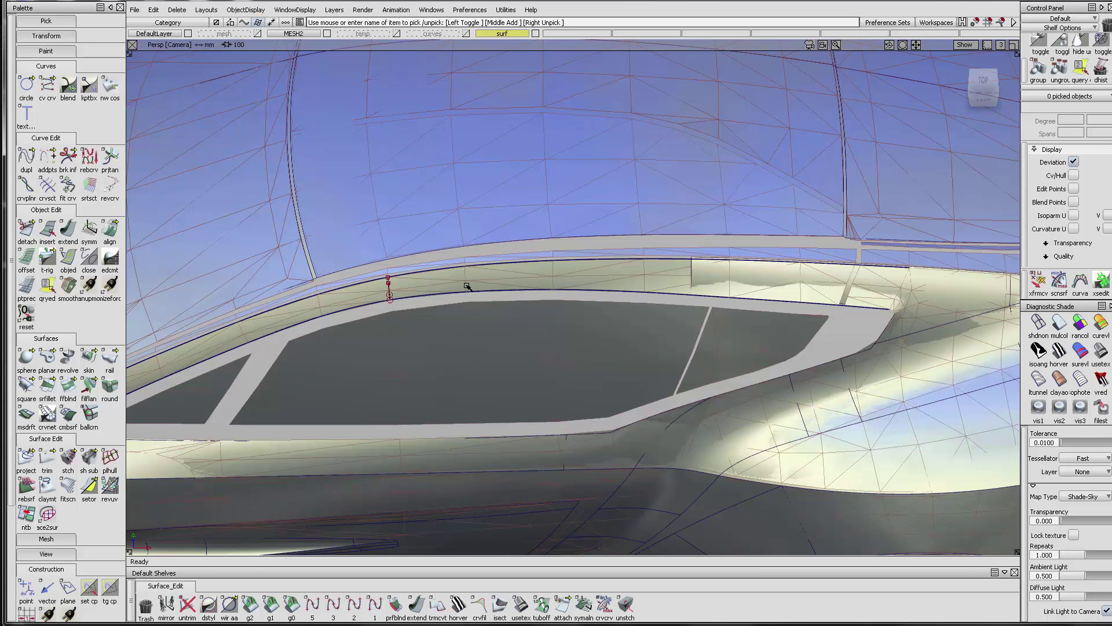
pyautogui.click(939, 284)
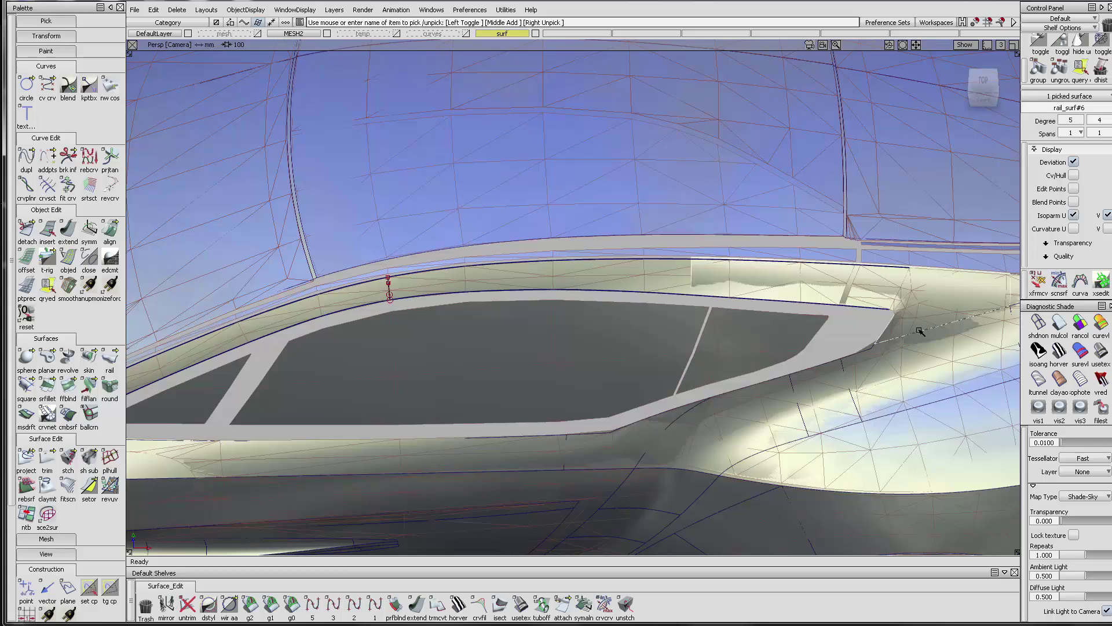
pyautogui.click(925, 286)
pyautogui.click(925, 287)
pyautogui.keyDown('alt'); pyautogui.keyDown('shift'); pyautogui.moveTo(817, 249); pyautogui.dragTo(769, 246); pyautogui.keyUp('shift'); pyautogui.keyUp('alt')
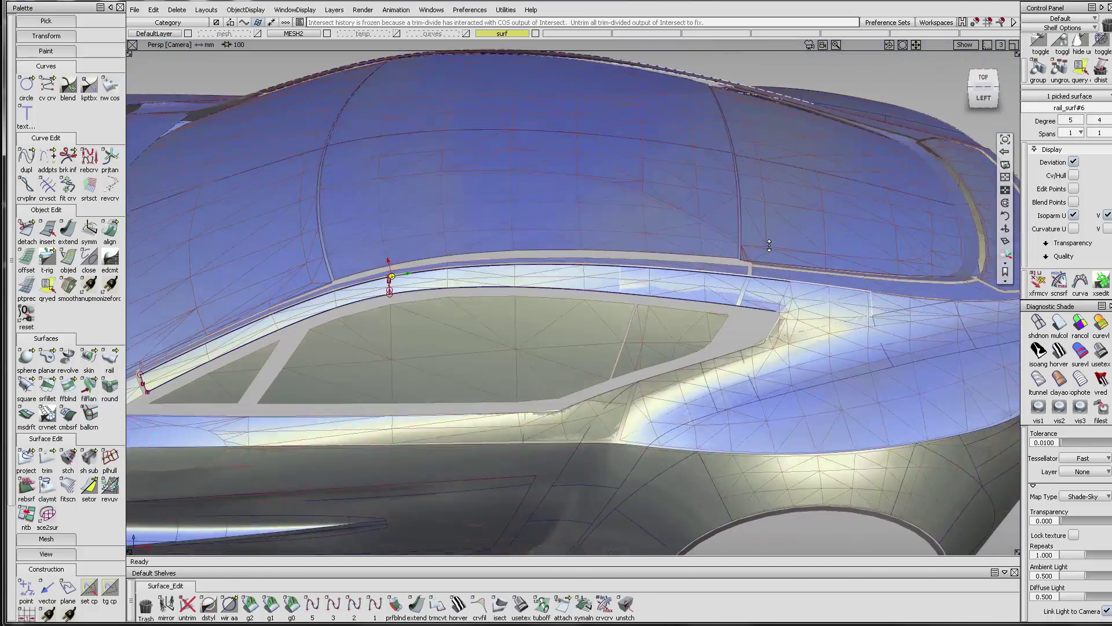
pyautogui.keyDown('alt'); pyautogui.keyDown('shift'); pyautogui.moveTo(769, 246); pyautogui.dragTo(877, 229, button='middle'); pyautogui.keyUp('shift'); pyautogui.keyUp('alt')
pyautogui.click(612, 230)
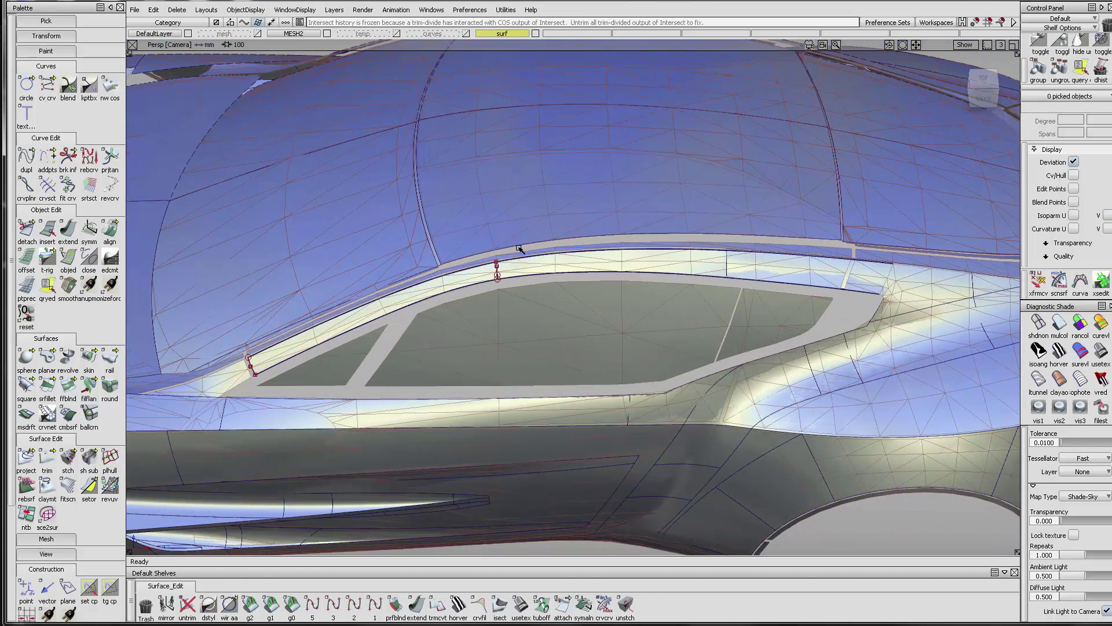
# - Build a square surface on the front part of the strip from the two long curves, the cross curve and the front-edge curve
pyautogui.click(496, 263)
pyautogui.keyDown('alt'); pyautogui.keyDown('shift'); pyautogui.moveTo(536, 258); pyautogui.dragTo(735, 238, button='right'); pyautogui.keyUp('shift'); pyautogui.keyUp('alt')
pyautogui.keyDown('alt'); pyautogui.keyDown('shift'); pyautogui.moveTo(735, 238); pyautogui.dragTo(653, 274); pyautogui.keyUp('shift'); pyautogui.keyUp('alt')
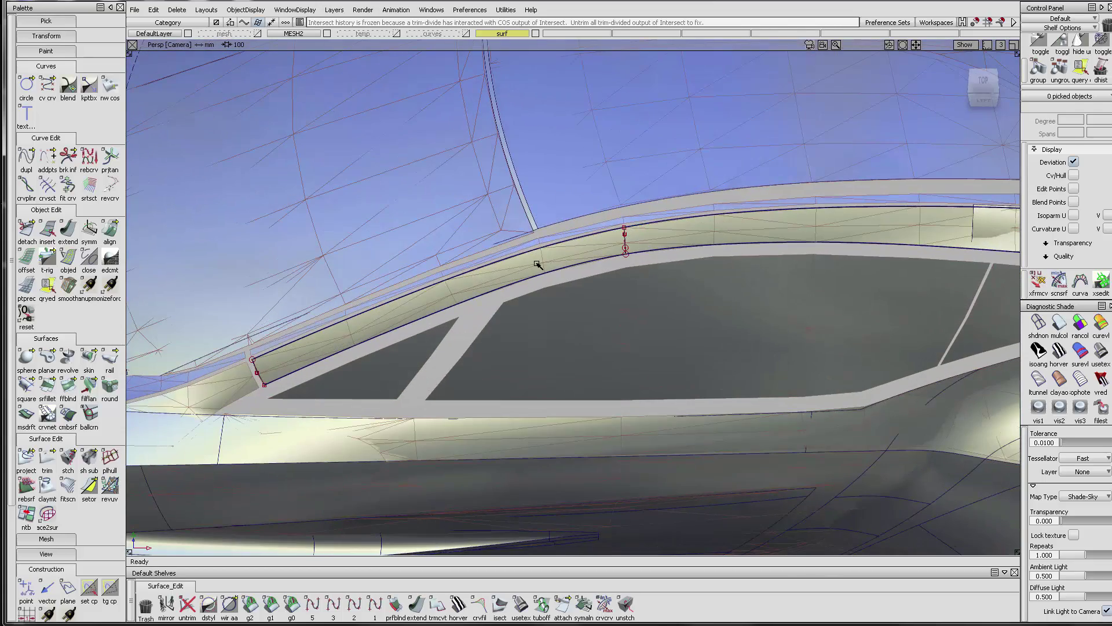
pyautogui.keyDown('alt'); pyautogui.keyDown('shift'); pyautogui.moveTo(503, 288); pyautogui.dragTo(519, 263); pyautogui.keyUp('shift'); pyautogui.keyUp('alt')
pyautogui.keyDown('alt'); pyautogui.keyDown('shift'); pyautogui.moveTo(519, 263); pyautogui.dragTo(608, 237, button='middle'); pyautogui.keyUp('shift'); pyautogui.keyUp('alt')
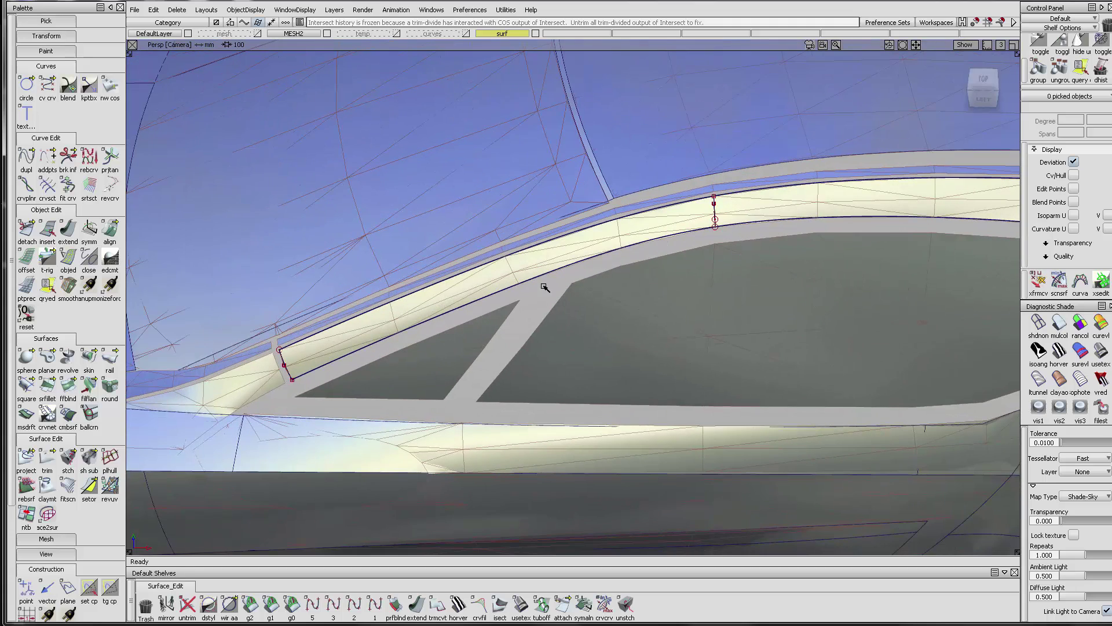
pyautogui.click(26, 385)
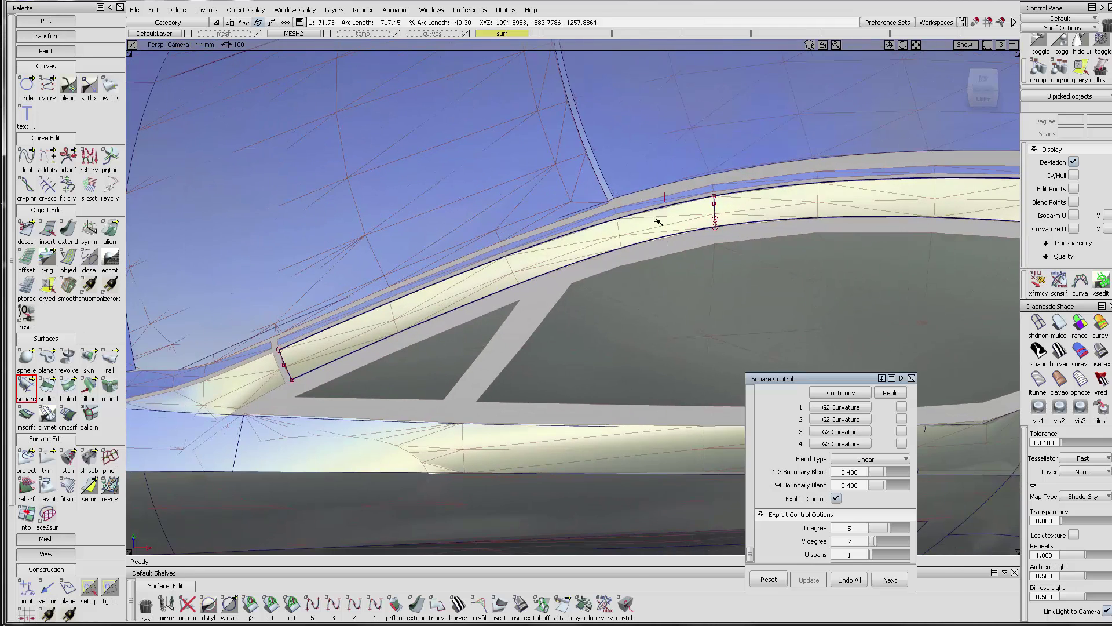
pyautogui.click(717, 212)
pyautogui.click(716, 212)
pyautogui.click(427, 322)
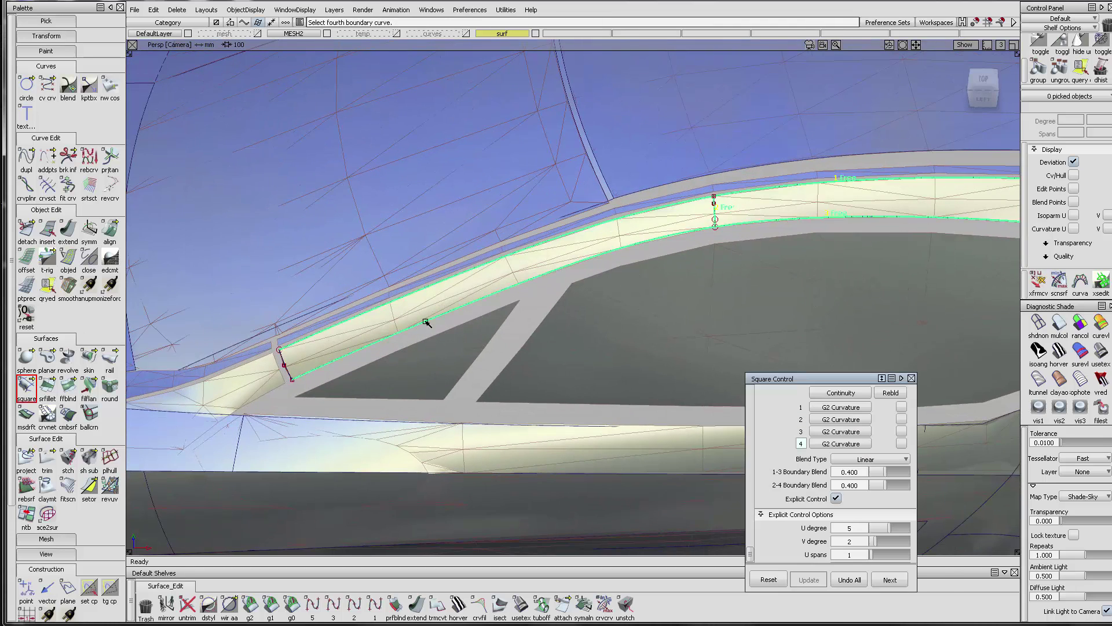
pyautogui.click(288, 368)
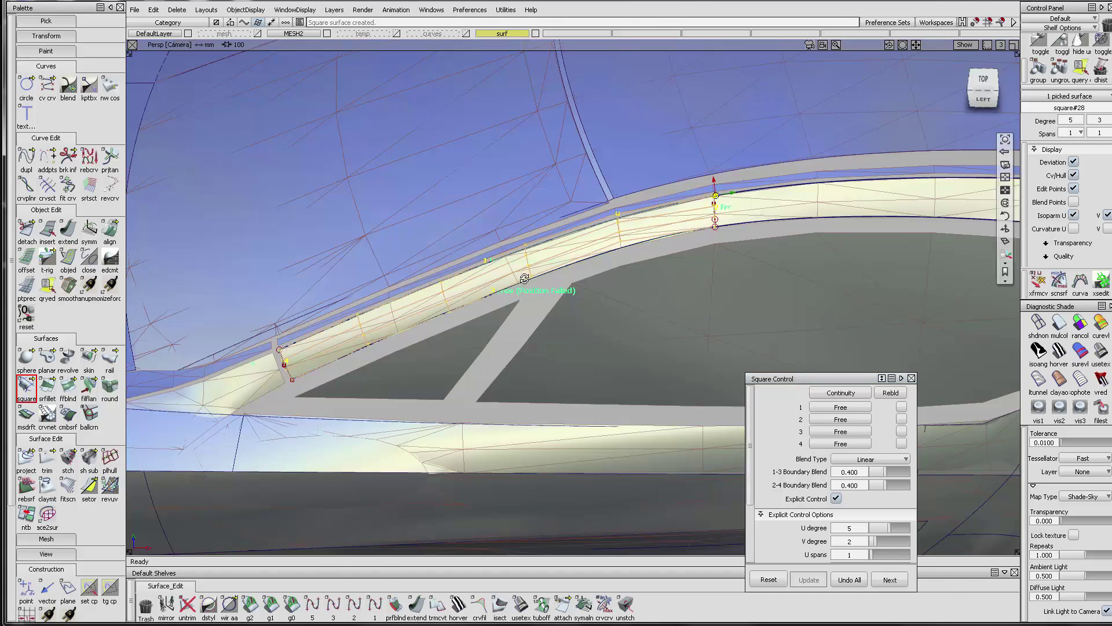
# - Set the front square surface's U degree to 3 and inspect its fit along the window pillar
pyautogui.keyDown('alt'); pyautogui.keyDown('shift'); pyautogui.moveTo(524, 278); pyautogui.dragTo(697, 223); pyautogui.keyUp('shift'); pyautogui.keyUp('alt')
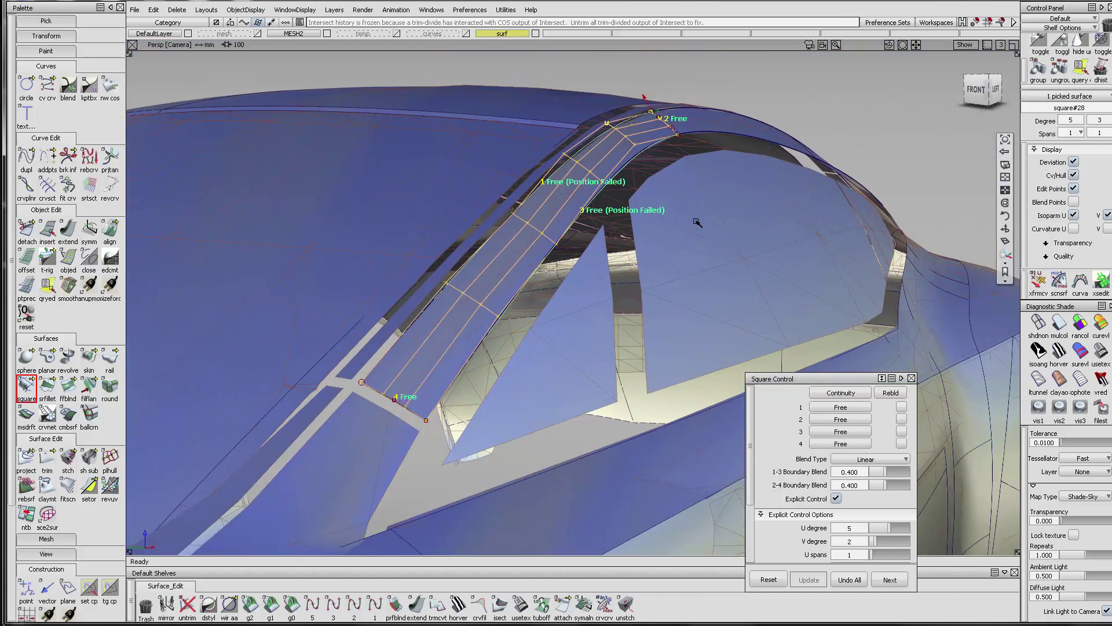
pyautogui.click(884, 531)
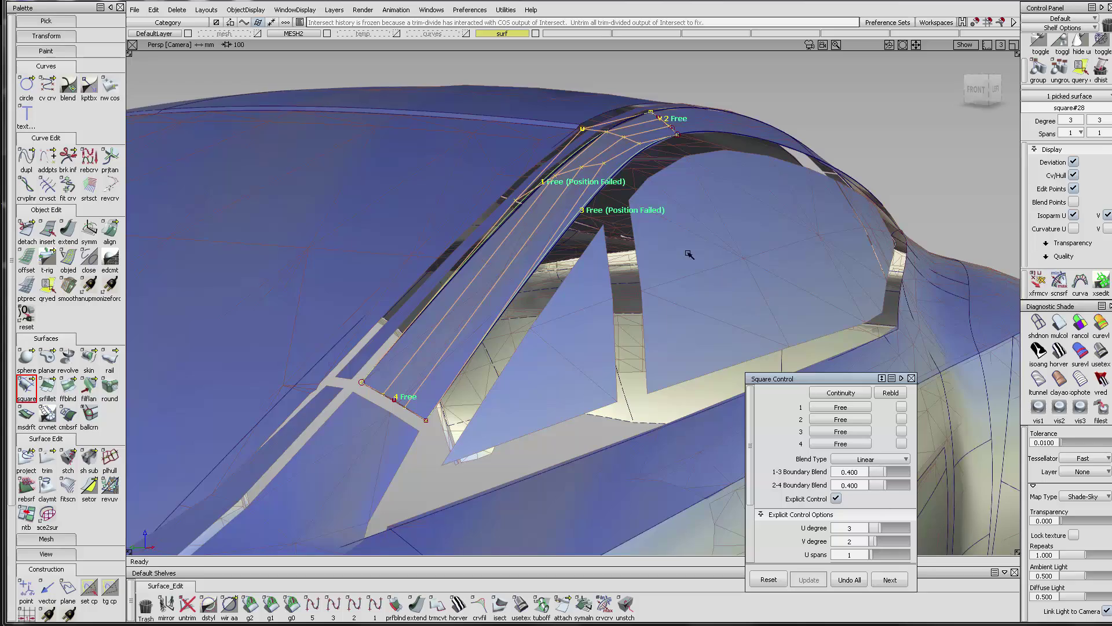
pyautogui.moveTo(688, 255)
pyautogui.keyDown('alt'); pyautogui.keyDown('shift'); pyautogui.mouseDown()
pyautogui.moveTo(627, 320)
pyautogui.moveTo(566, 274)
pyautogui.moveTo(556, 315)
pyautogui.mouseUp(); pyautogui.keyUp('shift'); pyautogui.keyUp('alt')
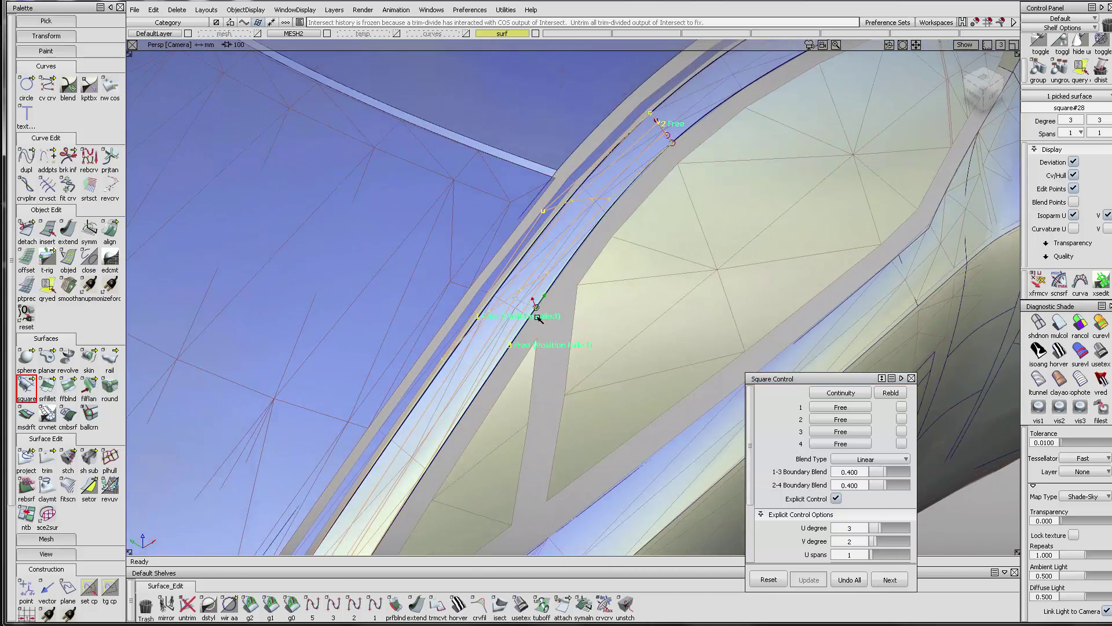
pyautogui.scroll(-5, 537, 318)
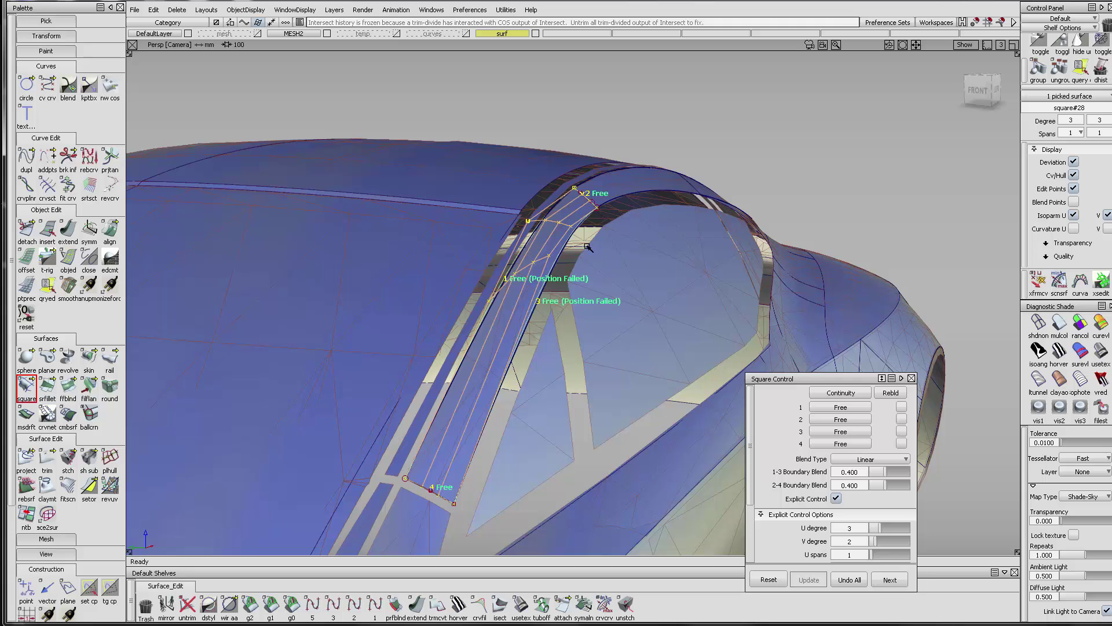
# - Turn on rebuilding for boundary 3 of the front square surface and check the surface against the mesh
pyautogui.click(902, 432)
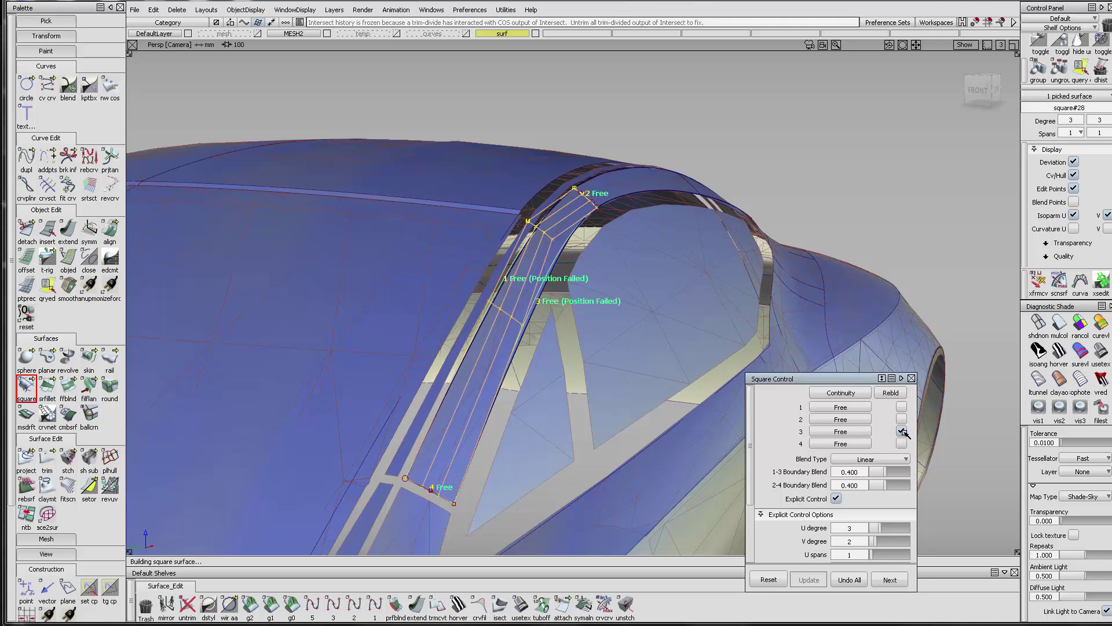
pyautogui.moveTo(645, 264)
pyautogui.keyDown('alt'); pyautogui.keyDown('shift'); pyautogui.mouseDown()
pyautogui.moveTo(599, 371)
pyautogui.moveTo(611, 318)
pyautogui.moveTo(661, 303)
pyautogui.moveTo(660, 293)
pyautogui.moveTo(595, 303)
pyautogui.moveTo(556, 286)
pyautogui.moveTo(565, 289)
pyautogui.moveTo(537, 322)
pyautogui.moveTo(550, 311)
pyautogui.moveTo(641, 318)
pyautogui.moveTo(509, 365)
pyautogui.moveTo(620, 322)
pyautogui.moveTo(574, 366)
pyautogui.mouseUp(); pyautogui.keyUp('shift'); pyautogui.keyUp('alt')
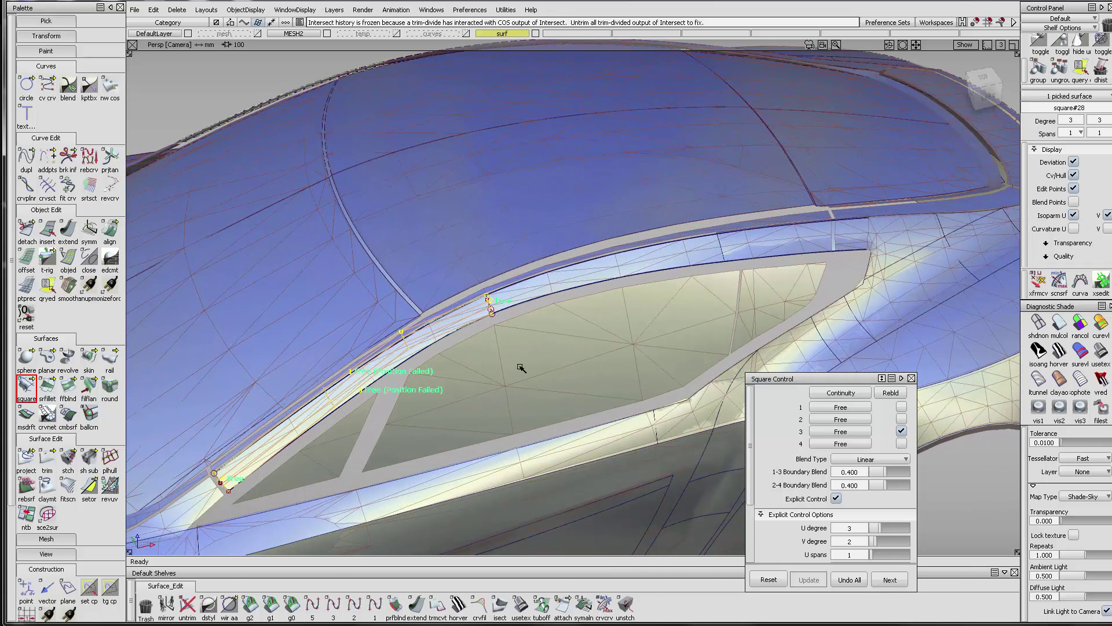
pyautogui.keyDown('alt'); pyautogui.keyDown('shift'); pyautogui.moveTo(318, 403); pyautogui.dragTo(437, 340); pyautogui.keyUp('shift'); pyautogui.keyUp('alt')
pyautogui.keyDown('alt'); pyautogui.keyDown('shift'); pyautogui.moveTo(437, 340); pyautogui.dragTo(415, 370, button='right'); pyautogui.keyUp('shift'); pyautogui.keyUp('alt')
pyautogui.keyDown('alt'); pyautogui.keyDown('shift'); pyautogui.moveTo(415, 370); pyautogui.dragTo(354, 417); pyautogui.keyUp('shift'); pyautogui.keyUp('alt')
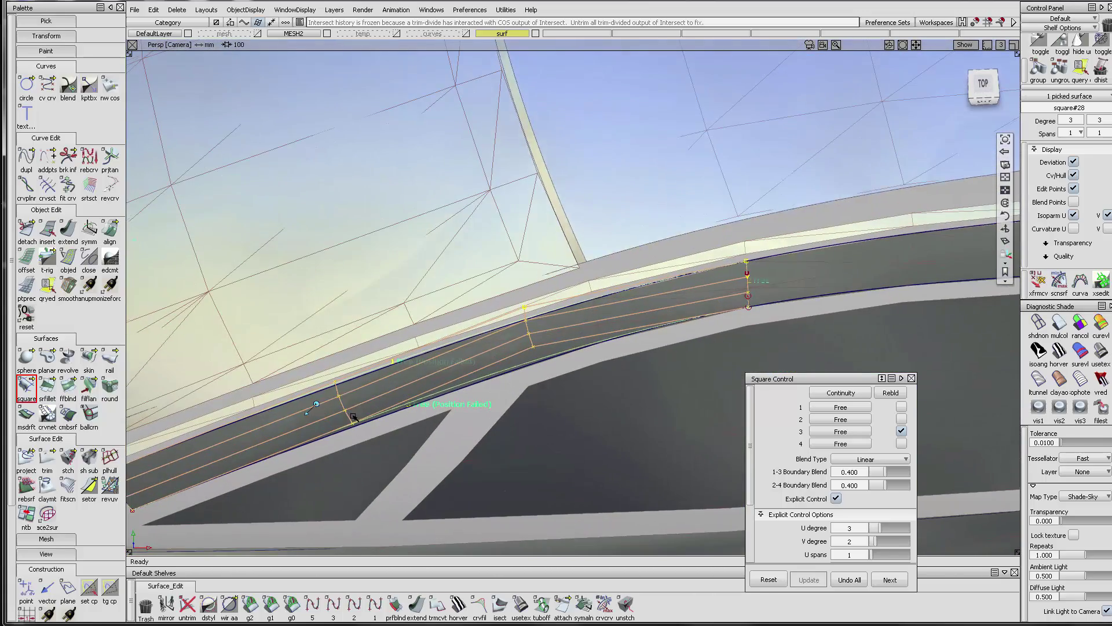
pyautogui.keyDown('alt'); pyautogui.keyDown('shift'); pyautogui.moveTo(397, 358); pyautogui.dragTo(536, 365); pyautogui.keyUp('shift'); pyautogui.keyUp('alt')
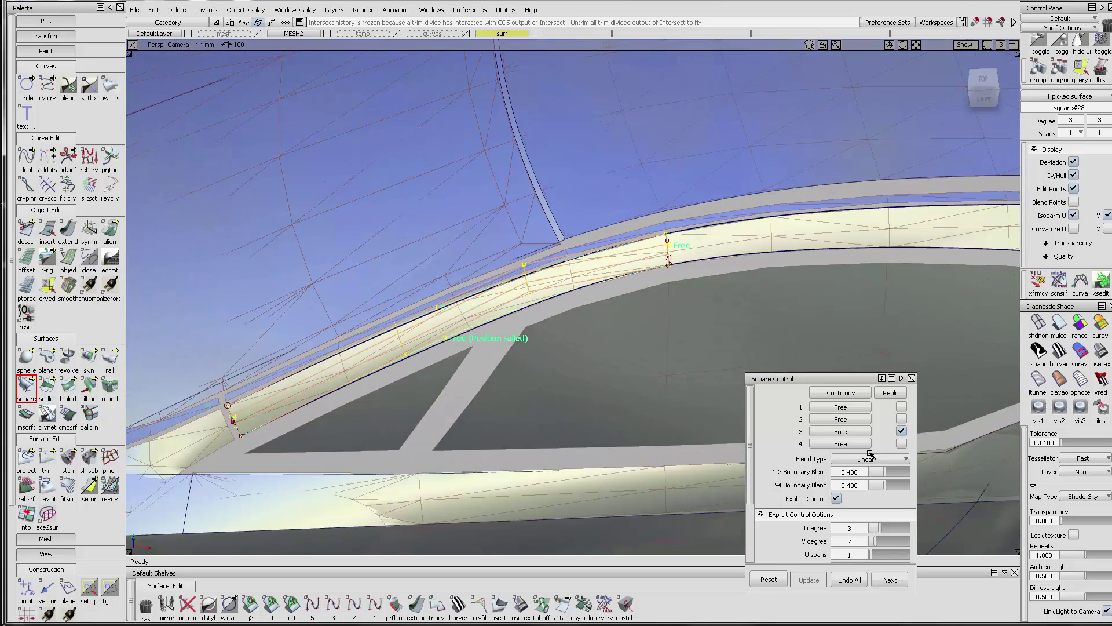
# - Set the front square surface's U degree to 4, check its fit, and deselect the surface
pyautogui.click(885, 529)
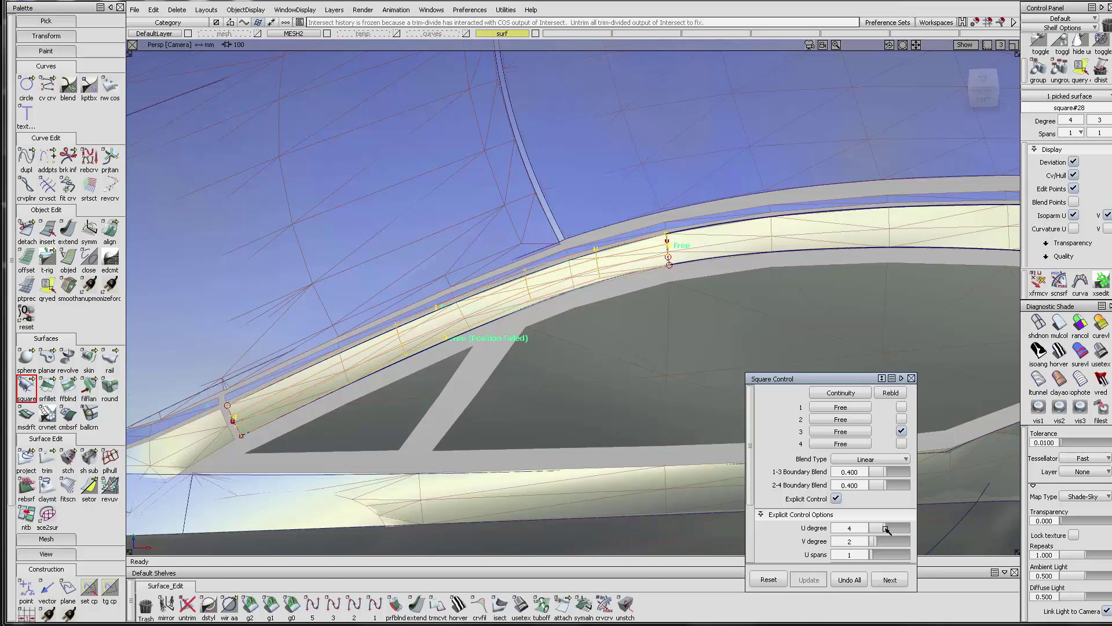
pyautogui.keyDown('alt'); pyautogui.keyDown('shift'); pyautogui.moveTo(499, 336); pyautogui.dragTo(565, 282); pyautogui.keyUp('shift'); pyautogui.keyUp('alt')
pyautogui.keyDown('alt'); pyautogui.keyDown('shift'); pyautogui.moveTo(564, 282); pyautogui.dragTo(584, 270, button='right'); pyautogui.keyUp('shift'); pyautogui.keyUp('alt')
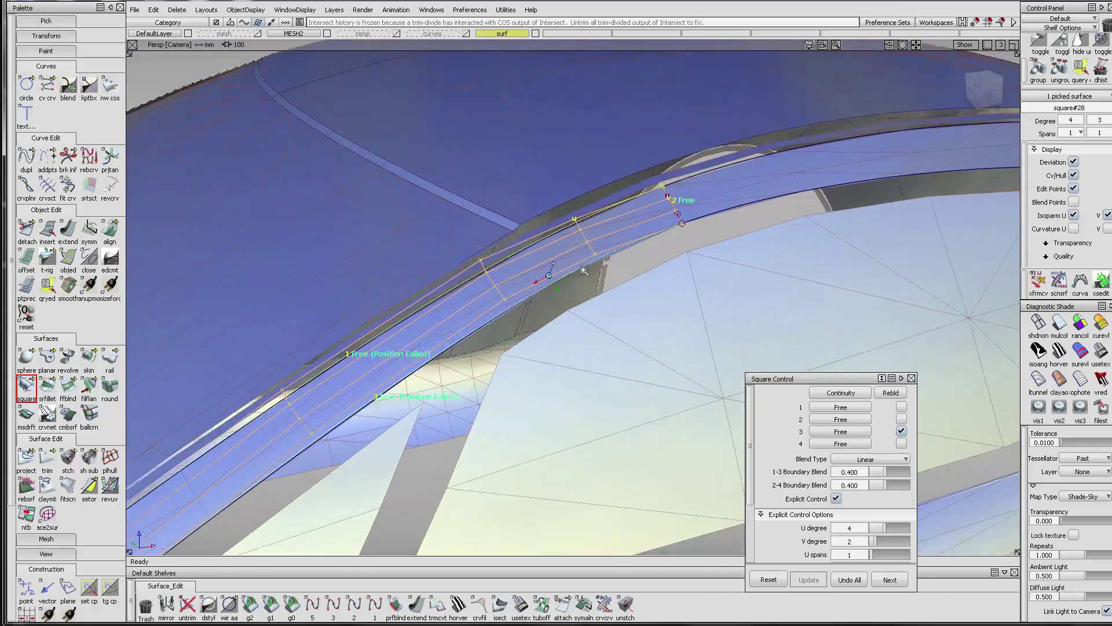
pyautogui.keyDown('alt'); pyautogui.keyDown('shift'); pyautogui.moveTo(583, 271); pyautogui.dragTo(606, 305); pyautogui.keyUp('shift'); pyautogui.keyUp('alt')
pyautogui.keyDown('alt'); pyautogui.keyDown('shift'); pyautogui.moveTo(606, 305); pyautogui.dragTo(603, 315, button='right'); pyautogui.keyUp('shift'); pyautogui.keyUp('alt')
pyautogui.keyDown('ctrl'); pyautogui.keyDown('shift'); pyautogui.moveTo(603, 315); pyautogui.dragTo(586, 268); pyautogui.keyUp('shift'); pyautogui.keyUp('ctrl')
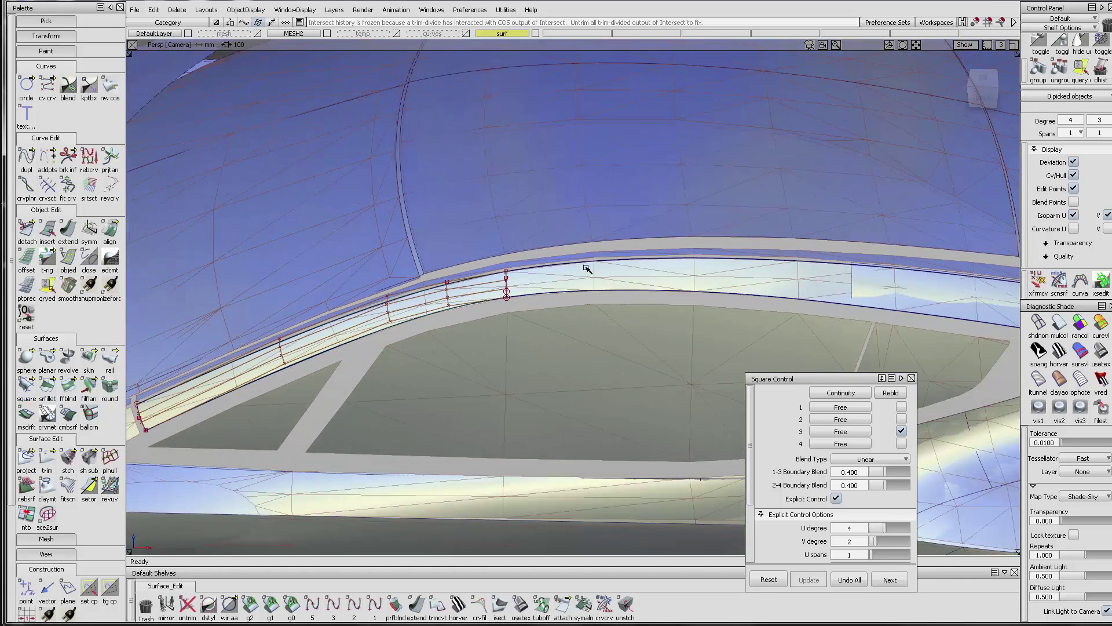
pyautogui.click(537, 298)
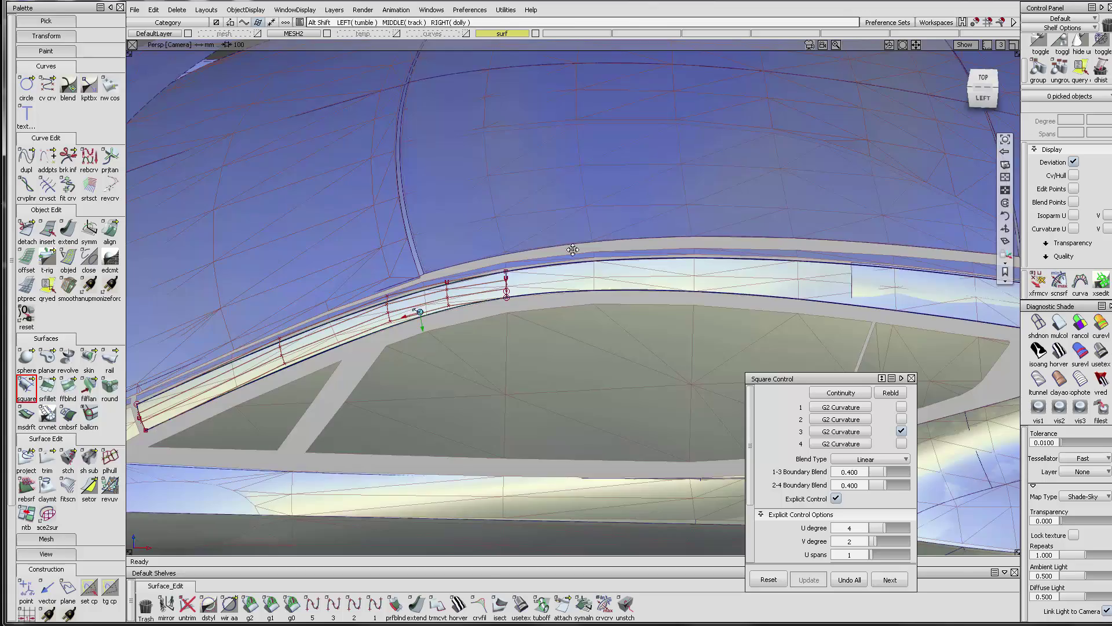
# - Try a degree-2 cross curve between the two long curves near the window's rear corner, and delete it
pyautogui.keyDown('alt'); pyautogui.keyDown('shift'); pyautogui.moveTo(573, 249); pyautogui.dragTo(438, 244, button='middle'); pyautogui.keyUp('shift'); pyautogui.keyUp('alt')
pyautogui.keyDown('alt'); pyautogui.keyDown('shift'); pyautogui.click(862, 300); pyautogui.keyUp('shift'); pyautogui.keyUp('alt')
pyautogui.keyDown('alt'); pyautogui.keyDown('shift'); pyautogui.moveTo(898, 303); pyautogui.dragTo(577, 339); pyautogui.keyUp('shift'); pyautogui.keyUp('alt')
pyautogui.keyDown('alt'); pyautogui.keyDown('shift'); pyautogui.moveTo(521, 306); pyautogui.dragTo(535, 311, button='right'); pyautogui.keyUp('shift'); pyautogui.keyUp('alt')
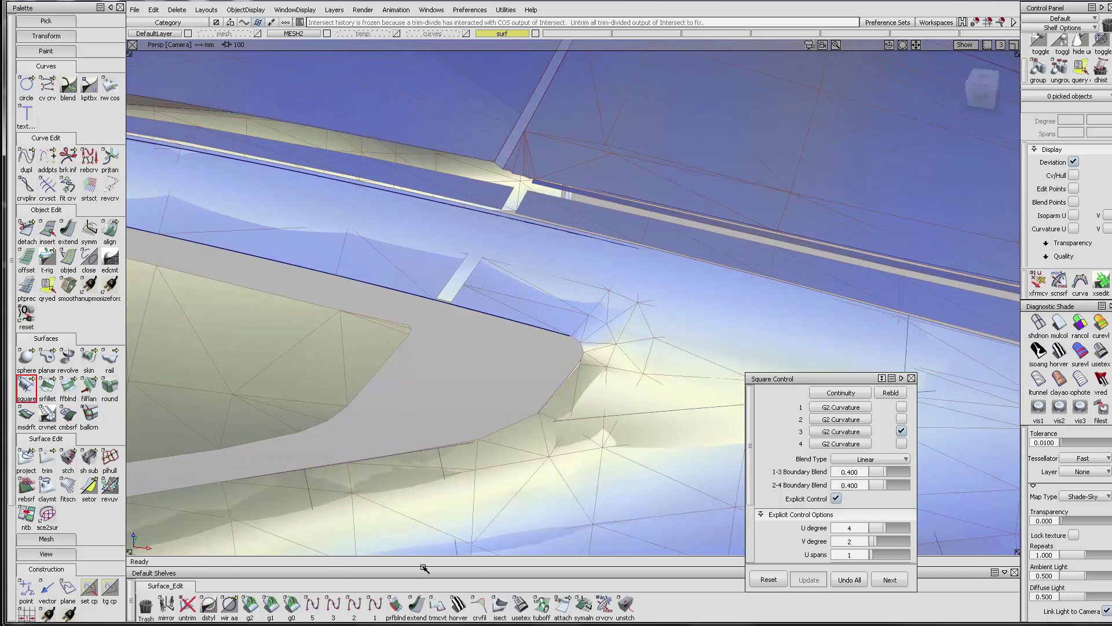
pyautogui.click(356, 605)
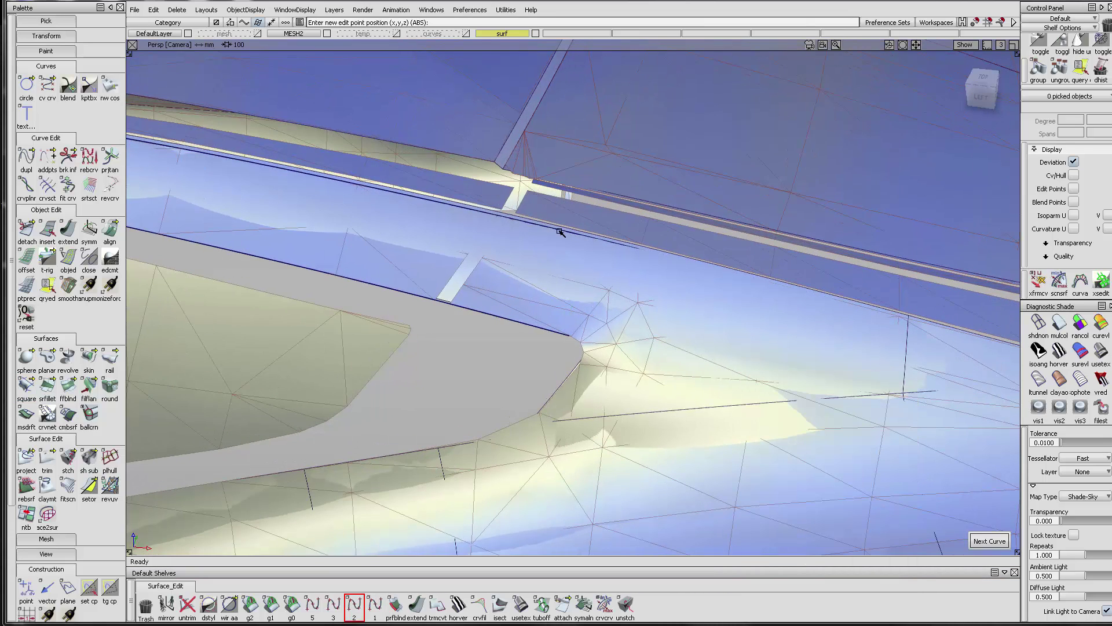
pyautogui.click(486, 214)
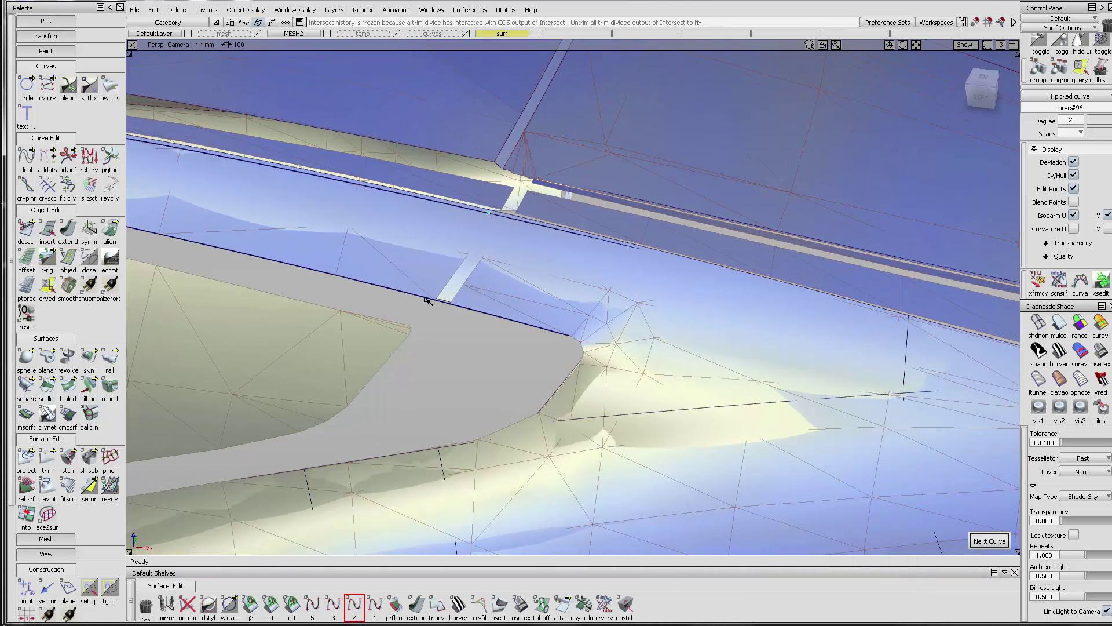
pyautogui.moveTo(437, 304); pyautogui.dragTo(424, 298)
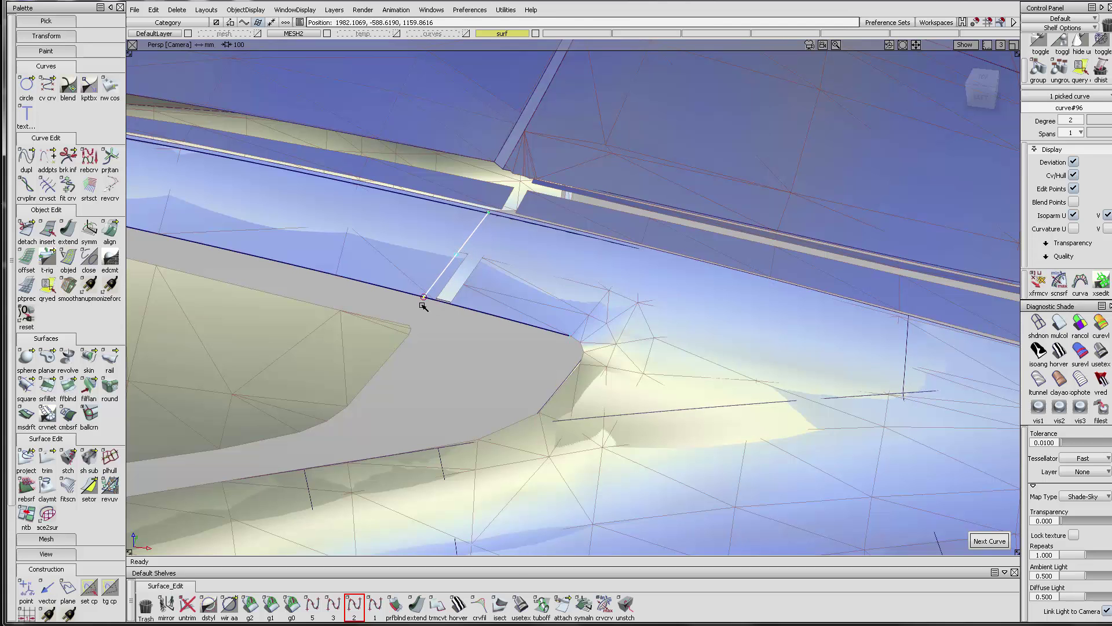
pyautogui.keyDown('alt'); pyautogui.keyDown('shift'); pyautogui.moveTo(464, 229); pyautogui.dragTo(462, 240); pyautogui.keyUp('shift'); pyautogui.keyUp('alt')
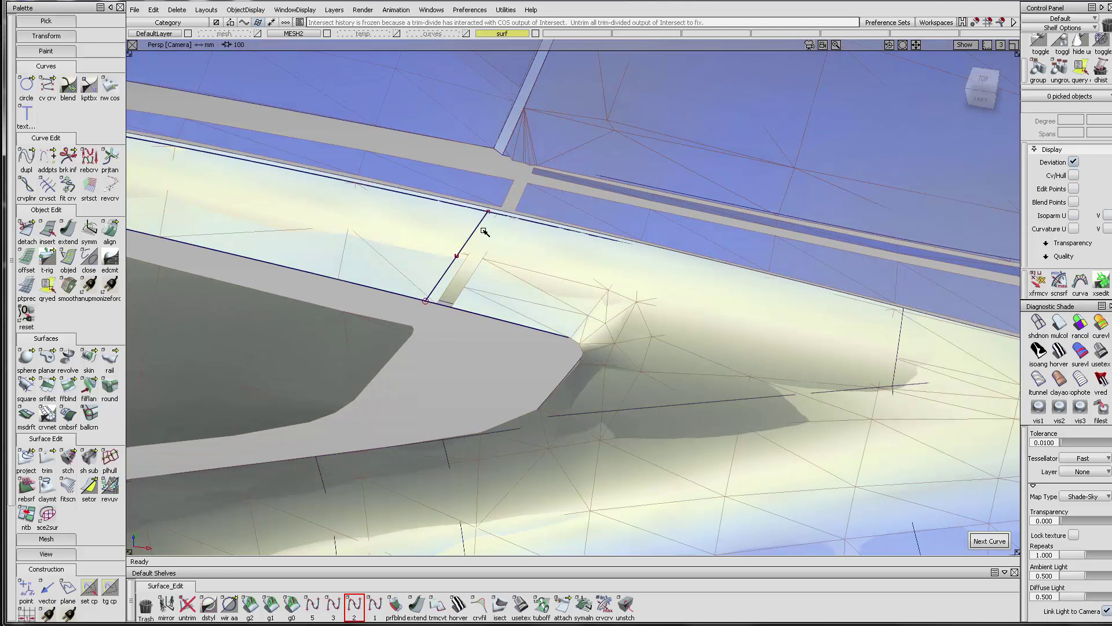
pyautogui.click(490, 287)
pyautogui.press('Delete')
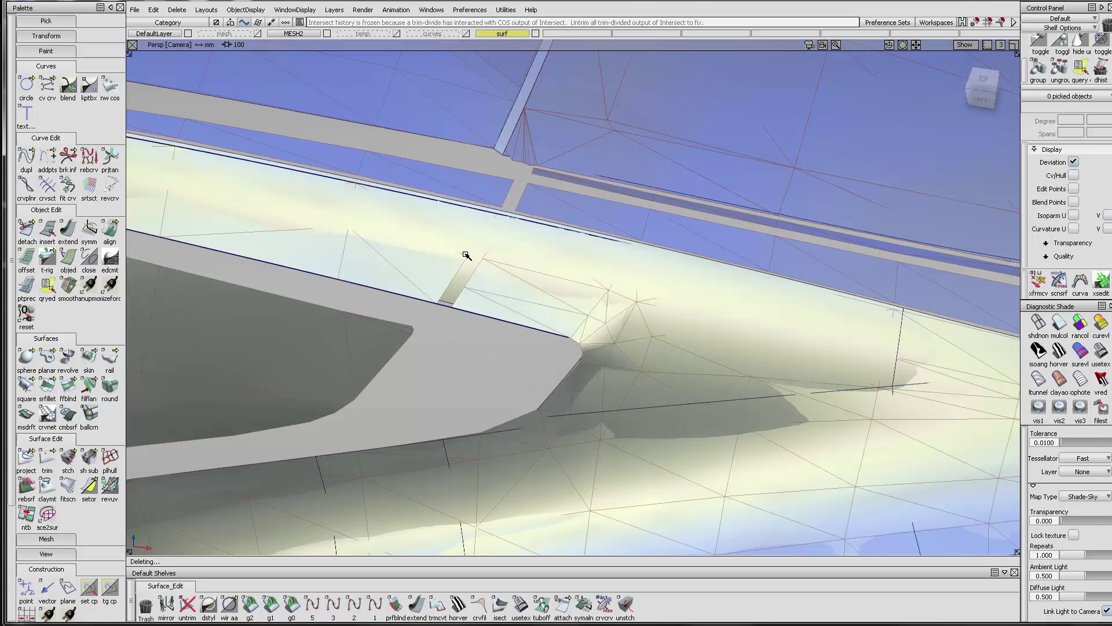
# - Draw a degree-3 cross curve between the two long curves, along the mesh gap near the window's rear corner
pyautogui.moveTo(492, 262)
pyautogui.keyDown('alt'); pyautogui.keyDown('shift'); pyautogui.mouseDown()
pyautogui.moveTo(464, 265)
pyautogui.moveTo(484, 260)
pyautogui.moveTo(460, 251)
pyautogui.mouseUp(); pyautogui.keyUp('shift'); pyautogui.keyUp('alt')
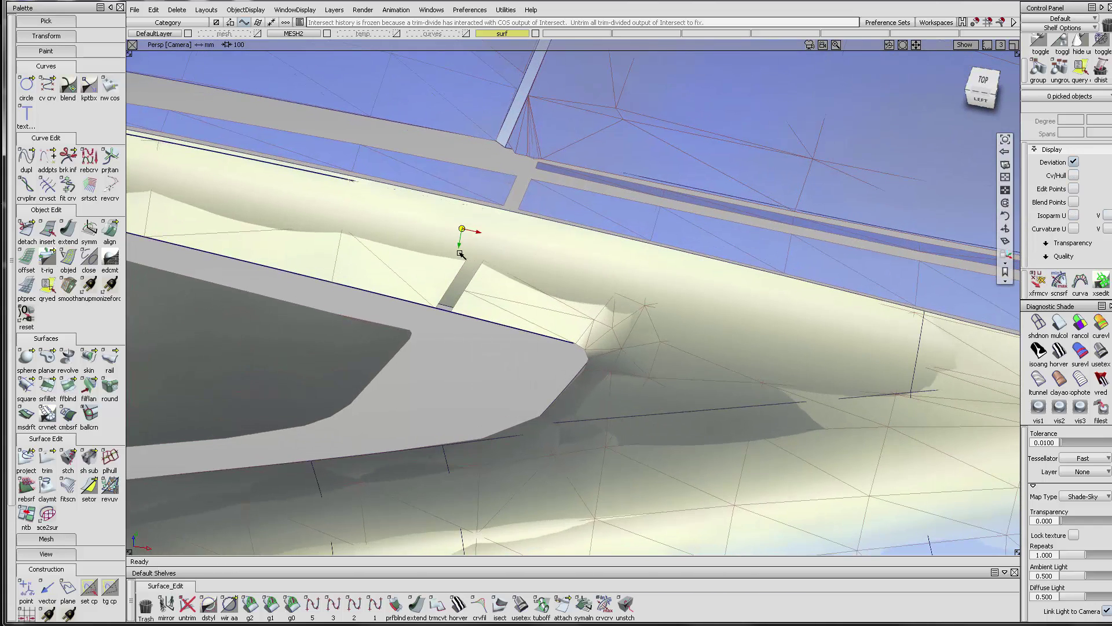
pyautogui.keyDown('alt'); pyautogui.keyDown('shift'); pyautogui.moveTo(490, 258); pyautogui.dragTo(541, 269, button='middle'); pyautogui.keyUp('shift'); pyautogui.keyUp('alt')
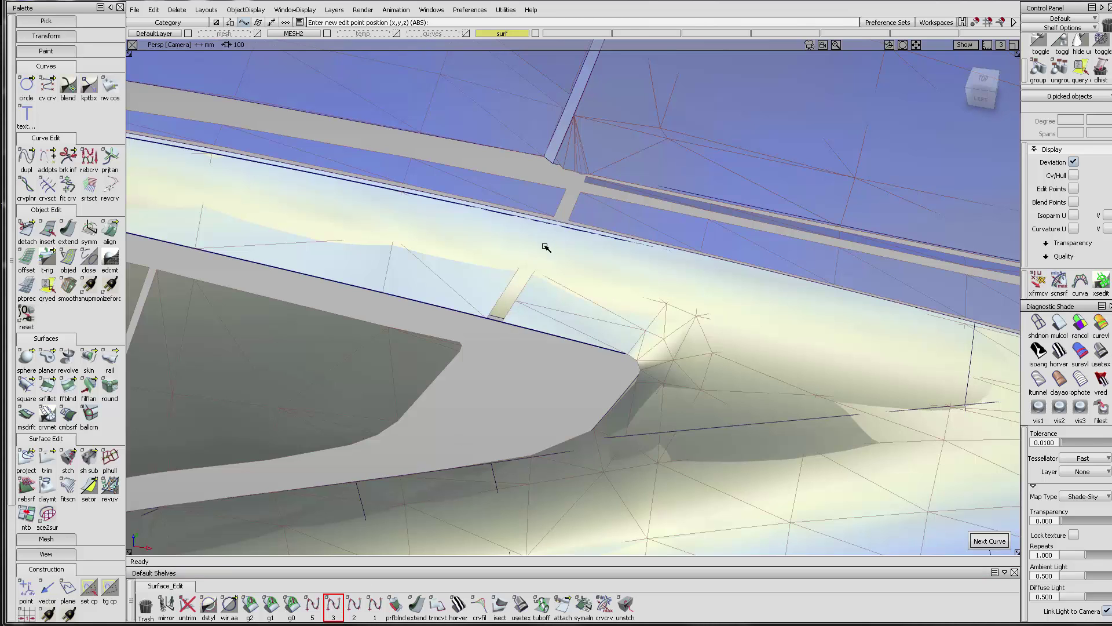
pyautogui.click(537, 224)
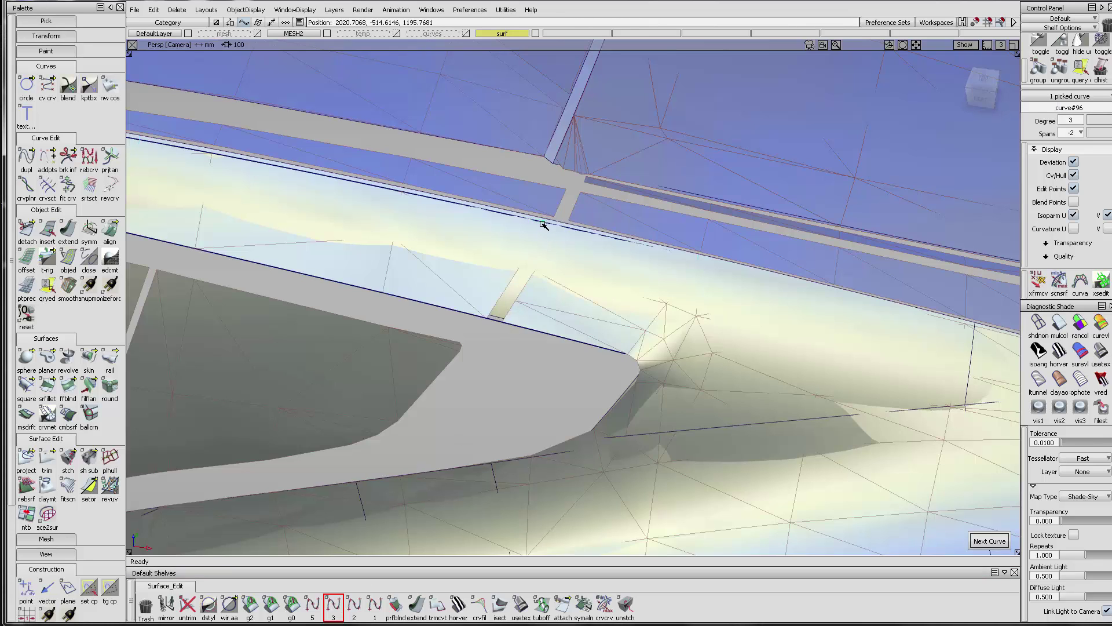
pyautogui.click(496, 323)
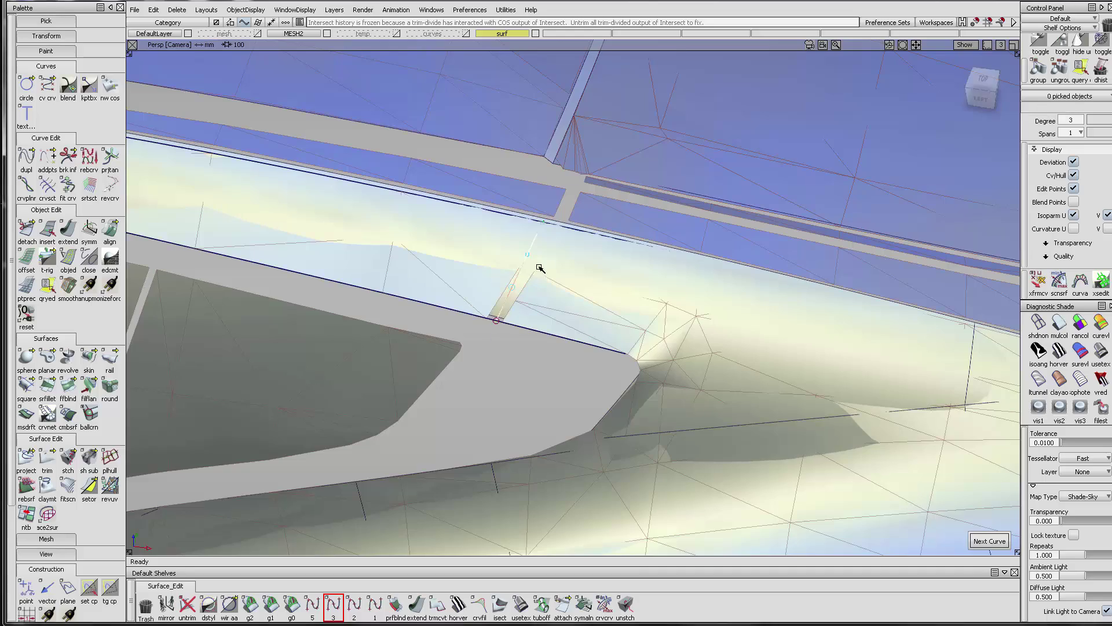
# - Build a square surface between the two long curves, from the front surface's end cross curve to the cross curve near the window's rear corner
pyautogui.keyDown('alt'); pyautogui.keyDown('shift'); pyautogui.moveTo(541, 268); pyautogui.dragTo(631, 322, button='right'); pyautogui.keyUp('shift'); pyautogui.keyUp('alt')
pyautogui.keyDown('alt'); pyautogui.keyDown('shift'); pyautogui.moveTo(632, 322); pyautogui.dragTo(746, 374, button='middle'); pyautogui.keyUp('shift'); pyautogui.keyUp('alt')
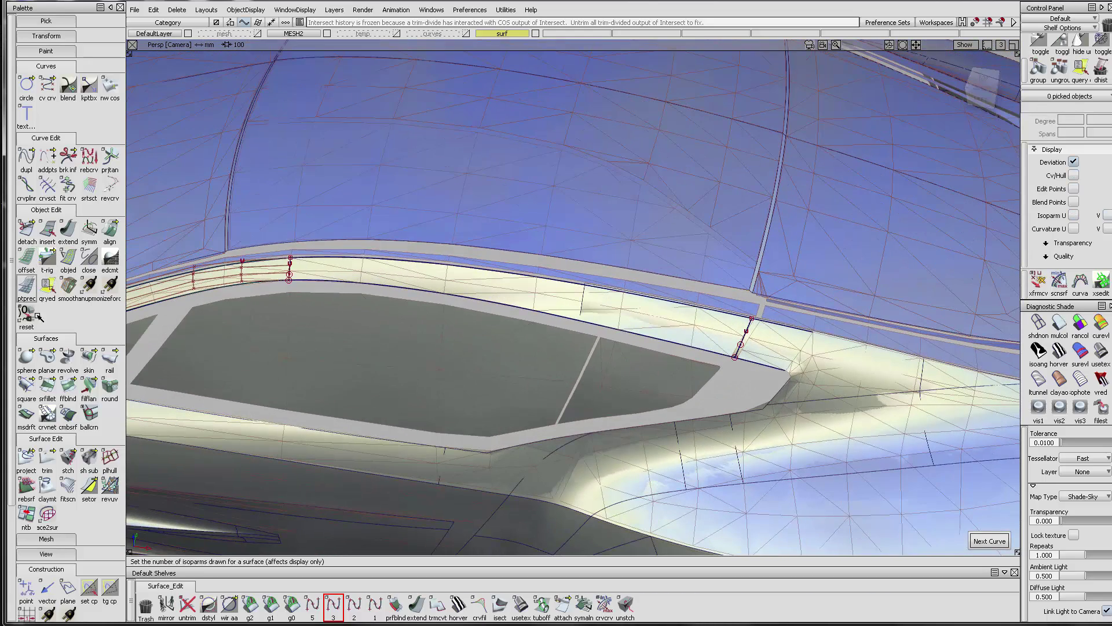
pyautogui.click(27, 385)
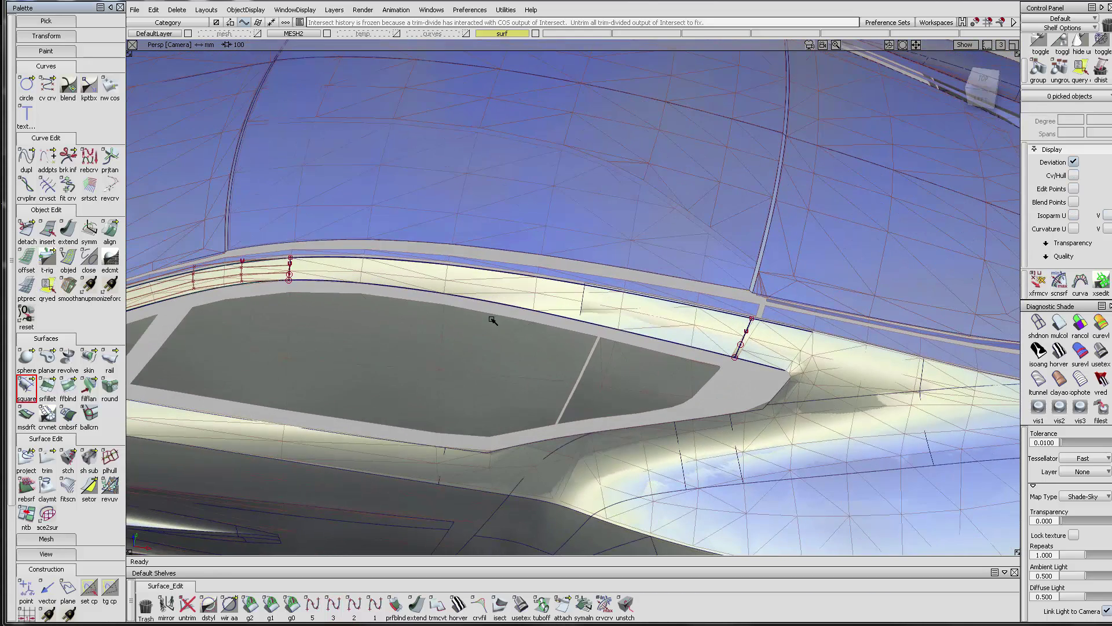
pyautogui.click(296, 281)
pyautogui.click(290, 270)
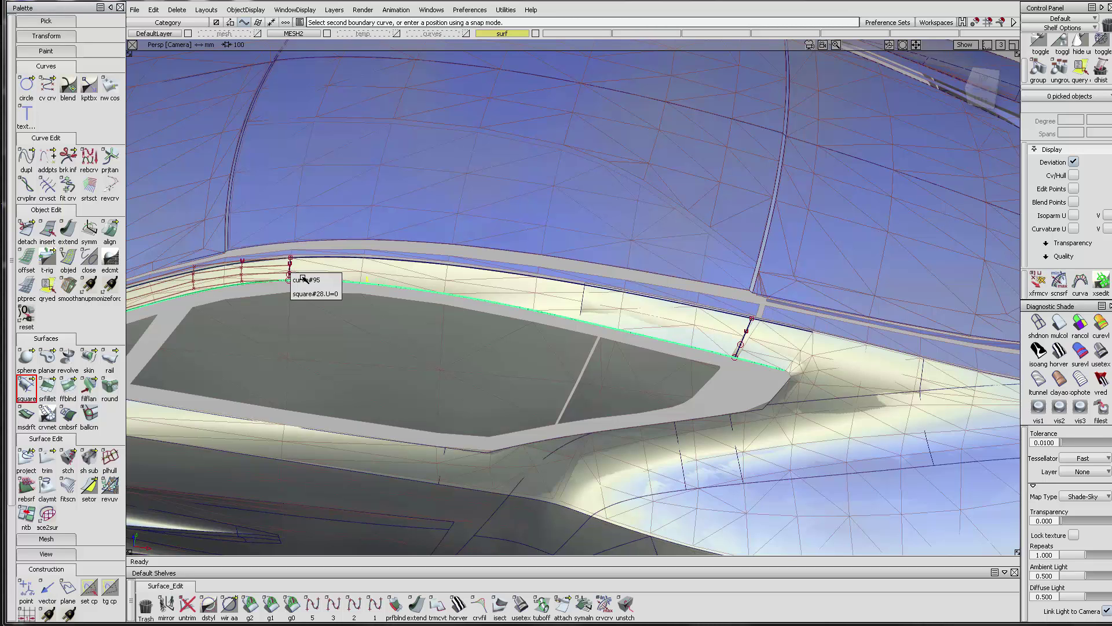
pyautogui.click(323, 258)
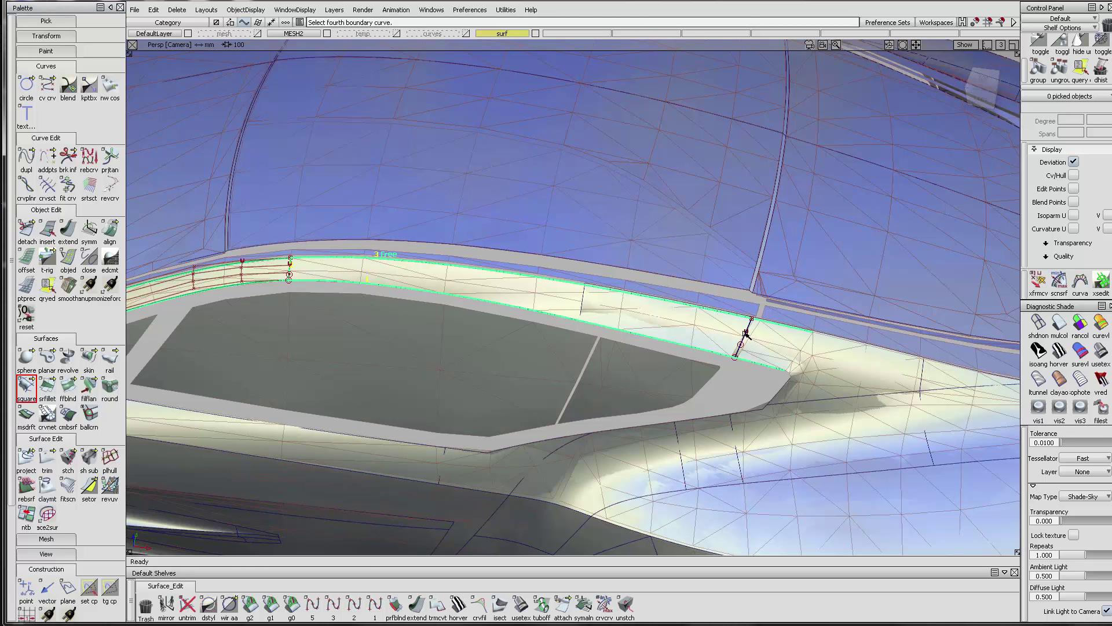
pyautogui.click(745, 333)
# - Hide the MESH2 layer and inspect the front and rear strip surfaces
pyautogui.moveTo(617, 336)
pyautogui.keyDown('alt'); pyautogui.keyDown('shift'); pyautogui.mouseDown()
pyautogui.moveTo(705, 208)
pyautogui.moveTo(655, 151)
pyautogui.mouseUp(); pyautogui.keyUp('shift'); pyautogui.keyUp('alt')
pyautogui.moveTo(502, 274)
pyautogui.keyDown('ctrl'); pyautogui.keyDown('shift'); pyautogui.mouseDown()
pyautogui.moveTo(553, 327)
pyautogui.moveTo(684, 237)
pyautogui.moveTo(648, 303)
pyautogui.moveTo(633, 308)
pyautogui.moveTo(619, 212)
pyautogui.moveTo(548, 291)
pyautogui.moveTo(515, 356)
pyautogui.moveTo(504, 271)
pyautogui.mouseUp(); pyautogui.keyUp('shift'); pyautogui.keyUp('ctrl')
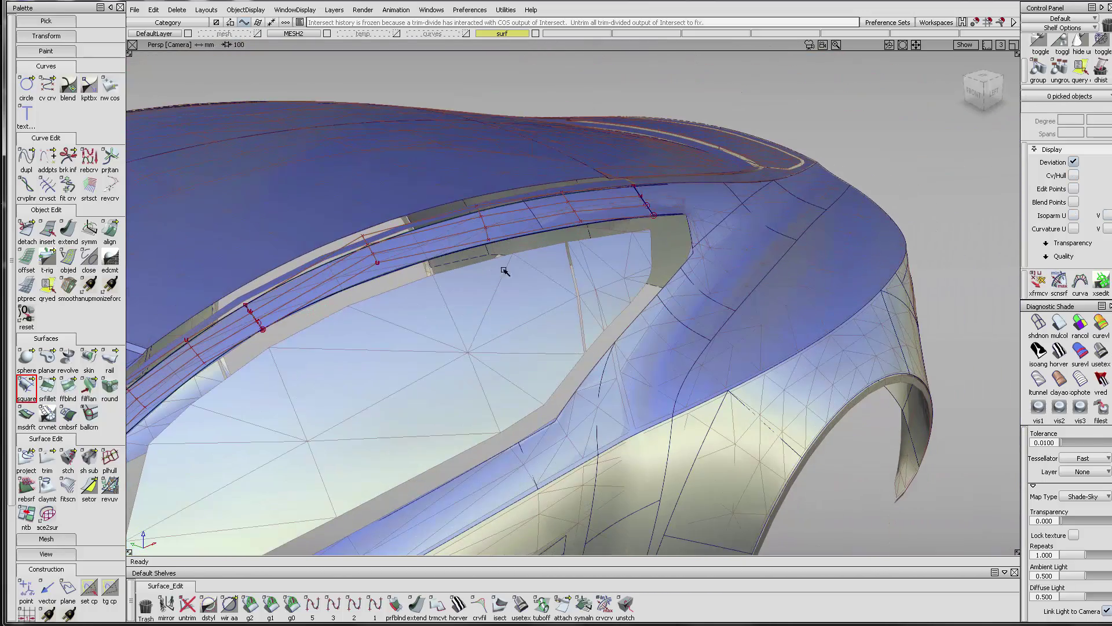
pyautogui.click(328, 33)
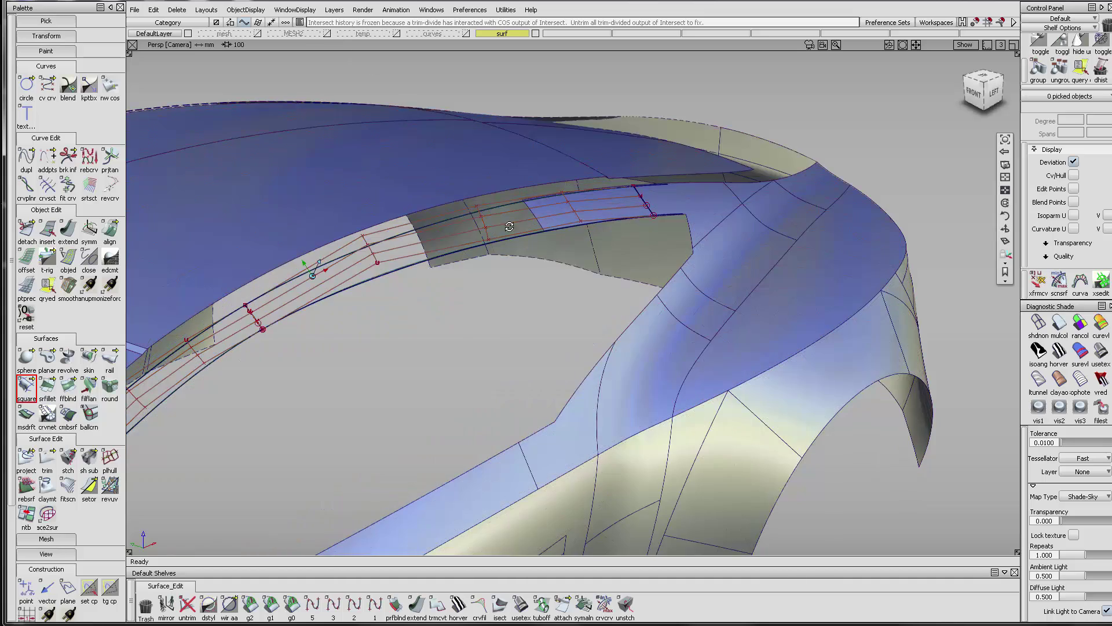
pyautogui.keyDown('alt'); pyautogui.keyDown('shift'); pyautogui.moveTo(753, 254); pyautogui.dragTo(463, 313); pyautogui.keyUp('shift'); pyautogui.keyUp('alt')
pyautogui.keyDown('alt'); pyautogui.keyDown('shift'); pyautogui.moveTo(401, 273); pyautogui.dragTo(589, 250, button='middle'); pyautogui.keyUp('shift'); pyautogui.keyUp('alt')
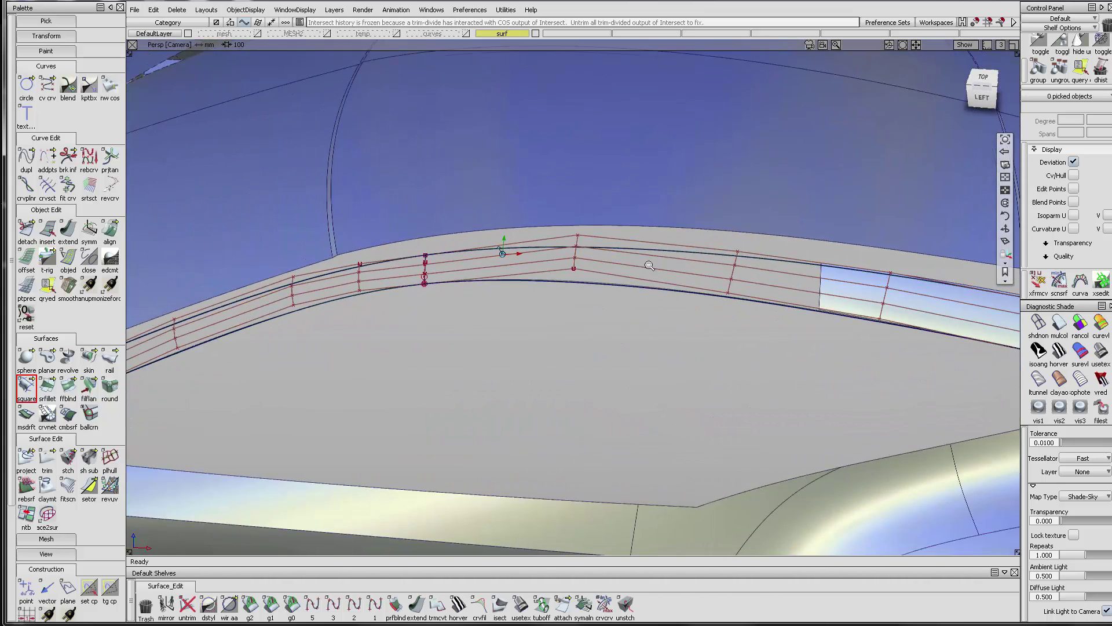
pyautogui.keyDown('alt'); pyautogui.keyDown('shift'); pyautogui.moveTo(589, 250); pyautogui.dragTo(475, 263, button='right'); pyautogui.keyUp('shift'); pyautogui.keyUp('alt')
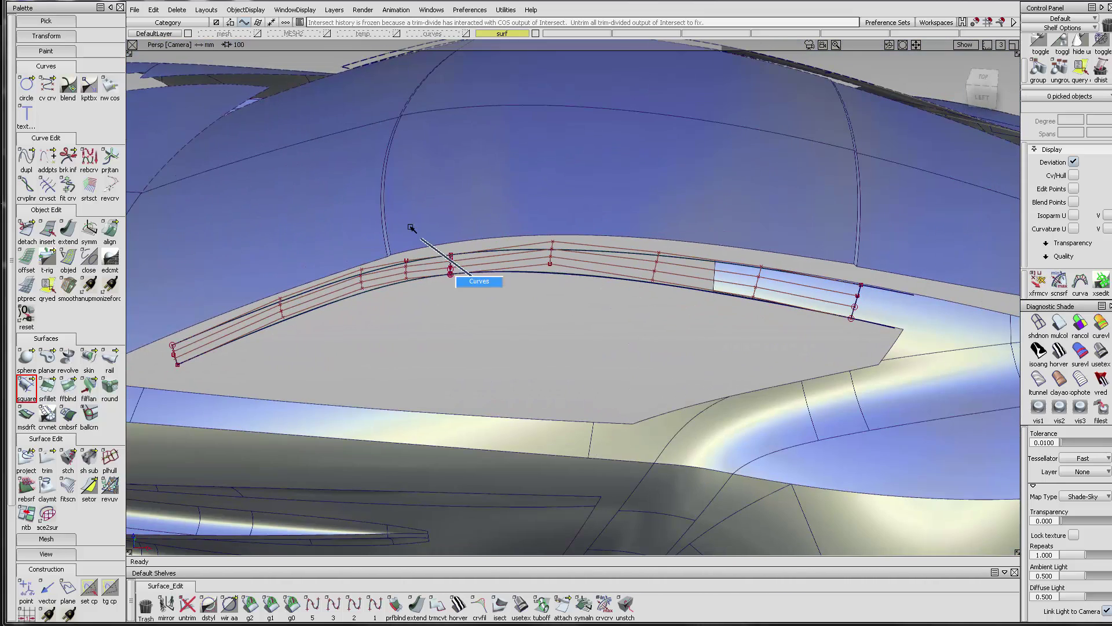
# - Delete the two long curves and the middle cross curve, and remove the strip surfaces' construction history
pyautogui.moveTo(411, 228); pyautogui.dragTo(411, 227)
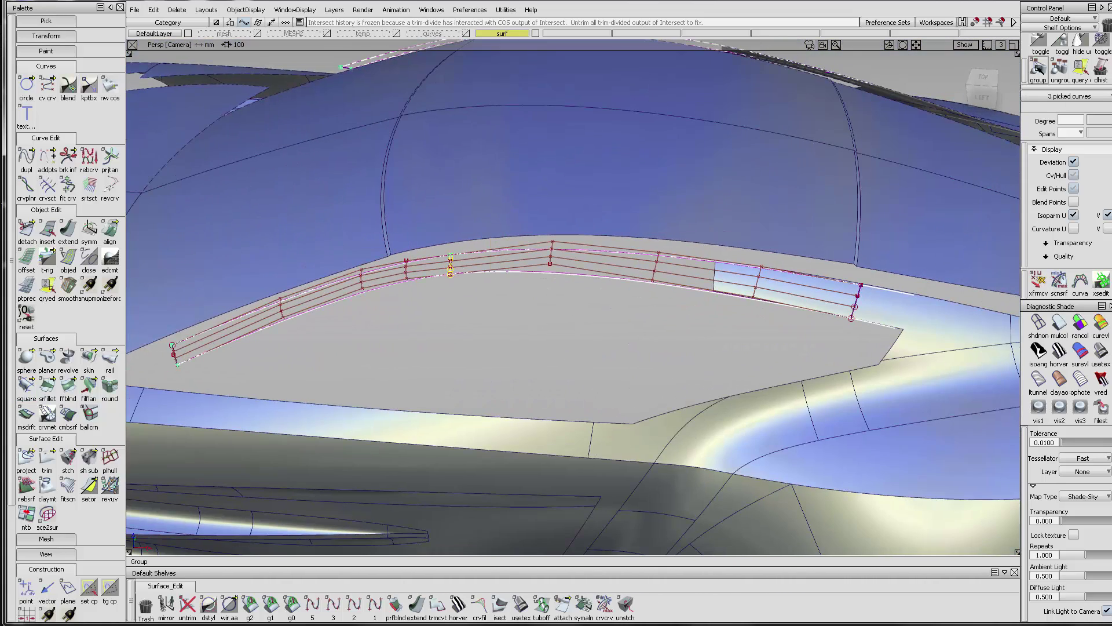
pyautogui.keyDown('ctrl'); pyautogui.keyDown('shift'); pyautogui.moveTo(560, 243); pyautogui.dragTo(480, 228); pyautogui.keyUp('shift'); pyautogui.keyUp('ctrl')
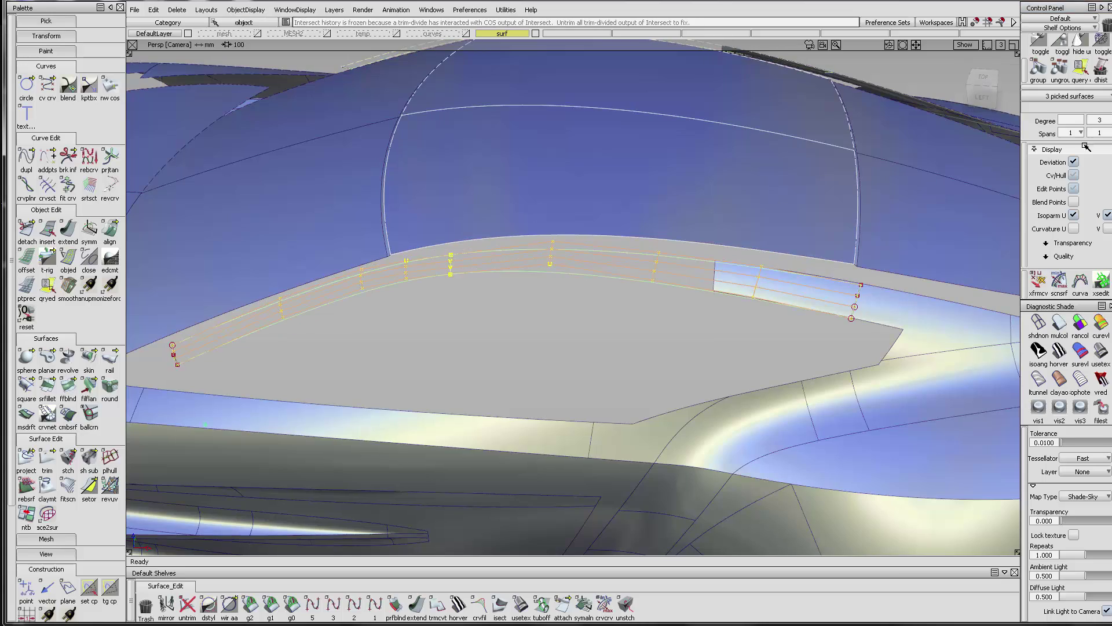
pyautogui.click(1101, 76)
# - Check the strip's rear end with horizontal/vertical zebra shading and delete the leftover cross curve there
pyautogui.click(1059, 350)
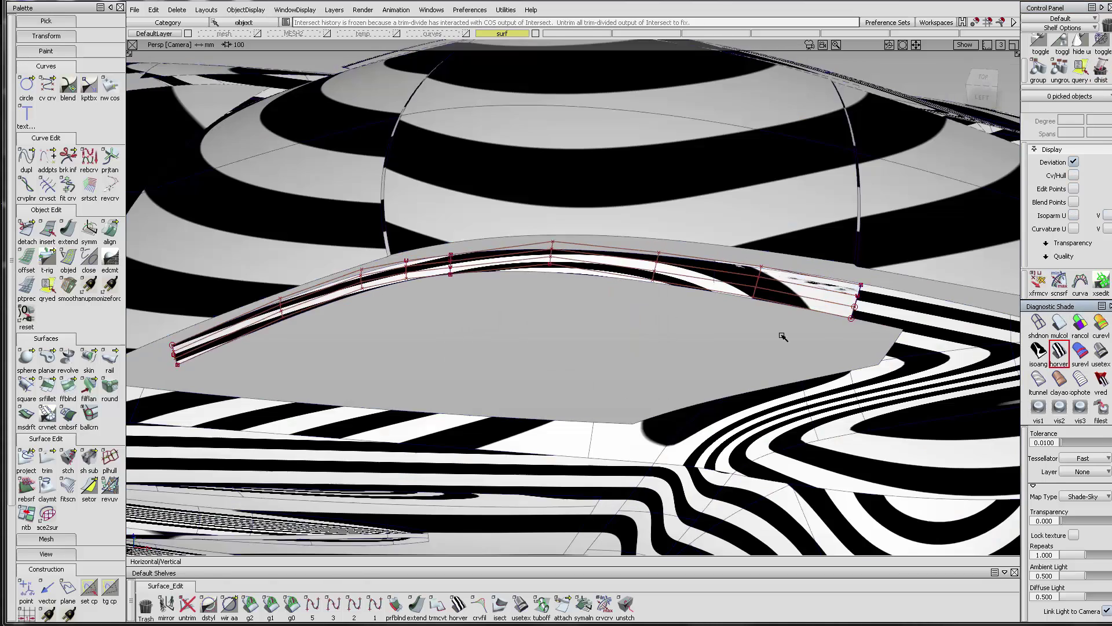
pyautogui.moveTo(710, 338)
pyautogui.keyDown('alt'); pyautogui.keyDown('shift'); pyautogui.mouseDown()
pyautogui.moveTo(521, 330)
pyautogui.moveTo(551, 342)
pyautogui.moveTo(716, 320)
pyautogui.mouseUp(); pyautogui.keyUp('shift'); pyautogui.keyUp('alt')
pyautogui.keyDown('alt'); pyautogui.keyDown('shift'); pyautogui.moveTo(717, 319); pyautogui.dragTo(770, 246, button='right'); pyautogui.keyUp('shift'); pyautogui.keyUp('alt')
pyautogui.keyDown('alt'); pyautogui.keyDown('shift'); pyautogui.moveTo(770, 246); pyautogui.dragTo(684, 232); pyautogui.keyUp('shift'); pyautogui.keyUp('alt')
pyautogui.moveTo(683, 232); pyautogui.dragTo(772, 329)
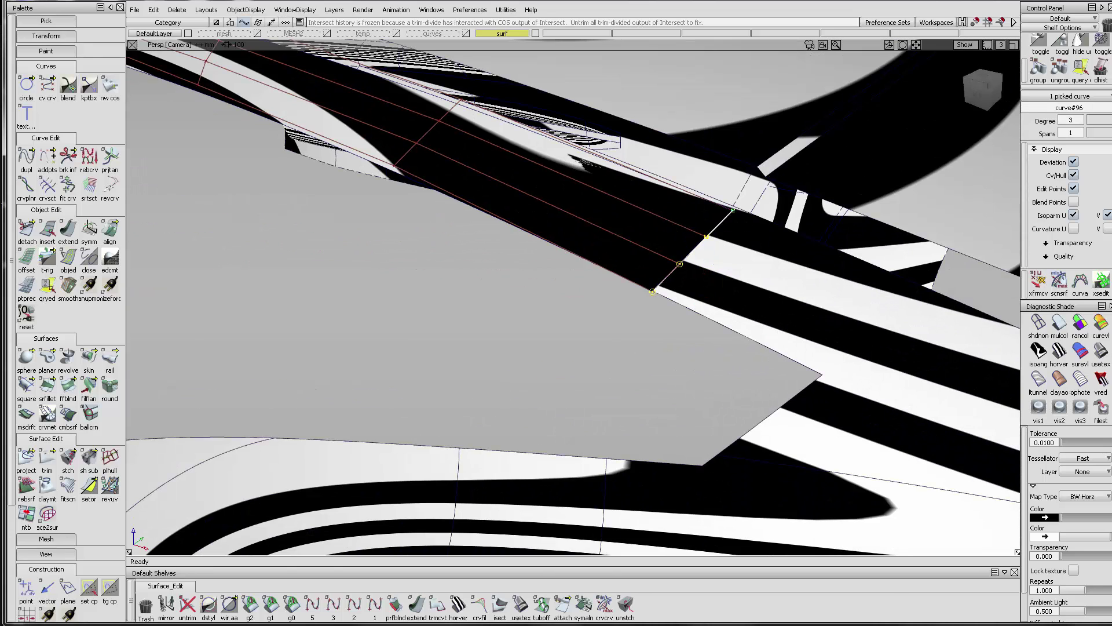
pyautogui.press('Delete')
# - Turn off diagnostic shading and set the rear strip surface's U degree to 3
pyautogui.click(1037, 325)
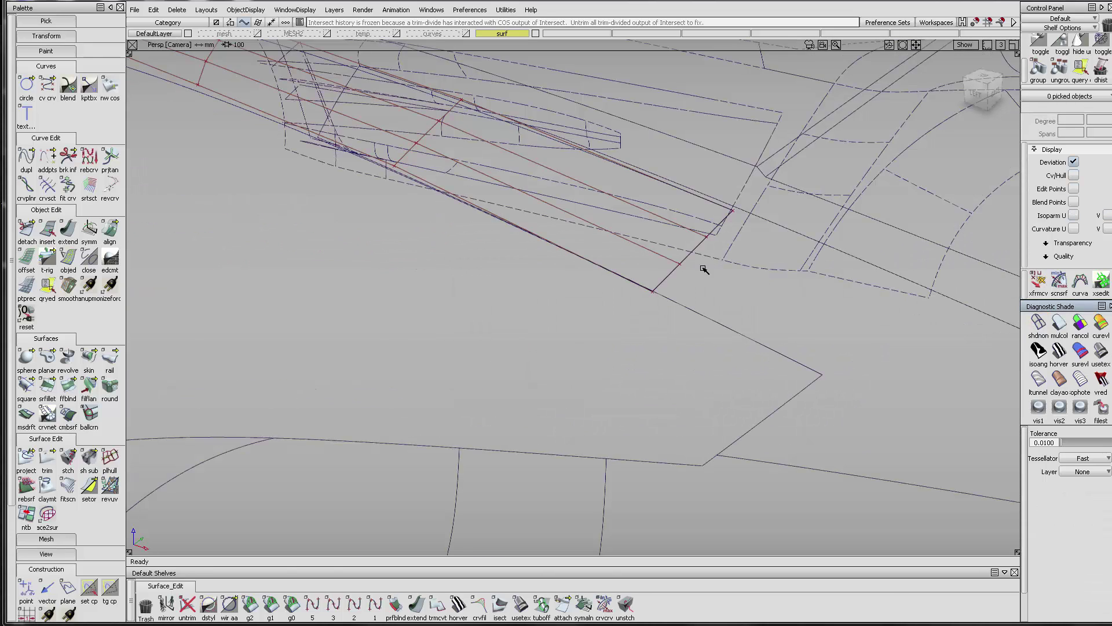
pyautogui.keyDown('alt'); pyautogui.keyDown('shift'); pyautogui.moveTo(704, 269); pyautogui.dragTo(718, 300); pyautogui.keyUp('shift'); pyautogui.keyUp('alt')
pyautogui.keyDown('alt'); pyautogui.keyDown('shift'); pyautogui.moveTo(718, 301); pyautogui.dragTo(728, 340, button='right'); pyautogui.keyUp('shift'); pyautogui.keyUp('alt')
pyautogui.keyDown('alt'); pyautogui.keyDown('shift'); pyautogui.moveTo(728, 339); pyautogui.dragTo(716, 294); pyautogui.keyUp('shift'); pyautogui.keyUp('alt')
pyautogui.keyDown('ctrl'); pyautogui.keyDown('shift'); pyautogui.moveTo(459, 149); pyautogui.dragTo(391, 183); pyautogui.keyUp('shift'); pyautogui.keyUp('ctrl')
pyautogui.click(433, 195)
pyautogui.keyDown('alt'); pyautogui.keyDown('shift'); pyautogui.moveTo(435, 196); pyautogui.dragTo(448, 232, button='right'); pyautogui.keyUp('shift'); pyautogui.keyUp('alt')
pyautogui.keyDown('alt'); pyautogui.keyDown('shift'); pyautogui.moveTo(447, 232); pyautogui.dragTo(463, 215); pyautogui.keyUp('shift'); pyautogui.keyUp('alt')
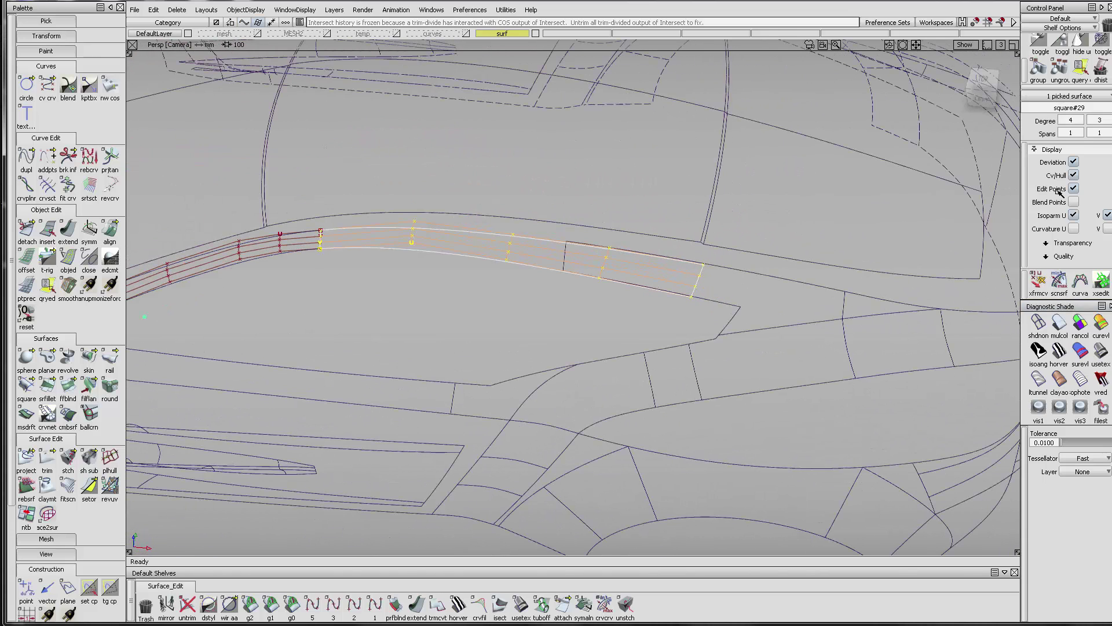
pyautogui.click(1081, 120)
pyautogui.click(1076, 187)
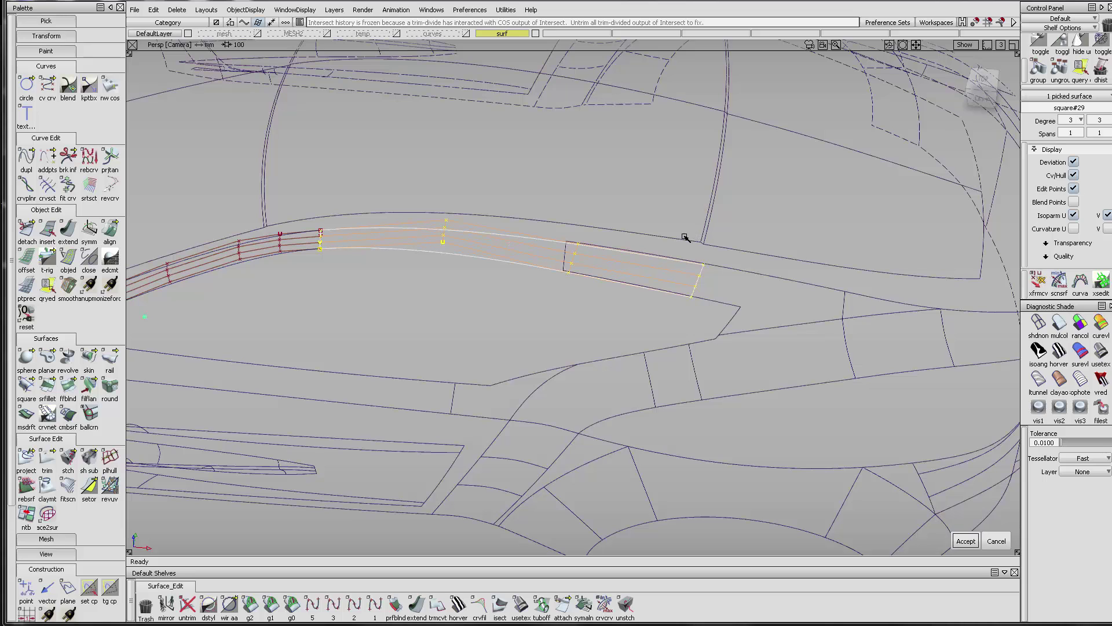
pyautogui.keyDown('ctrl'); pyautogui.keyDown('shift'); pyautogui.moveTo(690, 317); pyautogui.dragTo(690, 274); pyautogui.keyUp('shift'); pyautogui.keyUp('ctrl')
# - Trim the body surface behind the strip with the strip's rear edge, projecting along Y and keeping the rearward portion
pyautogui.keyDown('alt'); pyautogui.keyDown('shift'); pyautogui.click(694, 263); pyautogui.keyUp('shift'); pyautogui.keyUp('alt')
pyautogui.keyDown('alt'); pyautogui.keyDown('shift'); pyautogui.moveTo(694, 262); pyautogui.dragTo(697, 254, button='right'); pyautogui.keyUp('shift'); pyautogui.keyUp('alt')
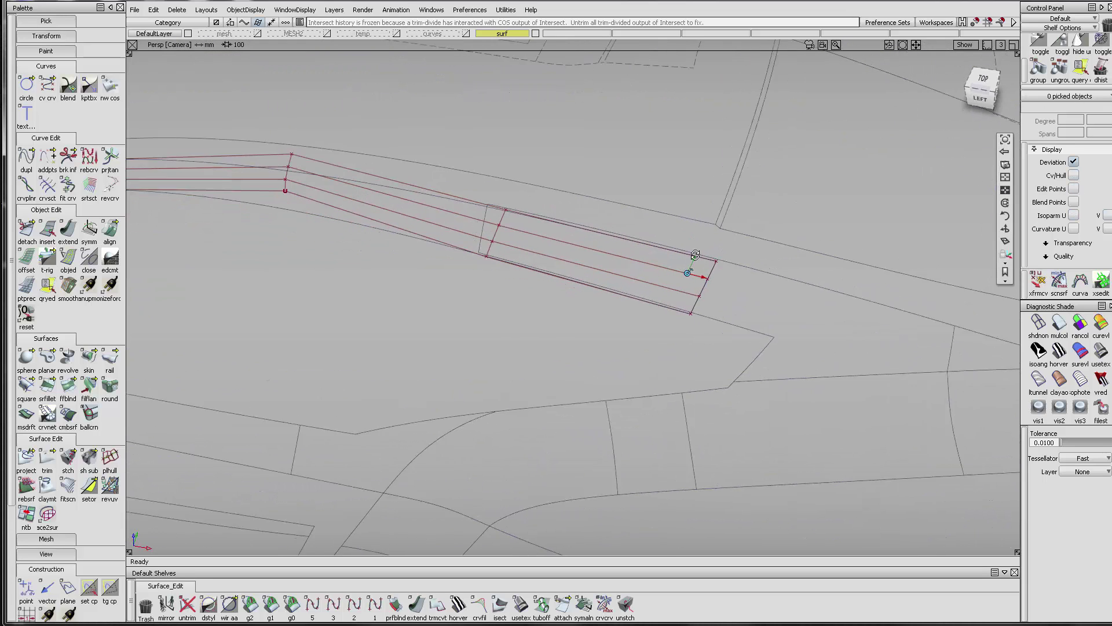
pyautogui.keyDown('alt'); pyautogui.keyDown('shift'); pyautogui.moveTo(697, 255); pyautogui.dragTo(707, 261); pyautogui.keyUp('shift'); pyautogui.keyUp('alt')
pyautogui.click(50, 461)
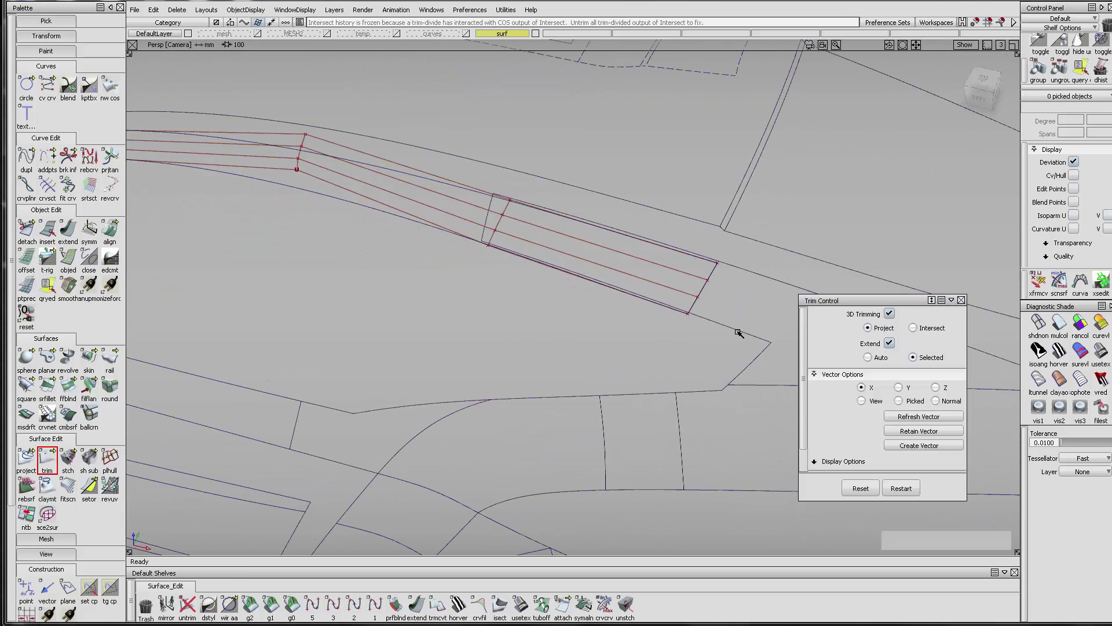
pyautogui.click(707, 286)
pyautogui.click(899, 387)
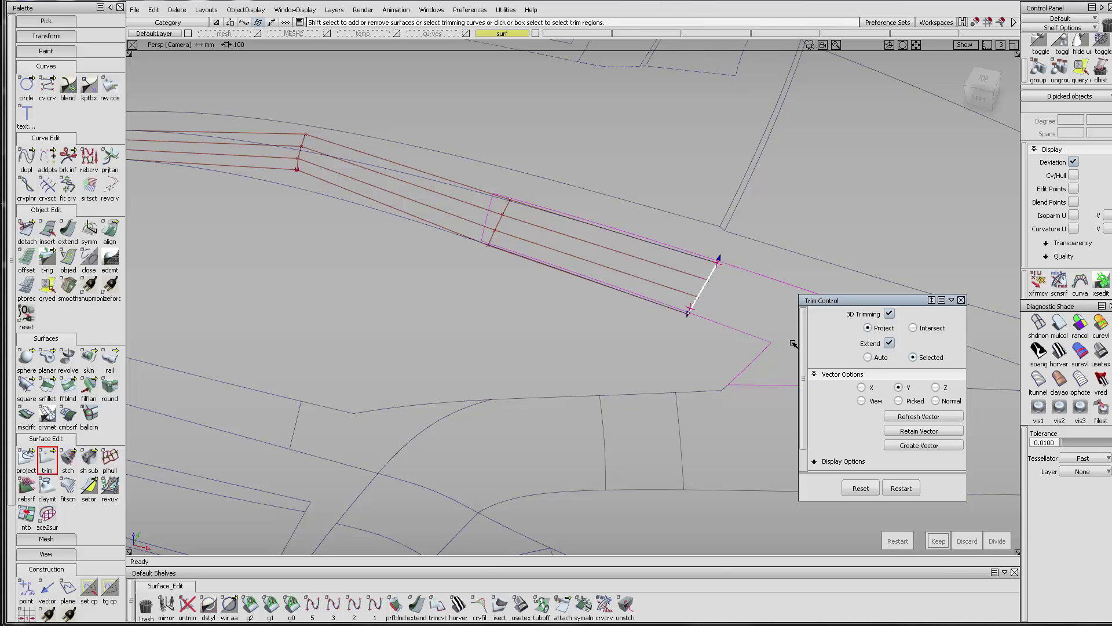
pyautogui.click(719, 262)
pyautogui.press('Return')
pyautogui.click(688, 314)
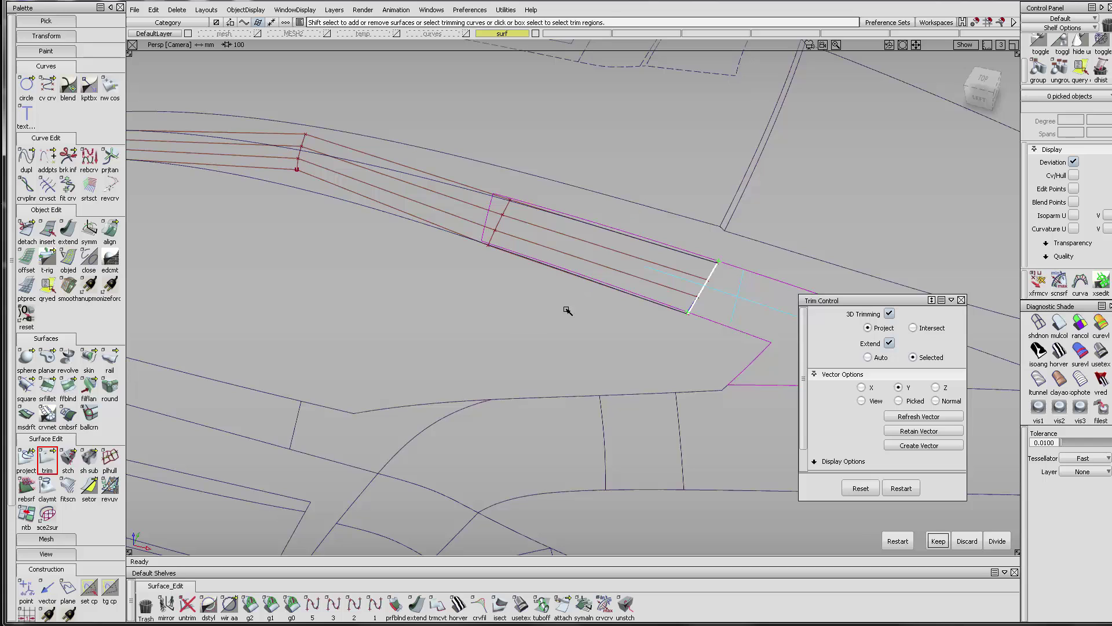
pyautogui.press('space')
# - Align the rear strip surface's end edge to the trimmed body surface with G2 continuity
pyautogui.click(110, 230)
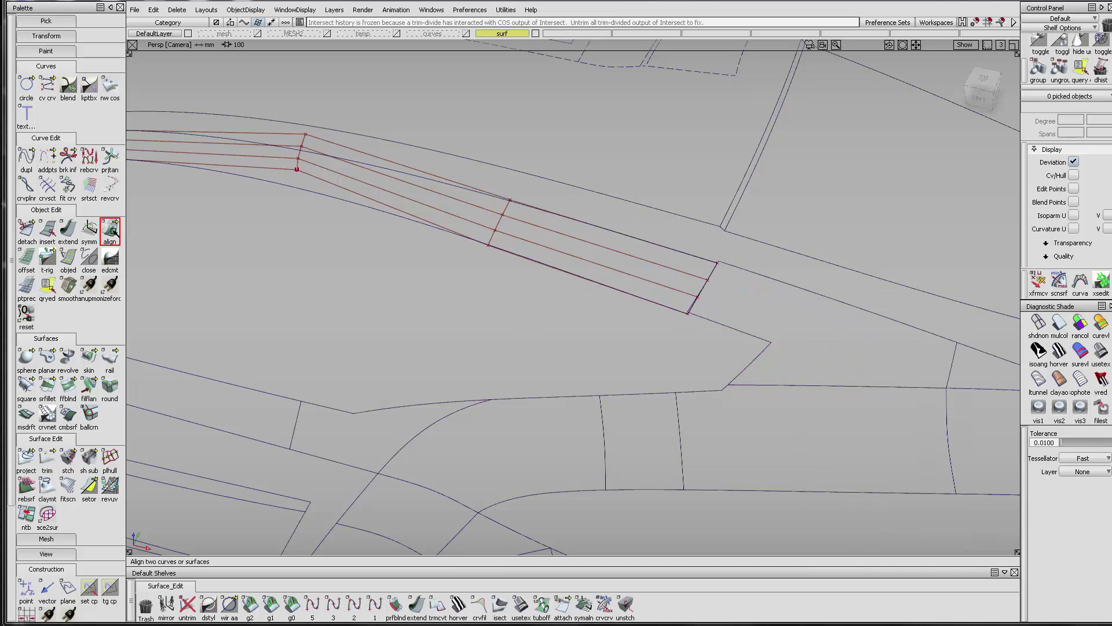
pyautogui.click(707, 284)
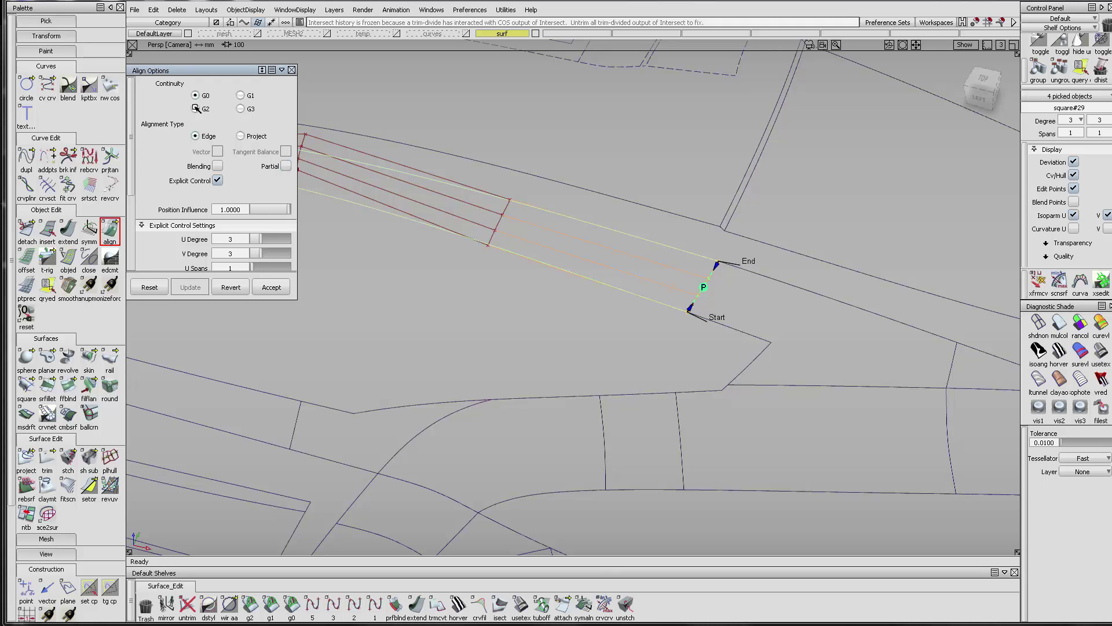
pyautogui.click(196, 109)
pyautogui.keyDown('alt'); pyautogui.keyDown('shift'); pyautogui.moveTo(633, 254); pyautogui.dragTo(745, 257, button='middle'); pyautogui.keyUp('shift'); pyautogui.keyUp('alt')
pyautogui.click(867, 275)
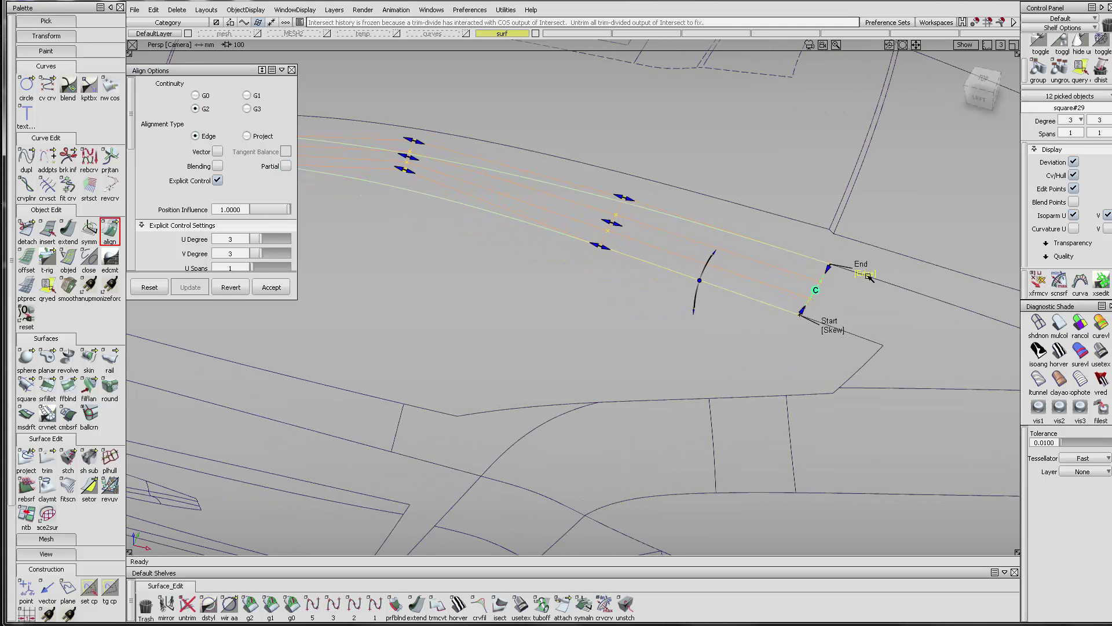
pyautogui.keyDown('alt'); pyautogui.keyDown('shift'); pyautogui.moveTo(656, 252); pyautogui.dragTo(614, 249, button='right'); pyautogui.keyUp('shift'); pyautogui.keyUp('alt')
pyautogui.keyDown('alt'); pyautogui.keyDown('shift'); pyautogui.moveTo(666, 250); pyautogui.dragTo(764, 233); pyautogui.keyUp('shift'); pyautogui.keyUp('alt')
pyautogui.keyDown('ctrl'); pyautogui.keyDown('shift'); pyautogui.moveTo(447, 250); pyautogui.dragTo(325, 41); pyautogui.keyUp('shift'); pyautogui.keyUp('ctrl')
# - Show the MESH2 layer, check the aligned rear surface against the mesh in multi-color shading, and close the alignment options
pyautogui.click(326, 34)
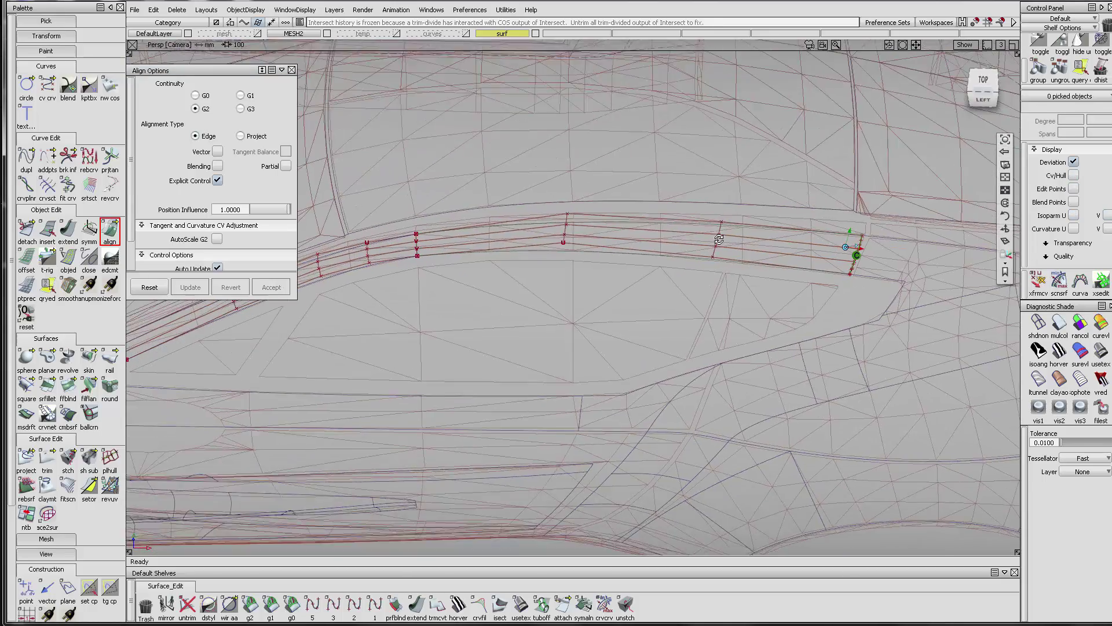
pyautogui.keyDown('alt'); pyautogui.keyDown('shift'); pyautogui.click(559, 249); pyautogui.keyUp('shift'); pyautogui.keyUp('alt')
pyautogui.keyDown('alt'); pyautogui.keyDown('shift'); pyautogui.moveTo(560, 250); pyautogui.dragTo(632, 254, button='right'); pyautogui.keyUp('shift'); pyautogui.keyUp('alt')
pyautogui.moveTo(632, 255)
pyautogui.keyDown('alt'); pyautogui.keyDown('shift'); pyautogui.mouseDown()
pyautogui.moveTo(635, 336)
pyautogui.moveTo(621, 314)
pyautogui.moveTo(627, 275)
pyautogui.mouseUp(); pyautogui.keyUp('shift'); pyautogui.keyUp('alt')
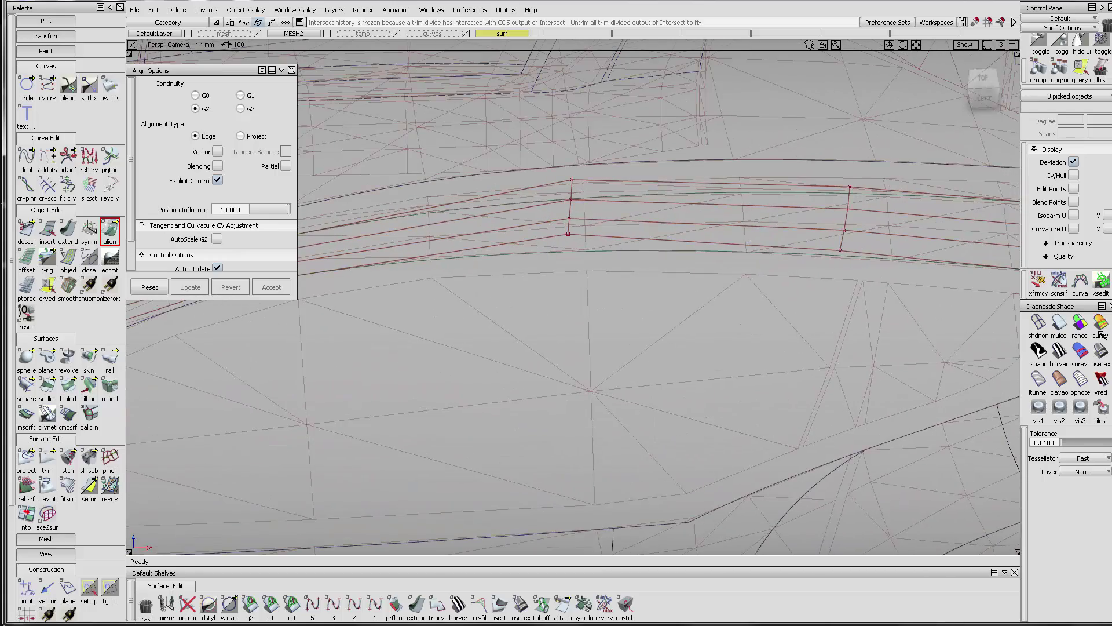
pyautogui.click(1059, 322)
pyautogui.moveTo(702, 203)
pyautogui.keyDown('alt'); pyautogui.keyDown('shift'); pyautogui.mouseDown()
pyautogui.moveTo(675, 276)
pyautogui.moveTo(599, 266)
pyautogui.moveTo(450, 280)
pyautogui.moveTo(626, 281)
pyautogui.mouseUp(); pyautogui.keyUp('shift'); pyautogui.keyUp('alt')
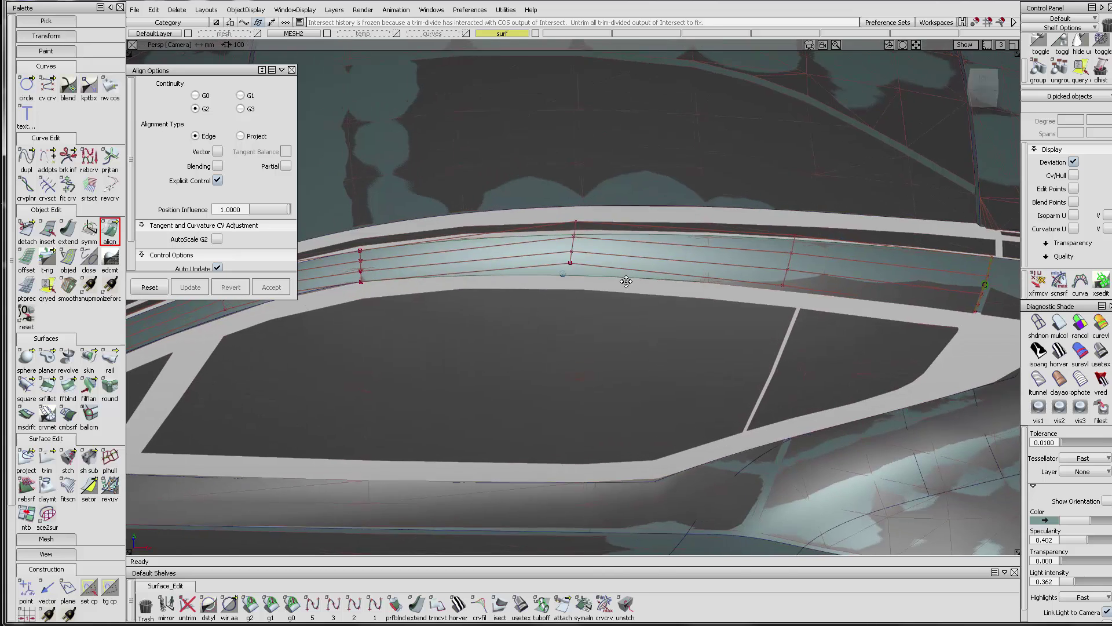
pyautogui.keyDown('alt'); pyautogui.keyDown('shift'); pyautogui.moveTo(626, 281); pyautogui.dragTo(698, 288, button='middle'); pyautogui.keyUp('shift'); pyautogui.keyUp('alt')
pyautogui.click(291, 70)
pyautogui.keyDown('alt'); pyautogui.keyDown('shift'); pyautogui.moveTo(597, 241); pyautogui.dragTo(629, 247, button='middle'); pyautogui.keyUp('shift'); pyautogui.keyUp('alt')
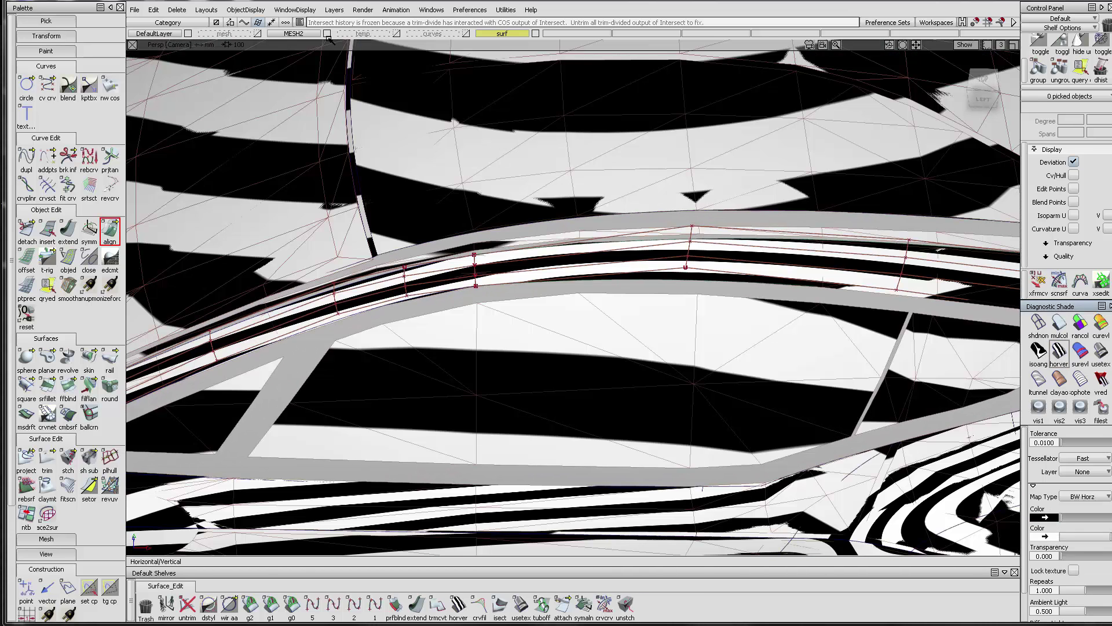
# - Hide the MESH2 layer and check G1 continuity and zebra highlights at the joint between the front and rear strip surfaces
pyautogui.click(328, 35)
pyautogui.keyDown('alt'); pyautogui.keyDown('shift'); pyautogui.moveTo(586, 224); pyautogui.dragTo(596, 249); pyautogui.keyUp('shift'); pyautogui.keyUp('alt')
pyautogui.keyDown('alt'); pyautogui.keyDown('shift'); pyautogui.moveTo(596, 248); pyautogui.dragTo(540, 243, button='right'); pyautogui.keyUp('shift'); pyautogui.keyUp('alt')
pyautogui.keyDown('alt'); pyautogui.keyDown('shift'); pyautogui.moveTo(540, 243); pyautogui.dragTo(553, 198); pyautogui.keyUp('shift'); pyautogui.keyUp('alt')
pyautogui.keyDown('alt'); pyautogui.keyDown('shift'); pyautogui.moveTo(523, 294); pyautogui.dragTo(579, 278); pyautogui.keyUp('shift'); pyautogui.keyUp('alt')
pyautogui.click(271, 607)
pyautogui.click(601, 231)
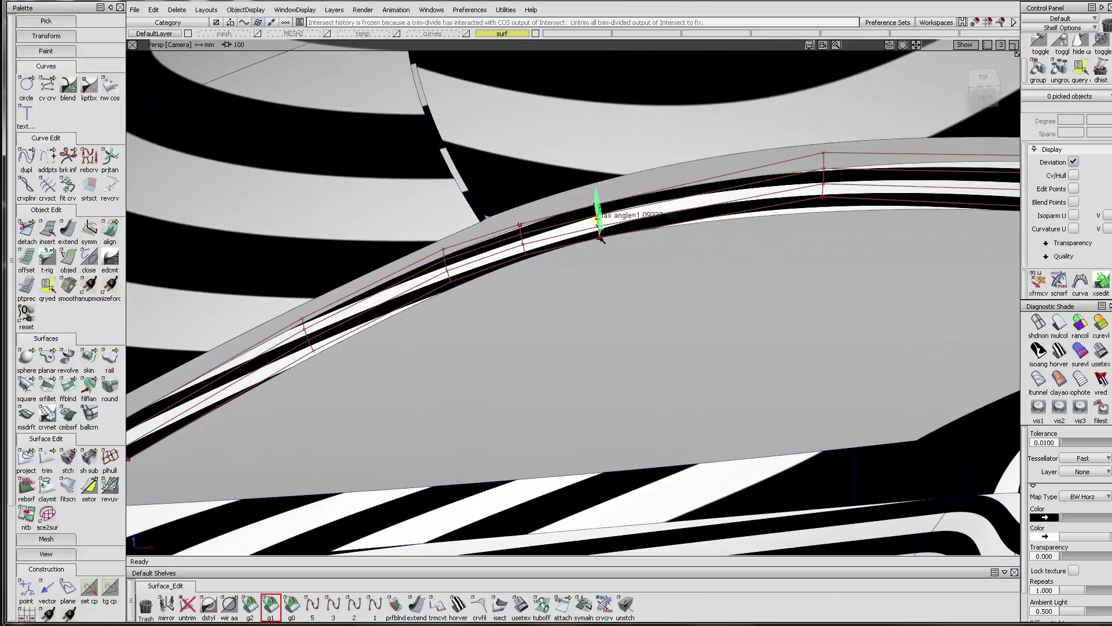
pyautogui.keyDown('alt'); pyautogui.keyDown('shift'); pyautogui.moveTo(608, 231); pyautogui.dragTo(791, 217); pyautogui.keyUp('shift'); pyautogui.keyUp('alt')
pyautogui.keyDown('alt'); pyautogui.keyDown('shift'); pyautogui.moveTo(790, 216); pyautogui.dragTo(803, 215, button='right'); pyautogui.keyUp('shift'); pyautogui.keyUp('alt')
pyautogui.keyDown('alt'); pyautogui.keyDown('shift'); pyautogui.moveTo(803, 214); pyautogui.dragTo(639, 280); pyautogui.keyUp('shift'); pyautogui.keyUp('alt')
pyautogui.keyDown('alt'); pyautogui.keyDown('shift'); pyautogui.moveTo(639, 281); pyautogui.dragTo(614, 295, button='right'); pyautogui.keyUp('shift'); pyautogui.keyUp('alt')
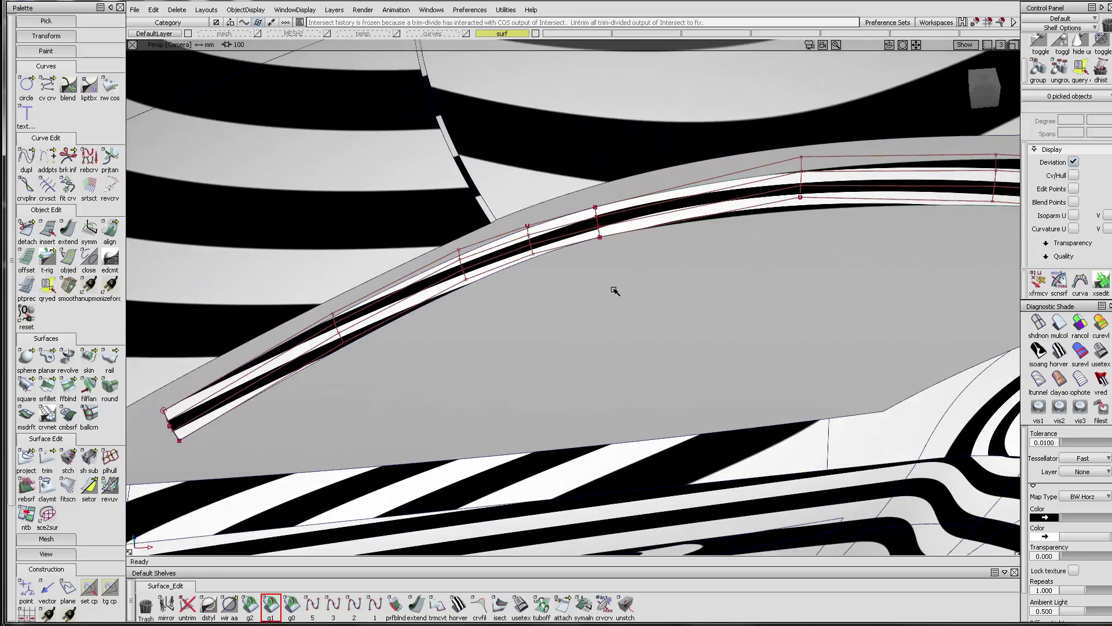
pyautogui.keyDown('alt'); pyautogui.keyDown('shift'); pyautogui.moveTo(608, 257); pyautogui.dragTo(636, 268); pyautogui.keyUp('shift'); pyautogui.keyUp('alt')
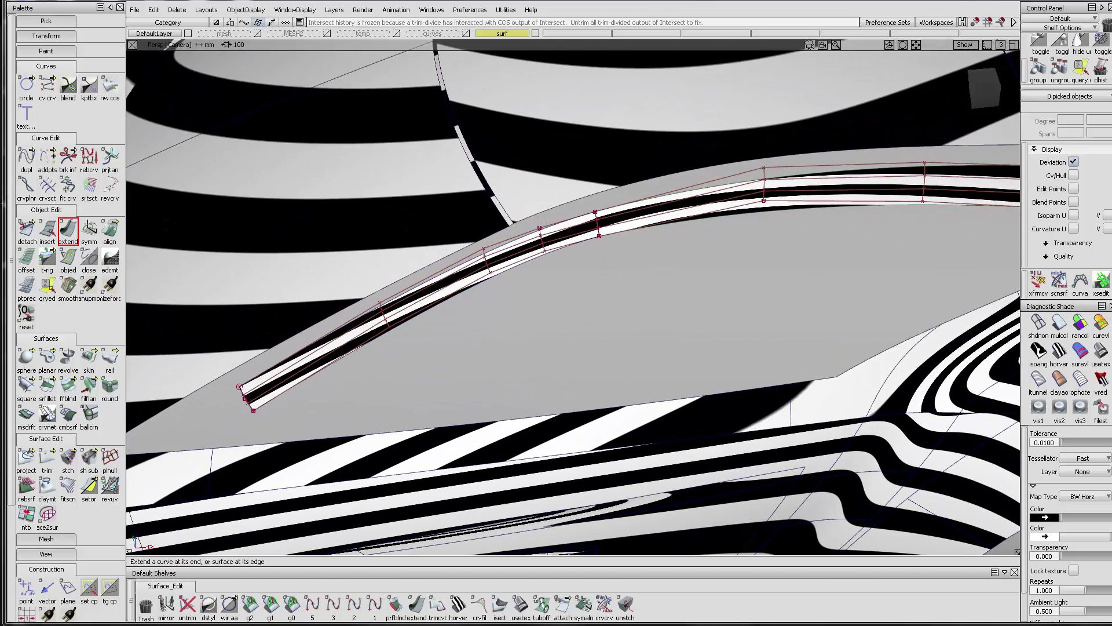
# - Shorten the front and rear strip surfaces at their joint with Extend, leaving an open gap between them
pyautogui.click(68, 230)
pyautogui.click(611, 246)
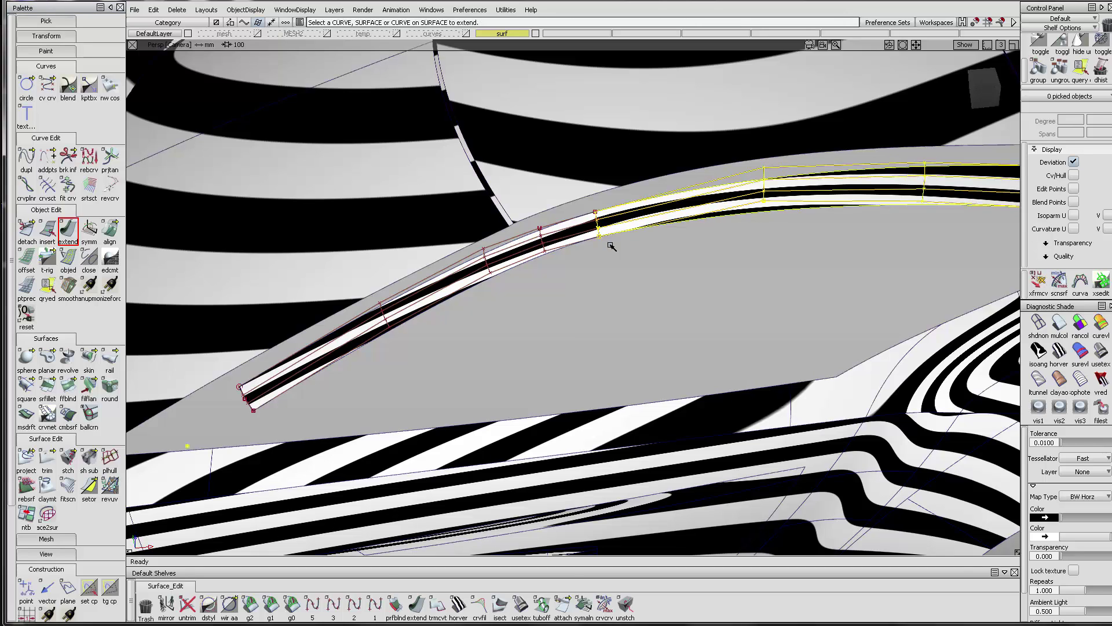
pyautogui.press('Return')
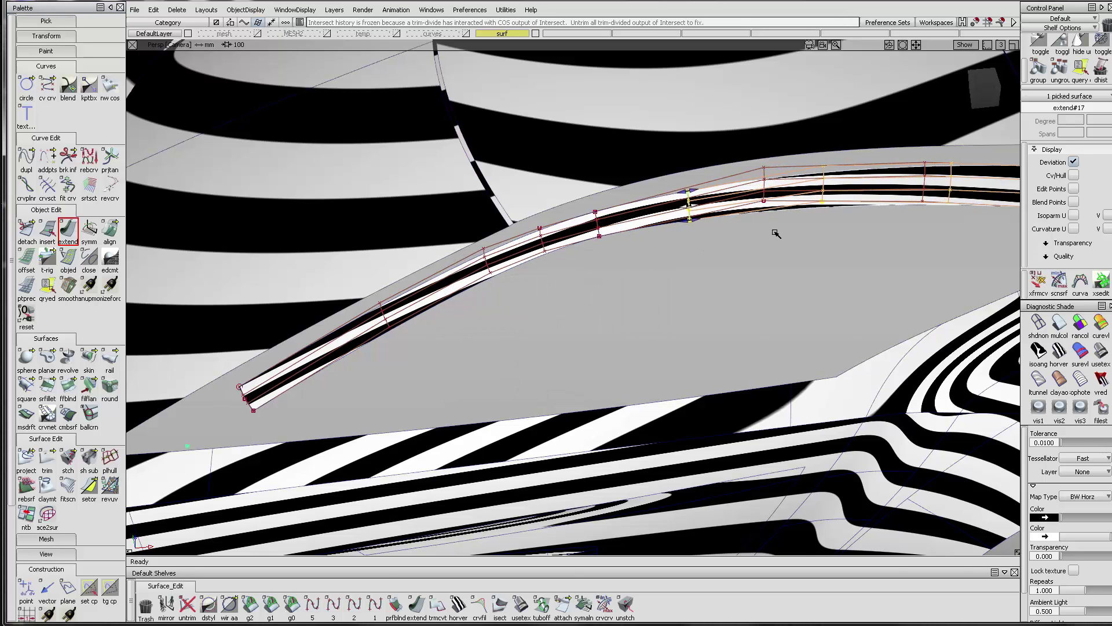
pyautogui.hotkey('ctrl', 'z')
pyautogui.click(598, 227)
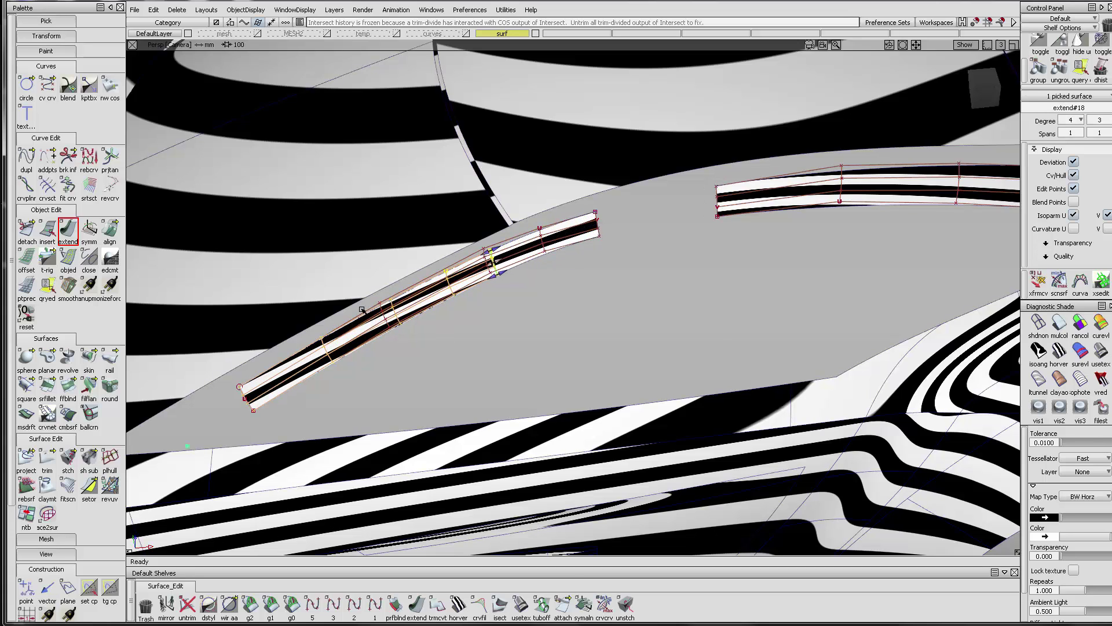
pyautogui.hotkey('ctrl', 'z')
pyautogui.hotkey('ctrl', 'z')
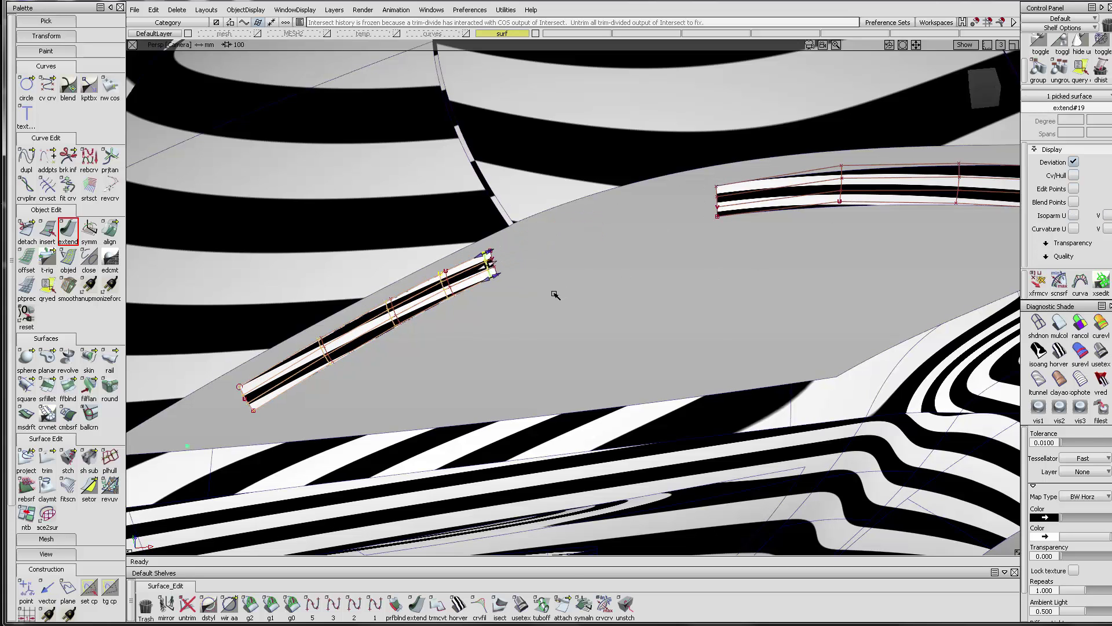
pyautogui.hotkey('ctrl', 'z')
pyautogui.keyDown('ctrl'); pyautogui.keyDown('shift'); pyautogui.moveTo(541, 325); pyautogui.dragTo(524, 205); pyautogui.keyUp('shift'); pyautogui.keyUp('ctrl')
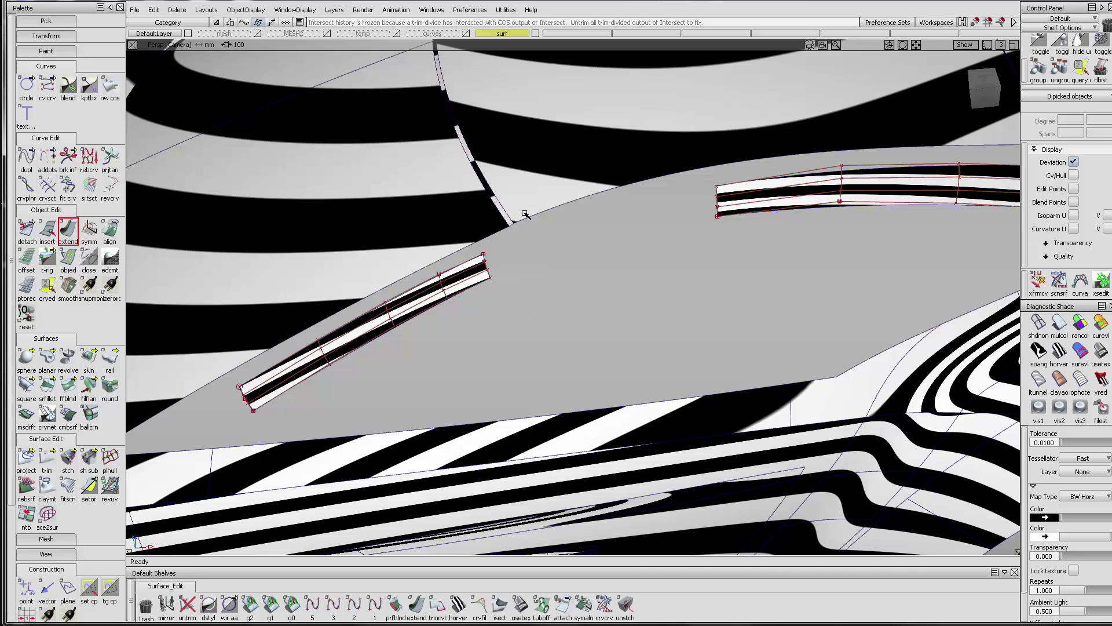
# - Bridge the gap between the front and rear strip surfaces with a Freeform Blend at G2 Curvature on both sides
pyautogui.click(68, 385)
pyautogui.click(920, 191)
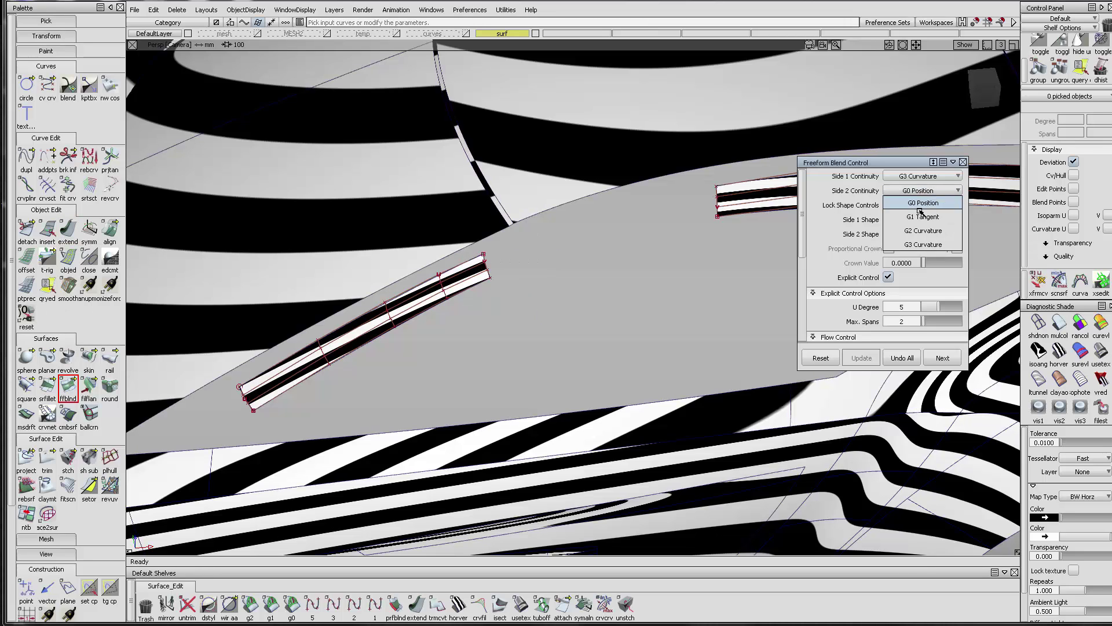
pyautogui.click(923, 229)
pyautogui.click(913, 177)
pyautogui.click(921, 215)
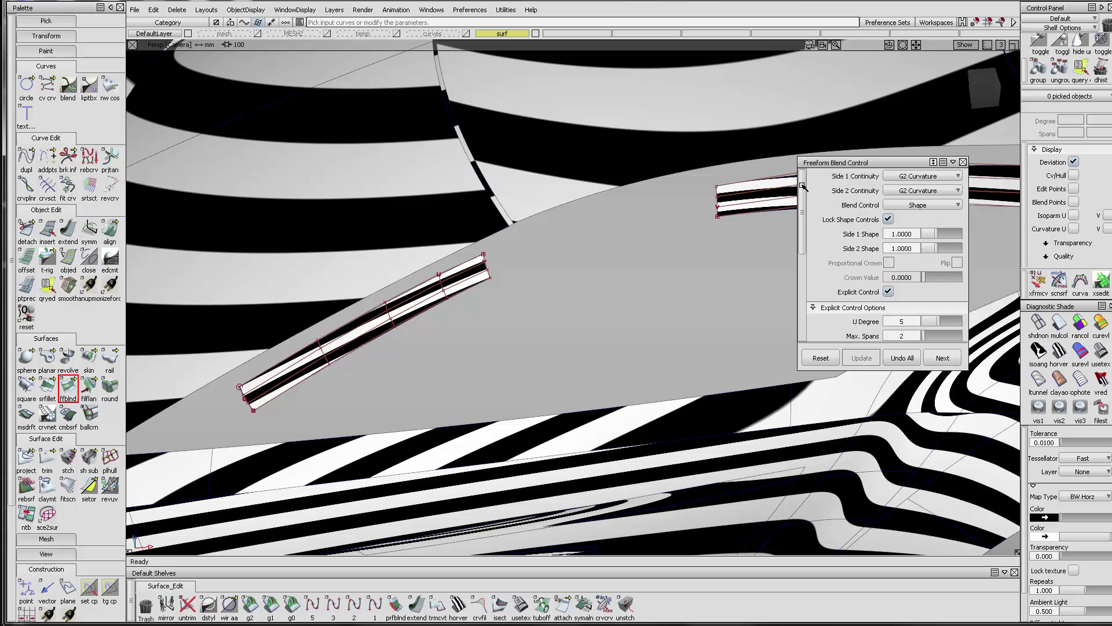
pyautogui.click(487, 273)
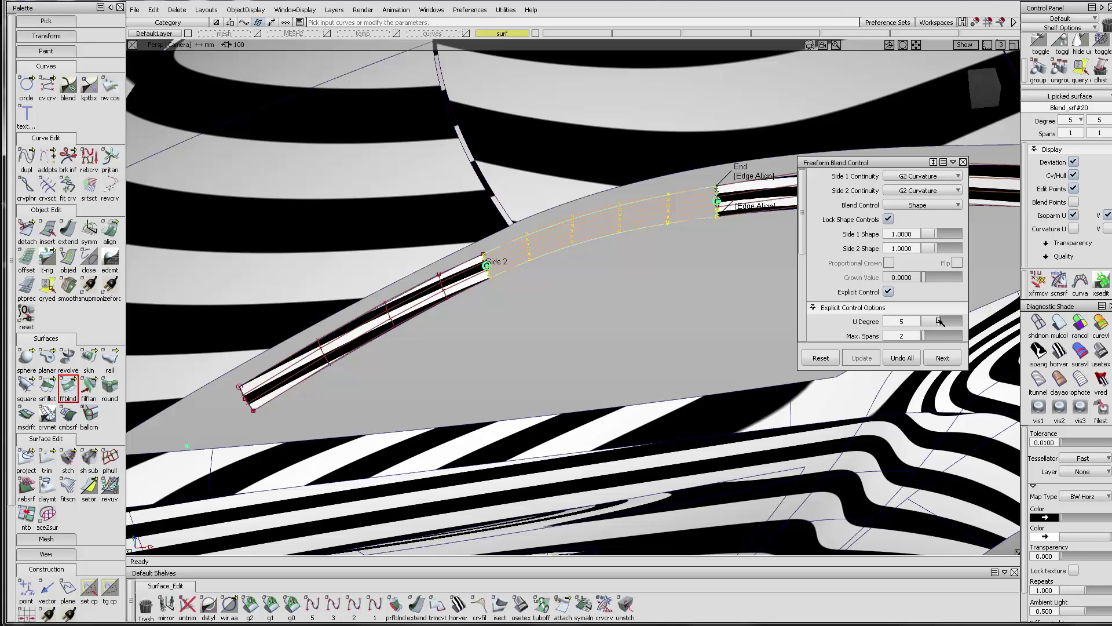
# - Set the blend to U degree 3 with 1 maximum span, turn off Explicit Control, and delete the locators
pyautogui.moveTo(939, 321); pyautogui.dragTo(934, 322)
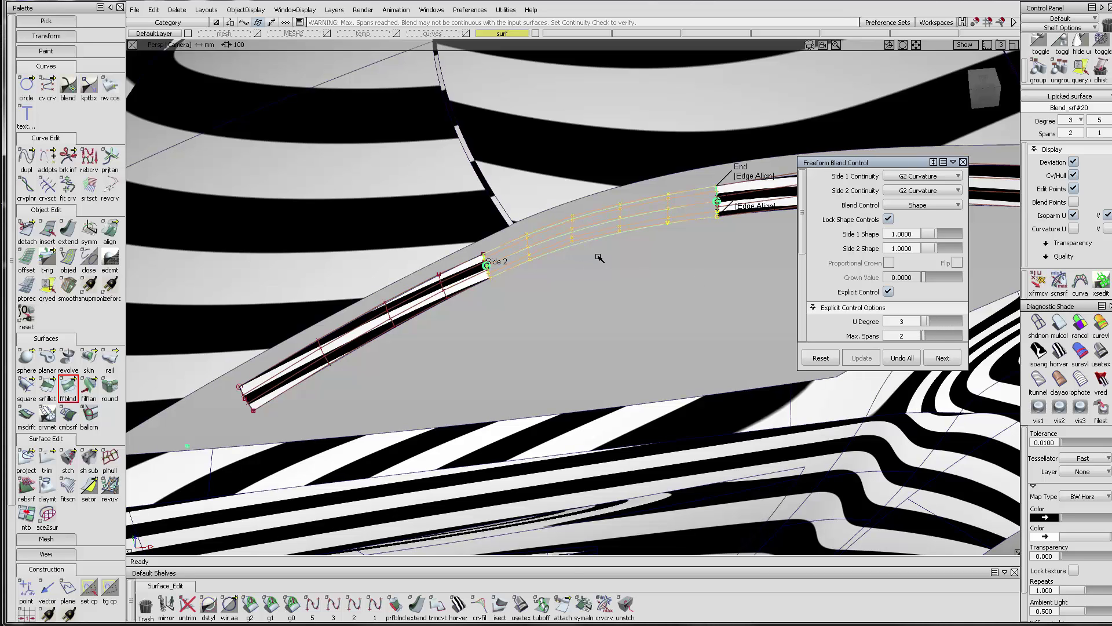
pyautogui.moveTo(922, 335); pyautogui.dragTo(913, 336)
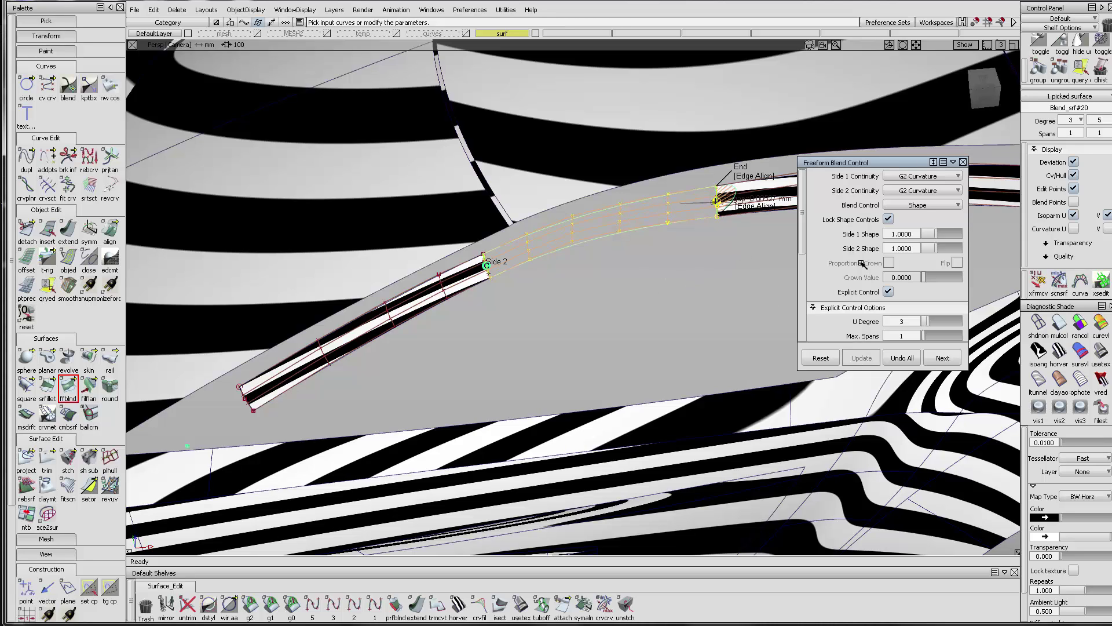
pyautogui.click(888, 291)
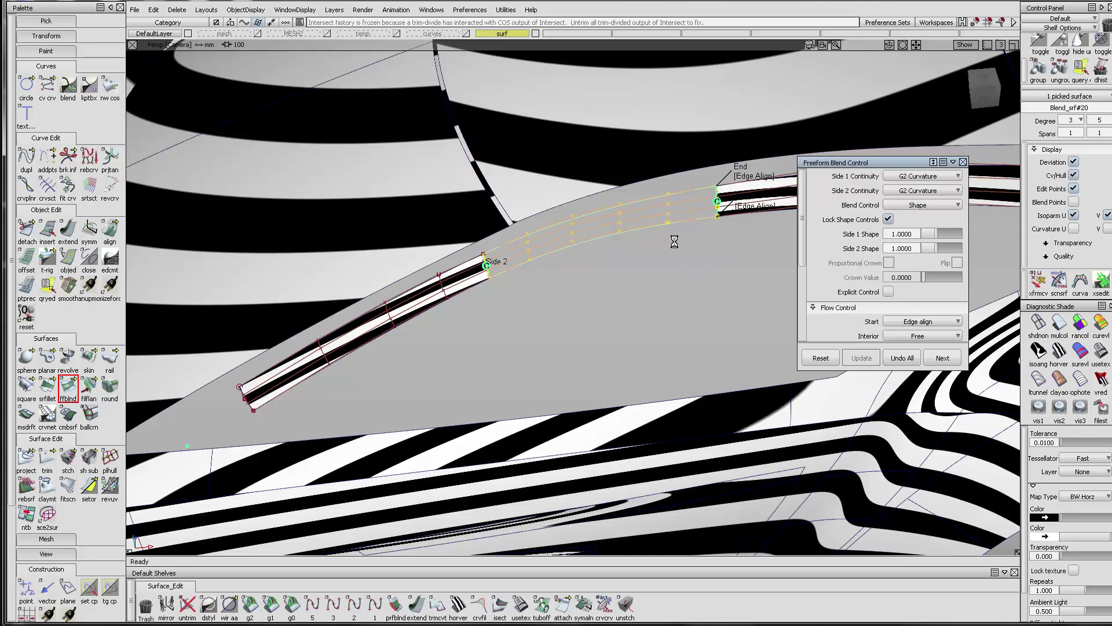
pyautogui.keyDown('ctrl'); pyautogui.keyDown('shift'); pyautogui.moveTo(712, 277); pyautogui.dragTo(607, 190); pyautogui.keyUp('shift'); pyautogui.keyUp('ctrl')
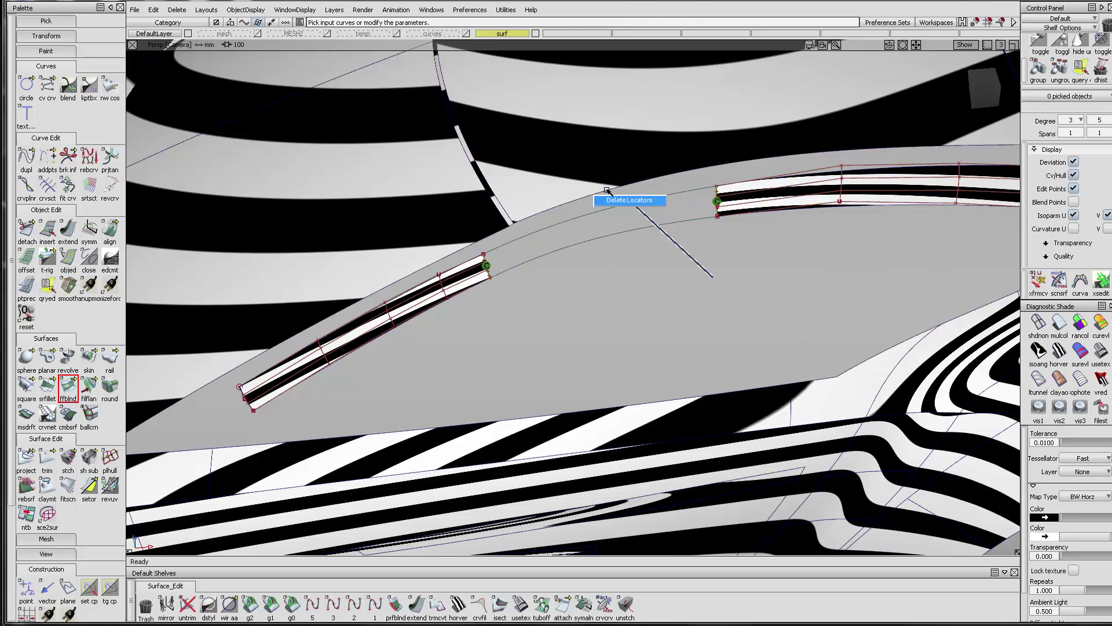
# - Replace the zebra shading with the Shade-Sky map and check the blended strip along the side window
pyautogui.click(1055, 349)
pyautogui.moveTo(750, 268)
pyautogui.keyDown('ctrl'); pyautogui.keyDown('shift'); pyautogui.mouseDown()
pyautogui.moveTo(649, 197)
pyautogui.moveTo(734, 282)
pyautogui.moveTo(698, 294)
pyautogui.moveTo(742, 255)
pyautogui.moveTo(790, 292)
pyautogui.moveTo(712, 258)
pyautogui.mouseUp(); pyautogui.keyUp('shift'); pyautogui.keyUp('ctrl')
pyautogui.click(524, 605)
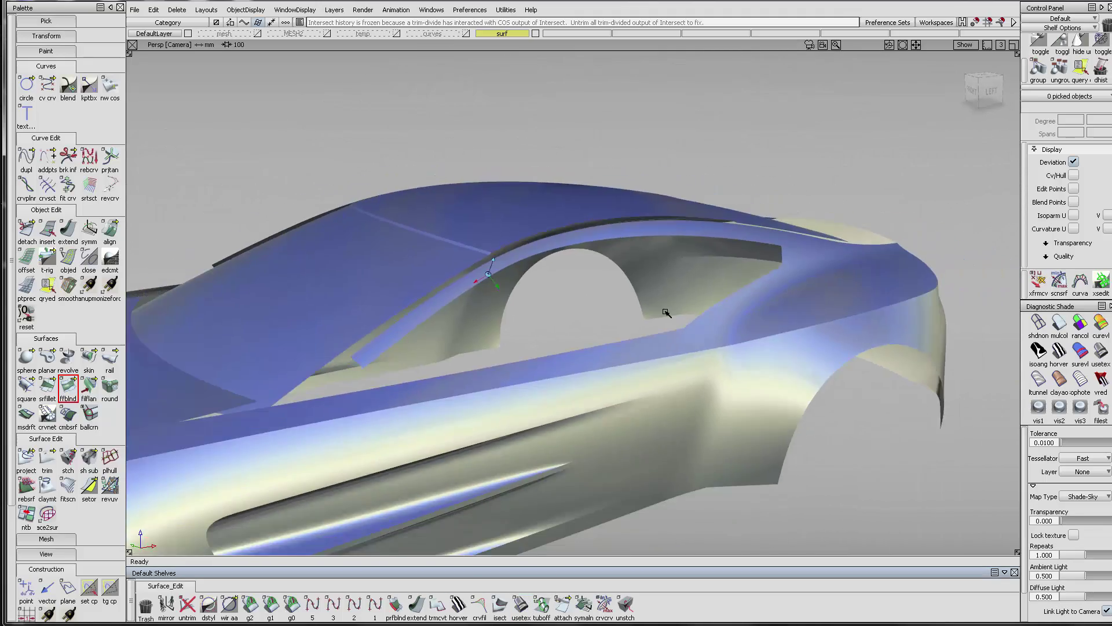
pyautogui.moveTo(666, 313)
pyautogui.keyDown('alt'); pyautogui.keyDown('shift'); pyautogui.mouseDown()
pyautogui.moveTo(586, 446)
pyautogui.moveTo(564, 371)
pyautogui.moveTo(551, 388)
pyautogui.moveTo(484, 290)
pyautogui.moveTo(625, 313)
pyautogui.moveTo(544, 228)
pyautogui.mouseUp(); pyautogui.keyUp('shift'); pyautogui.keyUp('alt')
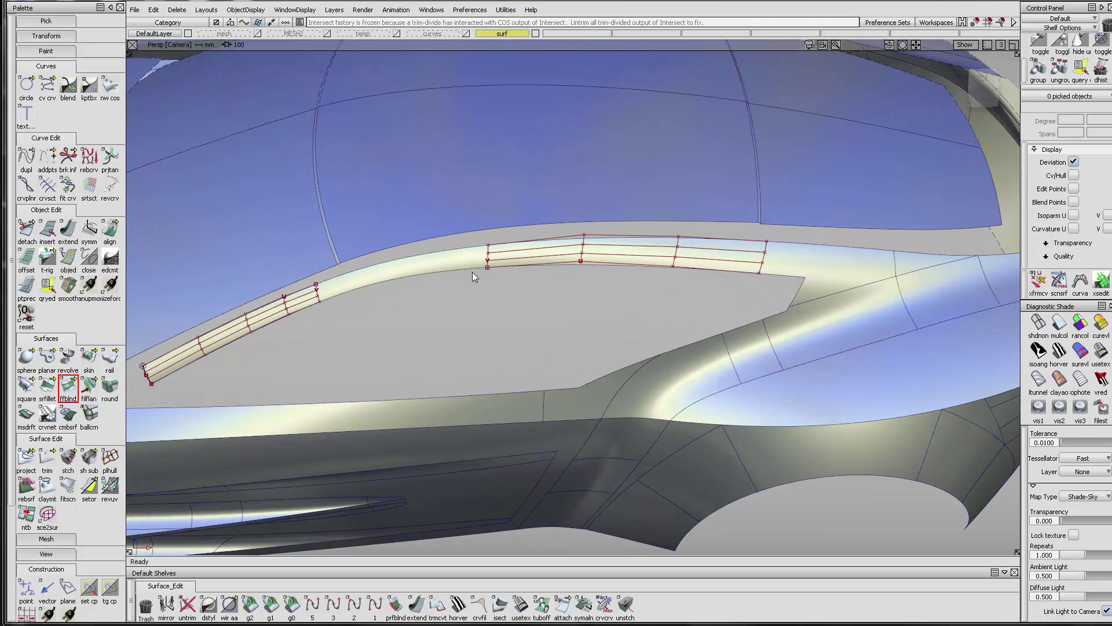
# - Hide the control points of the strip surfaces and assign the leftover curve at the strip's front end to the curves layer
pyautogui.keyDown('ctrl'); pyautogui.keyDown('shift'); pyautogui.moveTo(473, 274); pyautogui.dragTo(397, 221); pyautogui.keyUp('shift'); pyautogui.keyUp('ctrl')
pyautogui.keyDown('ctrl'); pyautogui.keyDown('shift'); pyautogui.moveTo(338, 262); pyautogui.dragTo(346, 200); pyautogui.keyUp('shift'); pyautogui.keyUp('ctrl')
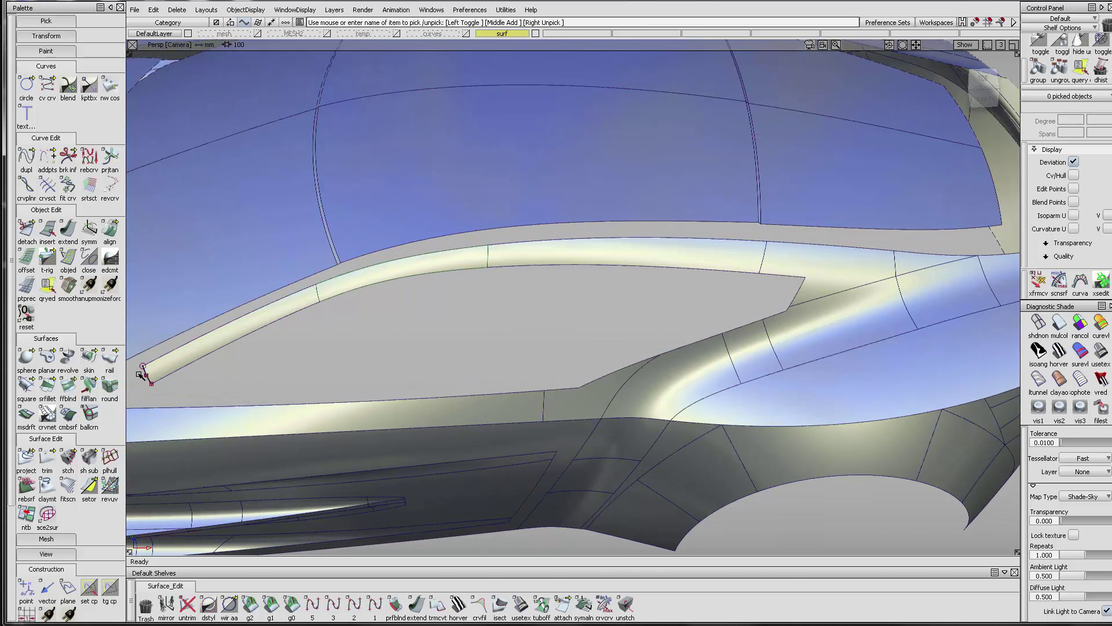
pyautogui.keyDown('ctrl'); pyautogui.keyDown('shift'); pyautogui.moveTo(447, 45); pyautogui.dragTo(453, 149); pyautogui.keyUp('shift'); pyautogui.keyUp('ctrl')
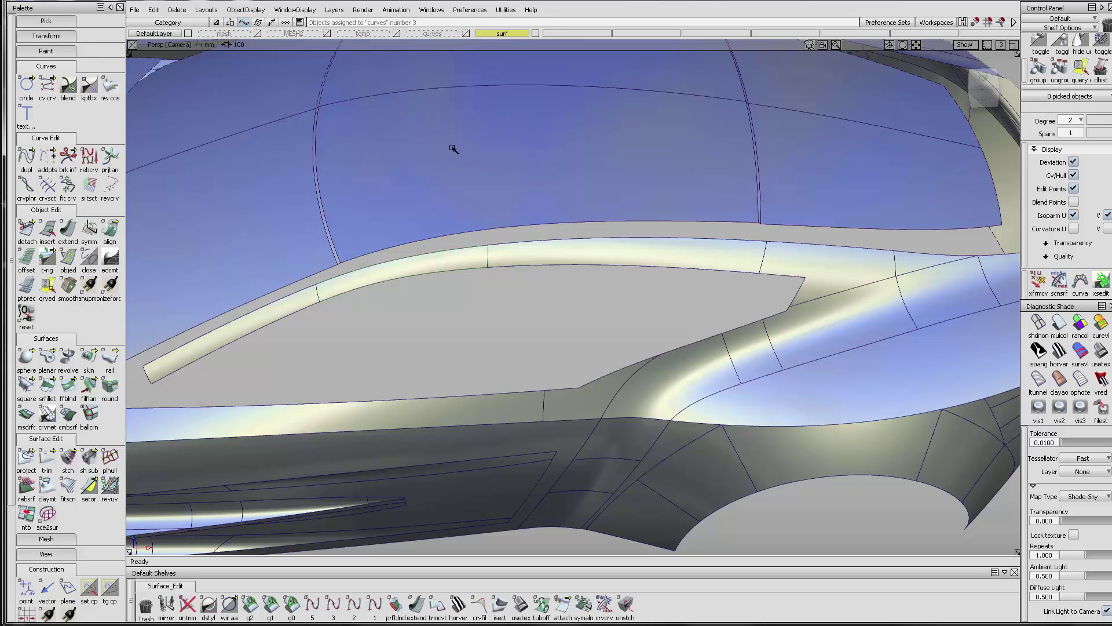
# - Delete the construction history of the strip surfaces and neighbouring body surfaces, and clear the selection
pyautogui.moveTo(180, 378); pyautogui.dragTo(151, 391)
pyautogui.click(1101, 71)
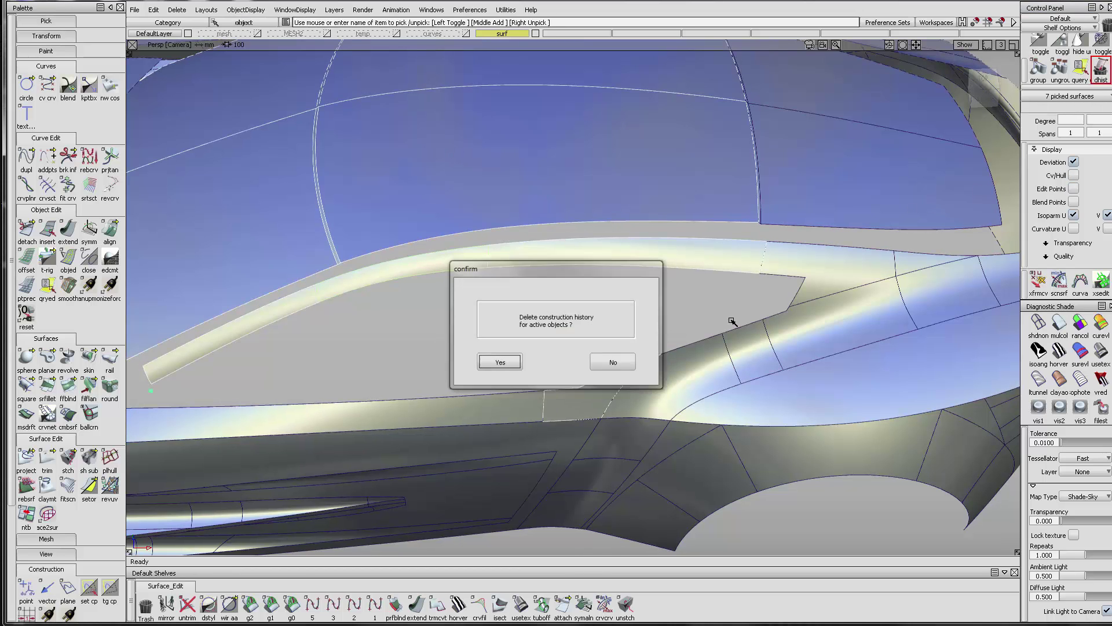
pyautogui.press('Return')
pyautogui.keyDown('ctrl'); pyautogui.keyDown('shift'); pyautogui.moveTo(678, 369); pyautogui.dragTo(707, 279); pyautogui.keyUp('shift'); pyautogui.keyUp('ctrl')
# - Show the MESH2 layer and compare the strip's rear end and the window corner with the mesh from several angles
pyautogui.keyDown('alt'); pyautogui.keyDown('shift'); pyautogui.moveTo(691, 279); pyautogui.dragTo(629, 249, button='right'); pyautogui.keyUp('shift'); pyautogui.keyUp('alt')
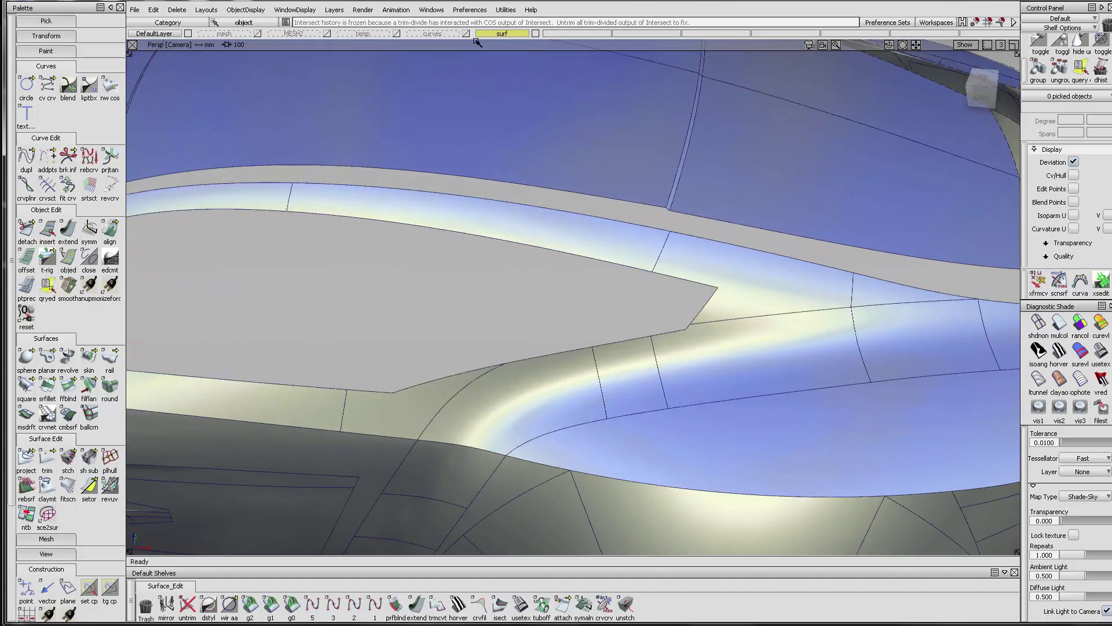
pyautogui.click(328, 33)
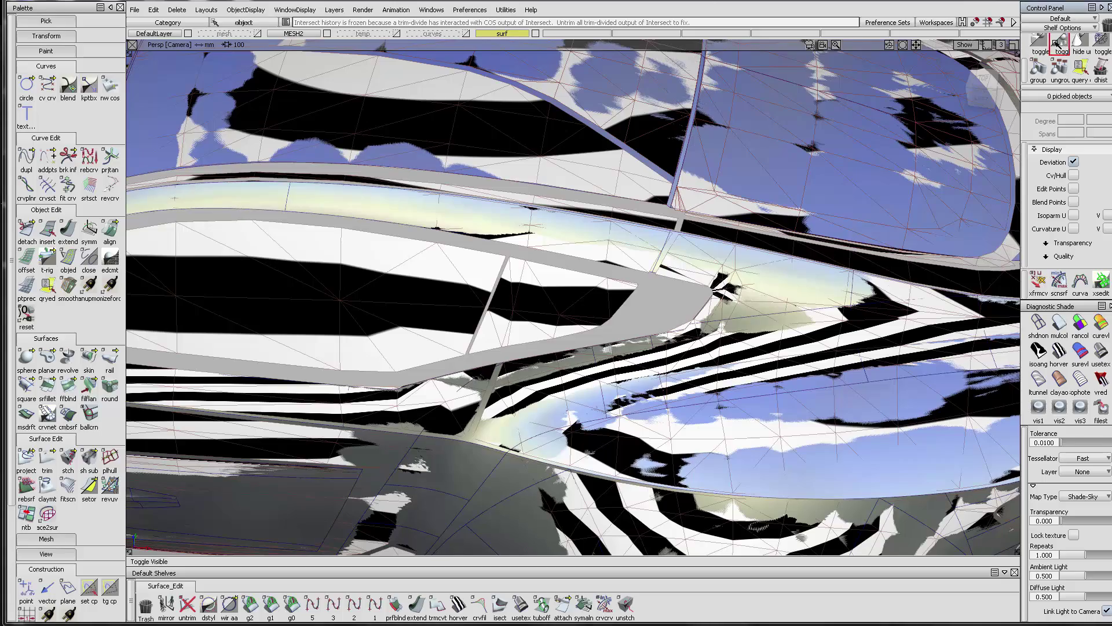
pyautogui.keyDown('alt'); pyautogui.keyDown('shift'); pyautogui.moveTo(704, 289); pyautogui.dragTo(637, 267, button='right'); pyautogui.keyUp('shift'); pyautogui.keyUp('alt')
pyautogui.keyDown('alt'); pyautogui.keyDown('shift'); pyautogui.moveTo(637, 266); pyautogui.dragTo(761, 287); pyautogui.keyUp('shift'); pyautogui.keyUp('alt')
pyautogui.keyDown('alt'); pyautogui.keyDown('shift'); pyautogui.moveTo(761, 287); pyautogui.dragTo(568, 255, button='right'); pyautogui.keyUp('shift'); pyautogui.keyUp('alt')
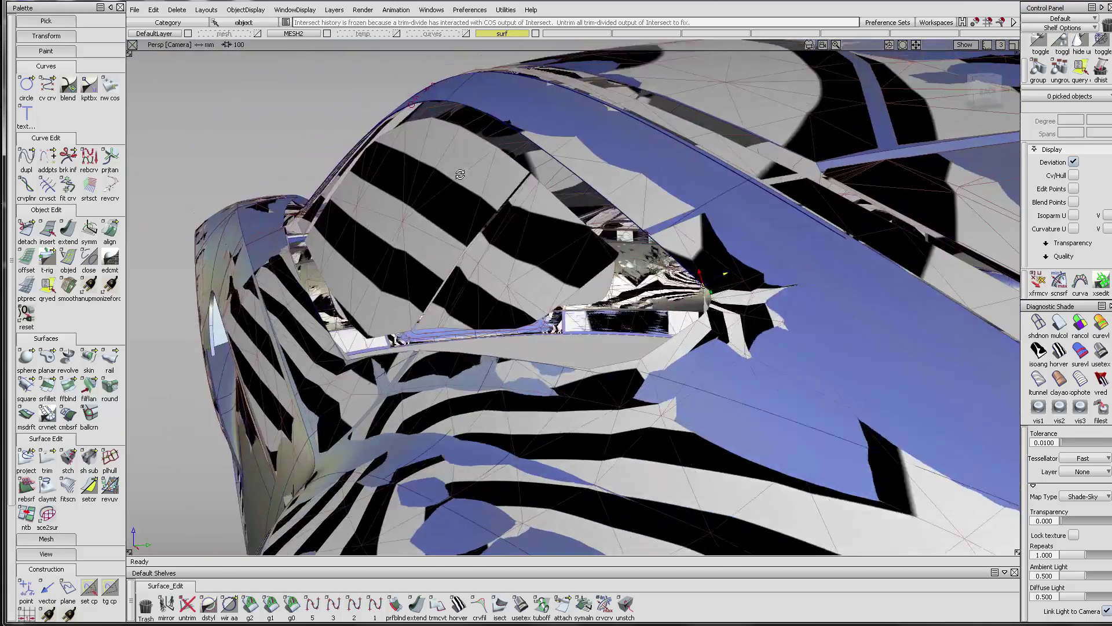
pyautogui.keyDown('alt'); pyautogui.keyDown('shift'); pyautogui.moveTo(568, 255); pyautogui.dragTo(434, 157); pyautogui.keyUp('shift'); pyautogui.keyUp('alt')
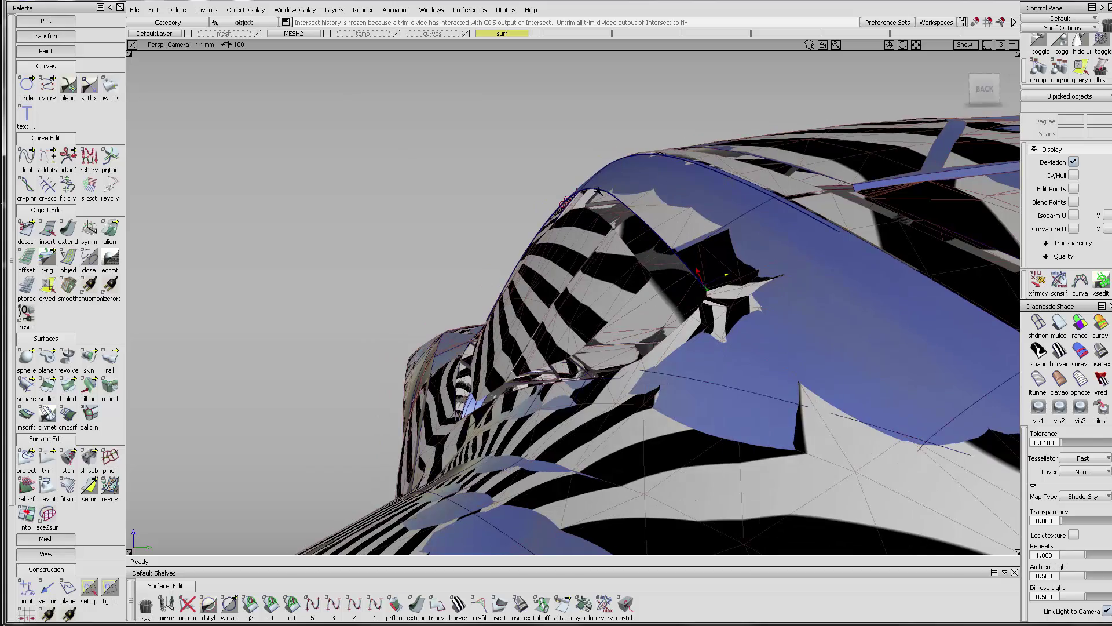
pyautogui.keyDown('alt'); pyautogui.keyDown('shift'); pyautogui.moveTo(700, 232); pyautogui.dragTo(826, 313); pyautogui.keyUp('shift'); pyautogui.keyUp('alt')
pyautogui.keyDown('alt'); pyautogui.keyDown('shift'); pyautogui.moveTo(634, 259); pyautogui.dragTo(630, 268); pyautogui.keyUp('shift'); pyautogui.keyUp('alt')
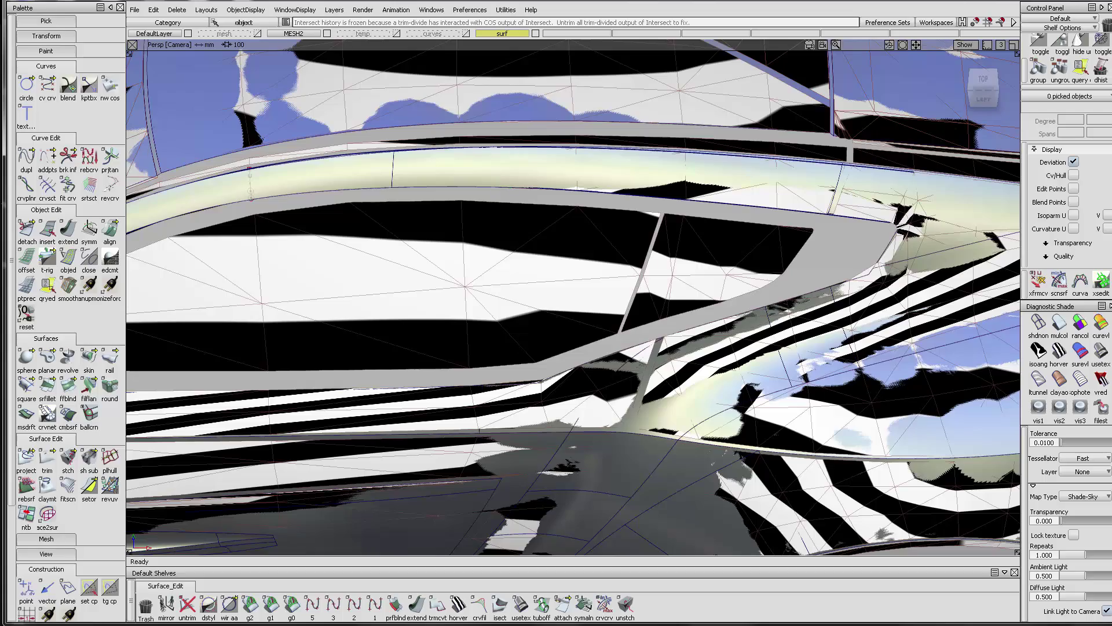
pyautogui.keyDown('alt'); pyautogui.keyDown('shift'); pyautogui.moveTo(477, 172); pyautogui.dragTo(520, 229); pyautogui.keyUp('shift'); pyautogui.keyUp('alt')
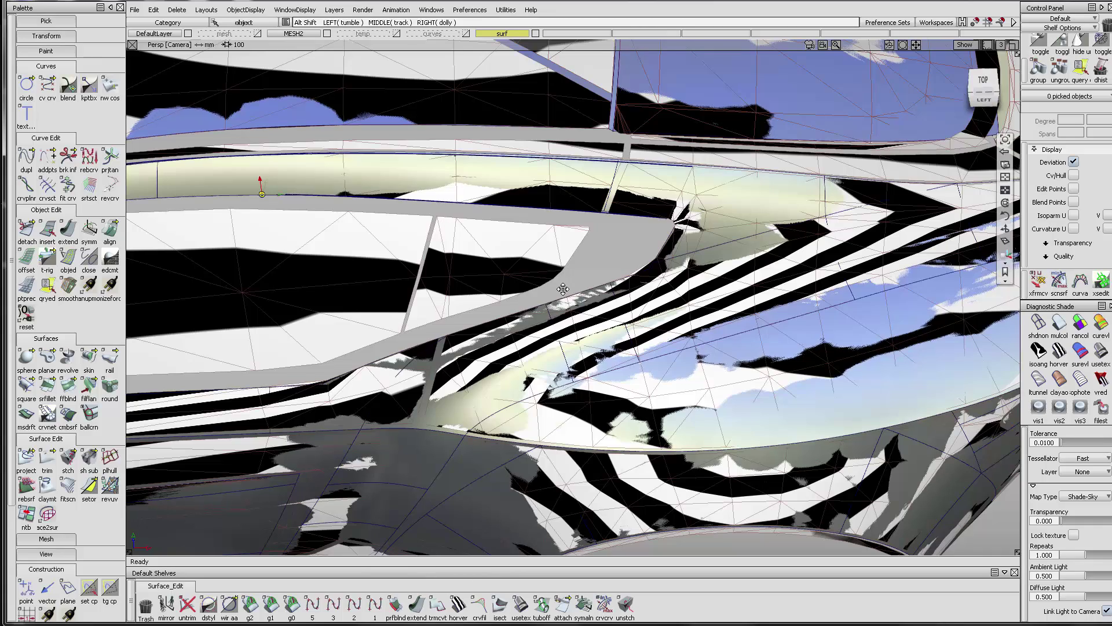
pyautogui.keyDown('alt'); pyautogui.keyDown('shift'); pyautogui.moveTo(263, 181); pyautogui.dragTo(287, 211, button='middle'); pyautogui.keyUp('shift'); pyautogui.keyUp('alt')
# - Turn off the diagnostic shading and hide the MESH2 layer to work on the strip in wireframe
pyautogui.click(1039, 323)
pyautogui.keyDown('alt'); pyautogui.keyDown('shift'); pyautogui.moveTo(685, 294); pyautogui.dragTo(694, 303); pyautogui.keyUp('shift'); pyautogui.keyUp('alt')
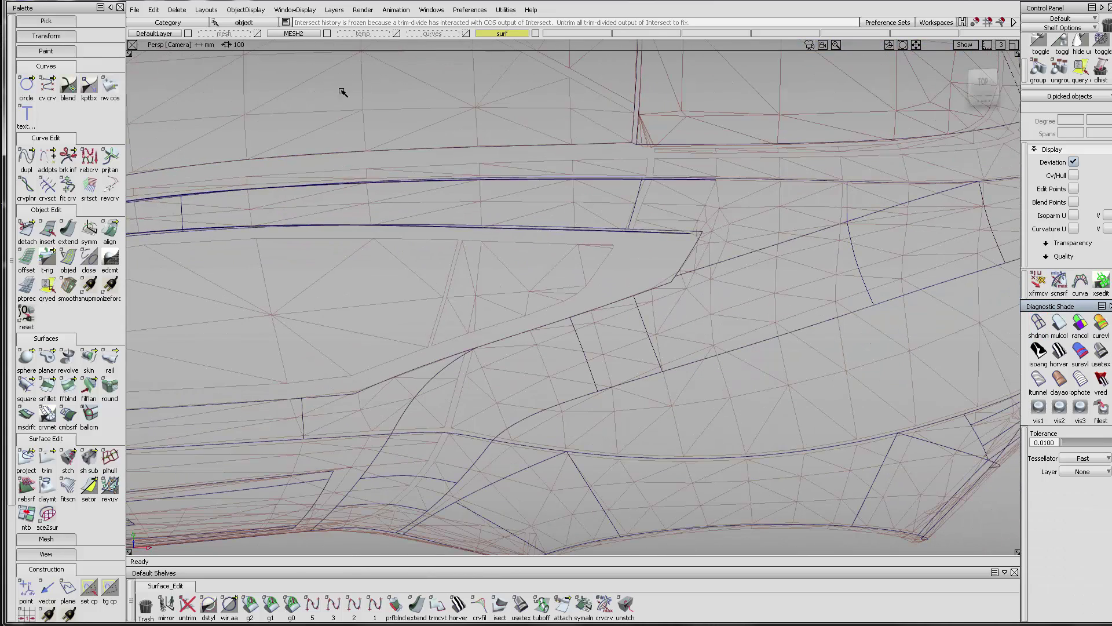
pyautogui.click(327, 33)
pyautogui.keyDown('alt'); pyautogui.keyDown('shift'); pyautogui.moveTo(523, 251); pyautogui.dragTo(588, 268, button='middle'); pyautogui.keyUp('shift'); pyautogui.keyUp('alt')
pyautogui.keyDown('alt'); pyautogui.keyDown('shift'); pyautogui.moveTo(588, 268); pyautogui.dragTo(399, 301); pyautogui.keyUp('shift'); pyautogui.keyUp('alt')
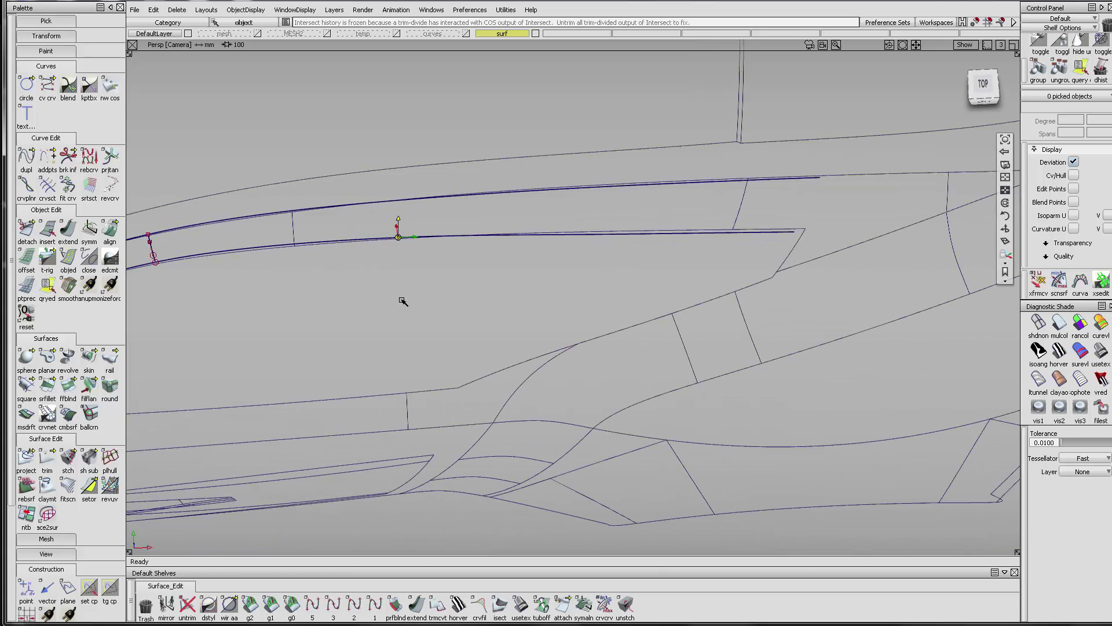
# - Draw a degree 3 single-span curve from the rear strip surface's lower front corner to the rear end of the lower guide curve
pyautogui.click(333, 604)
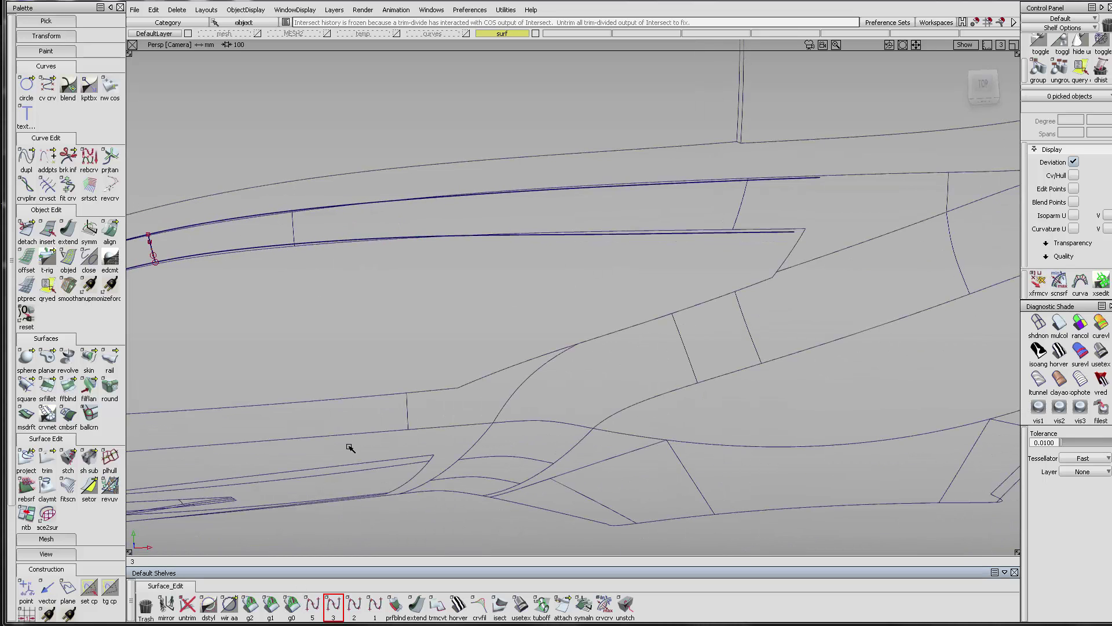
pyautogui.click(267, 252)
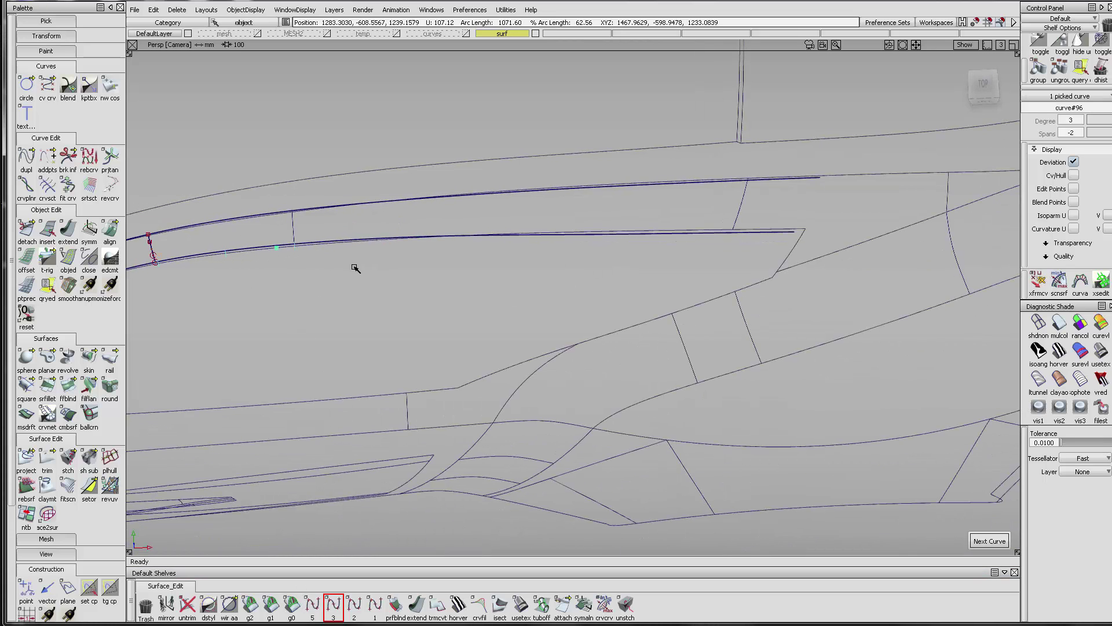
pyautogui.click(795, 234)
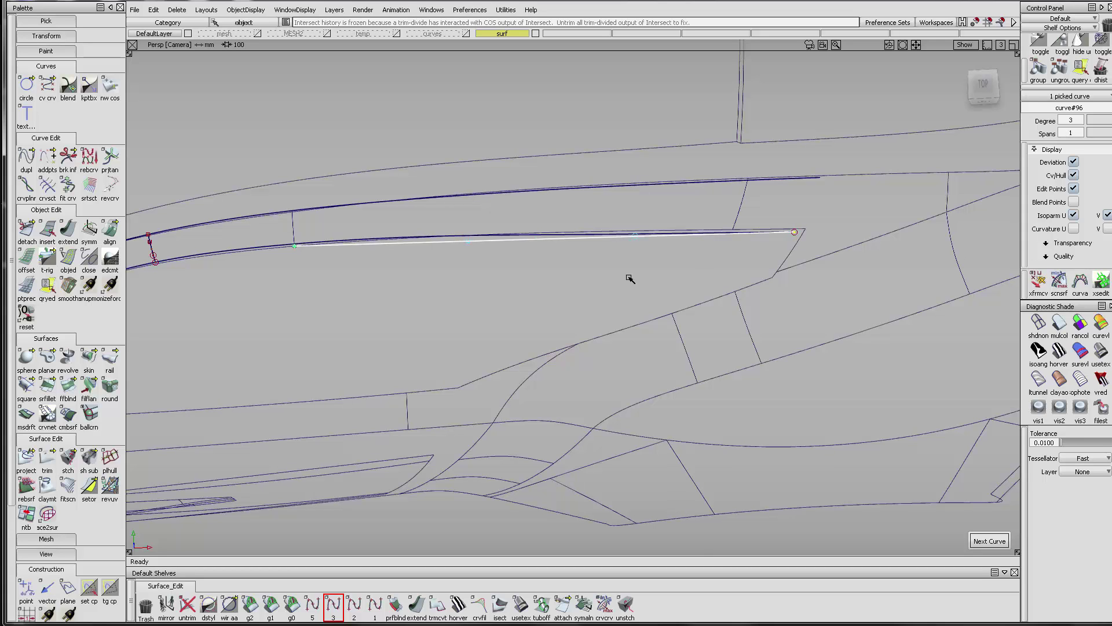
# - Align the new curve's front end to the blend surface's lower edge and adjust its alignment handle in the left view
pyautogui.click(109, 229)
pyautogui.click(345, 246)
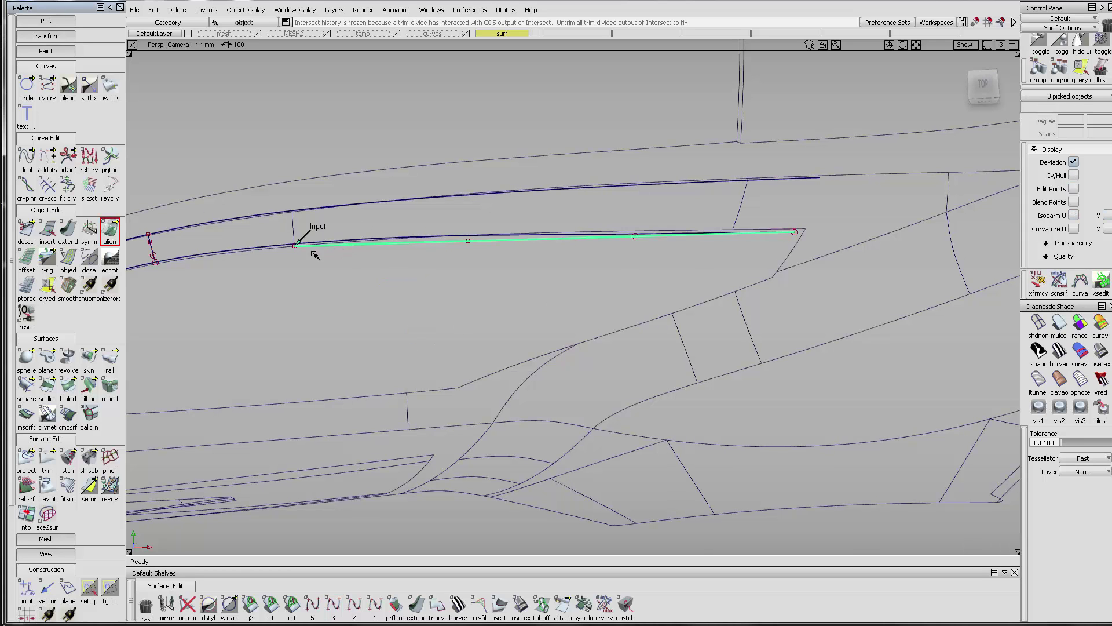
pyautogui.click(278, 249)
pyautogui.click(289, 270)
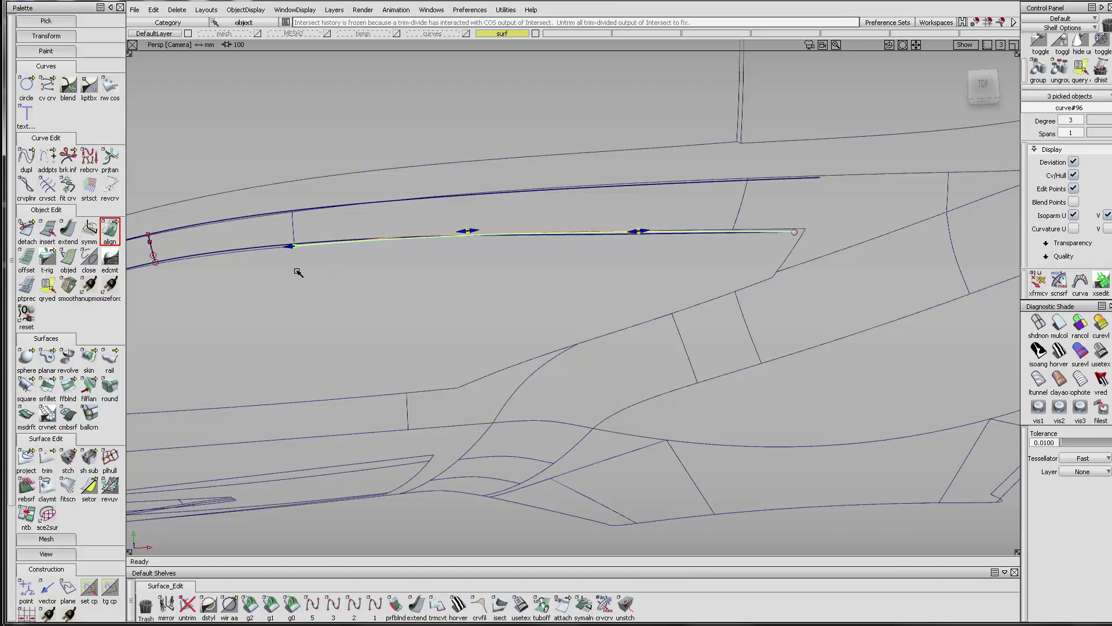
pyautogui.keyDown('alt'); pyautogui.keyDown('shift'); pyautogui.moveTo(297, 273); pyautogui.dragTo(641, 236); pyautogui.keyUp('shift'); pyautogui.keyUp('alt')
pyautogui.click(984, 101)
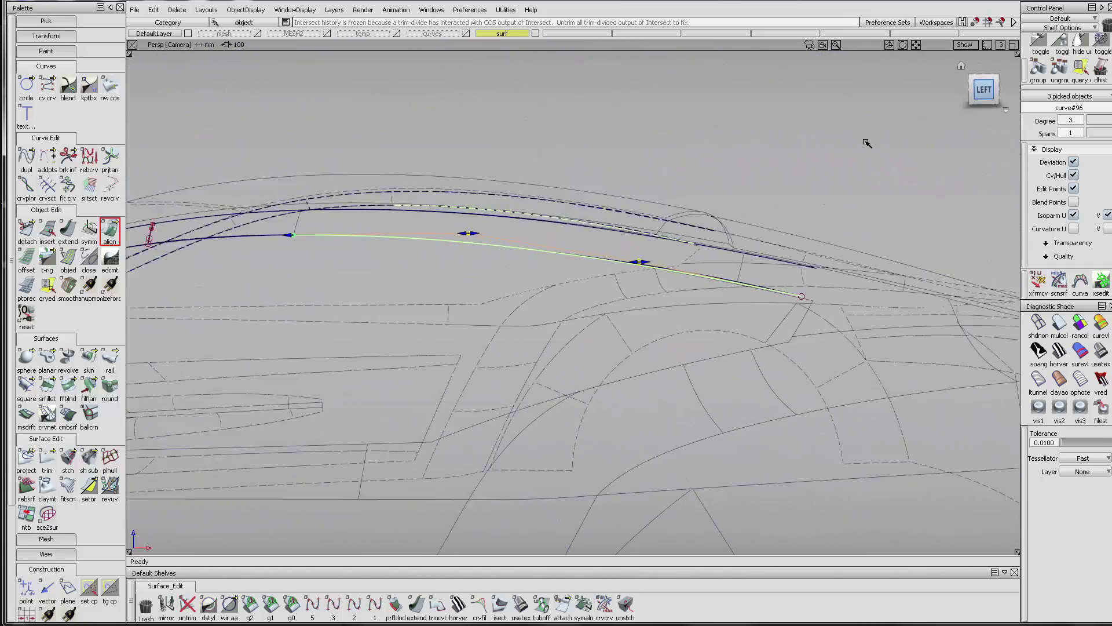
pyautogui.moveTo(500, 232); pyautogui.dragTo(489, 235)
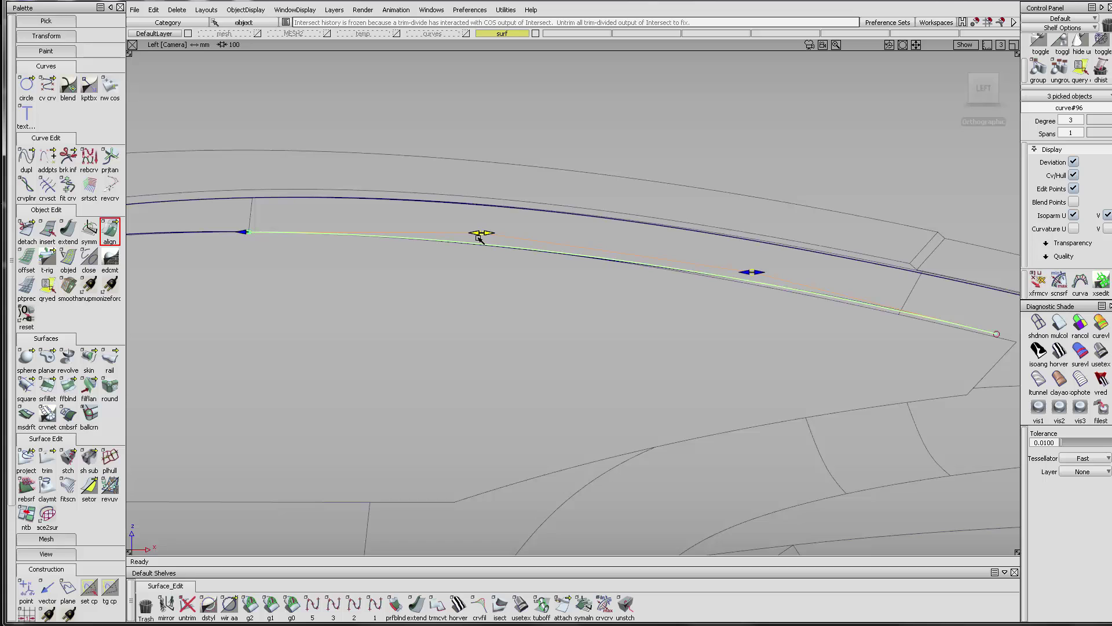
# - Assign the three older strip construction curves to the curves layer, leaving out the newly aligned curve
pyautogui.keyDown('alt'); pyautogui.keyDown('shift'); pyautogui.moveTo(521, 359); pyautogui.dragTo(531, 523); pyautogui.keyUp('shift'); pyautogui.keyUp('alt')
pyautogui.keyDown('alt'); pyautogui.keyDown('shift'); pyautogui.moveTo(544, 350); pyautogui.dragTo(514, 310, button='right'); pyautogui.keyUp('shift'); pyautogui.keyUp('alt')
pyautogui.keyDown('alt'); pyautogui.keyDown('shift'); pyautogui.moveTo(514, 311); pyautogui.dragTo(582, 320, button='middle'); pyautogui.keyUp('shift'); pyautogui.keyUp('alt')
pyautogui.keyDown('ctrl'); pyautogui.keyDown('shift'); pyautogui.moveTo(459, 290); pyautogui.dragTo(379, 212); pyautogui.keyUp('shift'); pyautogui.keyUp('ctrl')
pyautogui.moveTo(284, 184); pyautogui.dragTo(702, 275)
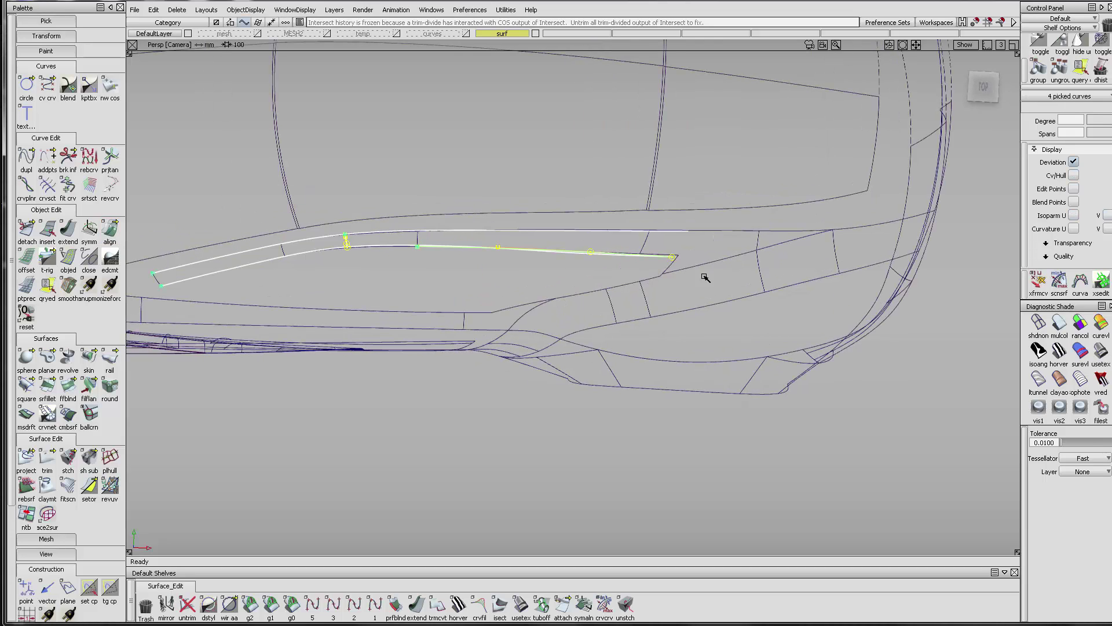
pyautogui.click(673, 260)
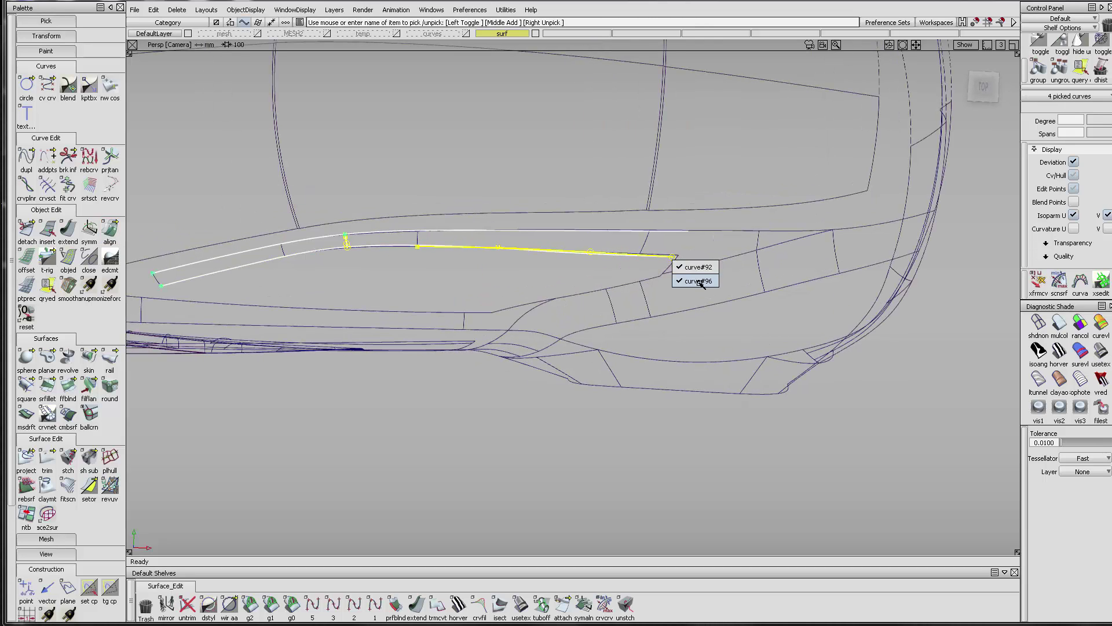
pyautogui.click(699, 280)
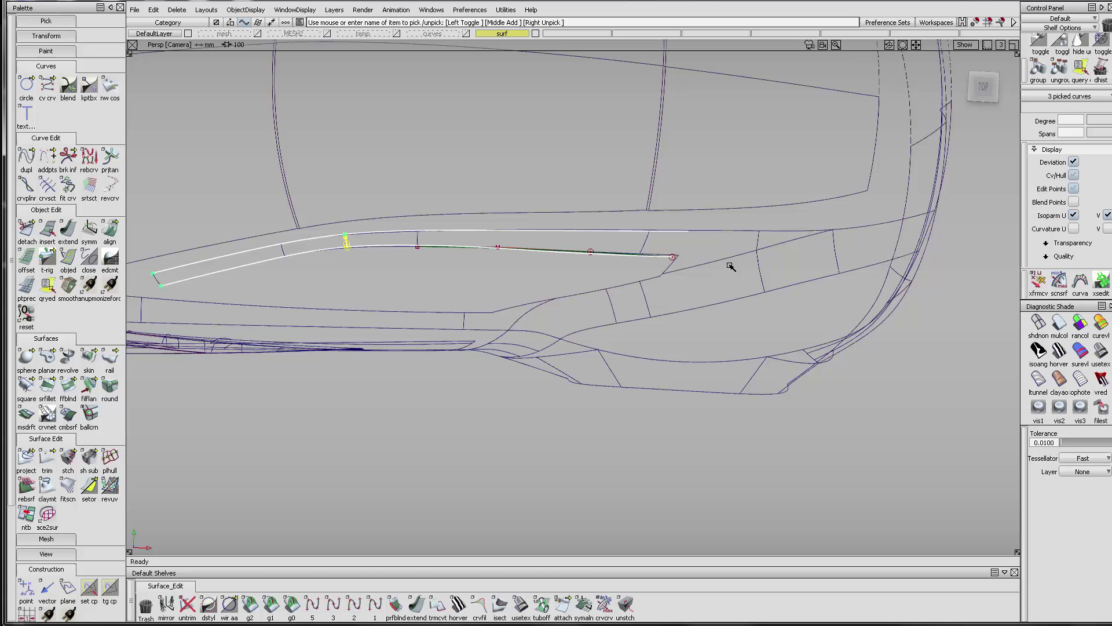
pyautogui.click(425, 35)
pyautogui.click(427, 53)
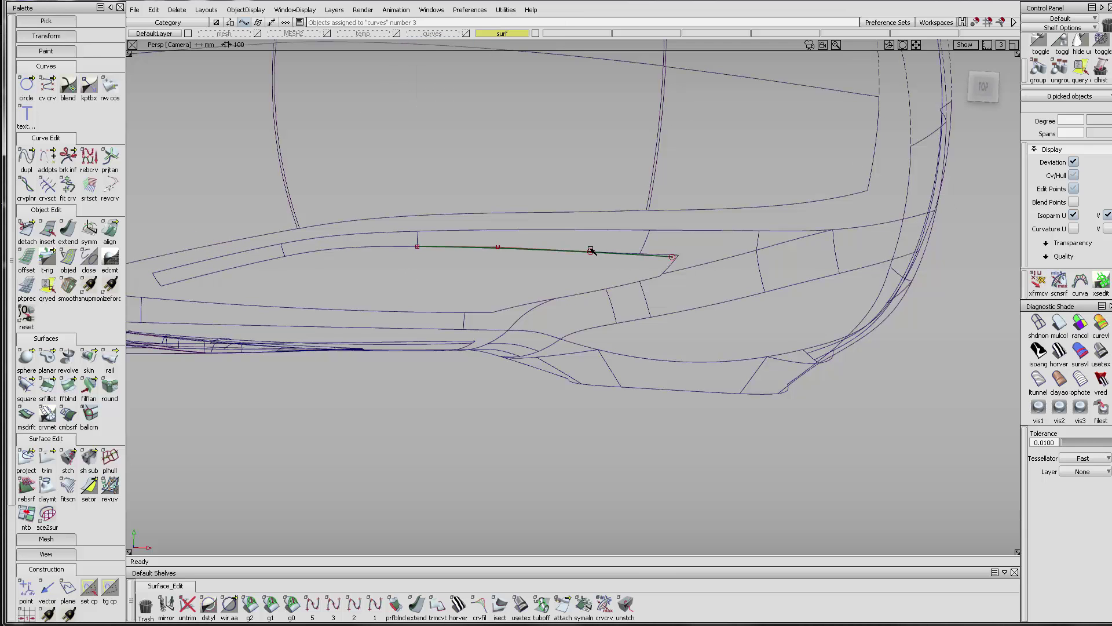
# - Display the surfaces in multi-colour shading and extend the new lower edge curve's rear end toward the window corner
pyautogui.keyDown('alt'); pyautogui.keyDown('shift'); pyautogui.moveTo(589, 249); pyautogui.dragTo(623, 353); pyautogui.keyUp('shift'); pyautogui.keyUp('alt')
pyautogui.keyDown('alt'); pyautogui.keyDown('shift'); pyautogui.moveTo(623, 352); pyautogui.dragTo(655, 313, button='right'); pyautogui.keyUp('shift'); pyautogui.keyUp('alt')
pyautogui.keyDown('alt'); pyautogui.keyDown('shift'); pyautogui.moveTo(655, 313); pyautogui.dragTo(626, 156); pyautogui.keyUp('shift'); pyautogui.keyUp('alt')
pyautogui.click(1059, 325)
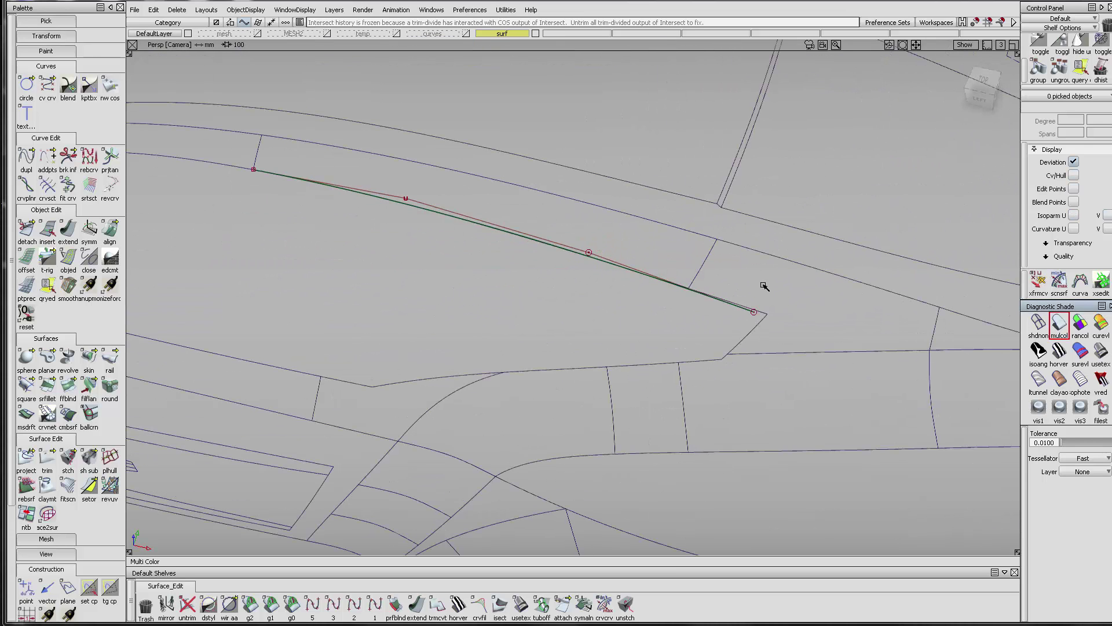
pyautogui.moveTo(763, 285)
pyautogui.keyDown('alt'); pyautogui.keyDown('shift'); pyautogui.mouseDown()
pyautogui.moveTo(590, 246)
pyautogui.moveTo(437, 253)
pyautogui.moveTo(492, 238)
pyautogui.moveTo(679, 326)
pyautogui.moveTo(837, 335)
pyautogui.moveTo(760, 308)
pyautogui.moveTo(877, 390)
pyautogui.mouseUp(); pyautogui.keyUp('shift'); pyautogui.keyUp('alt')
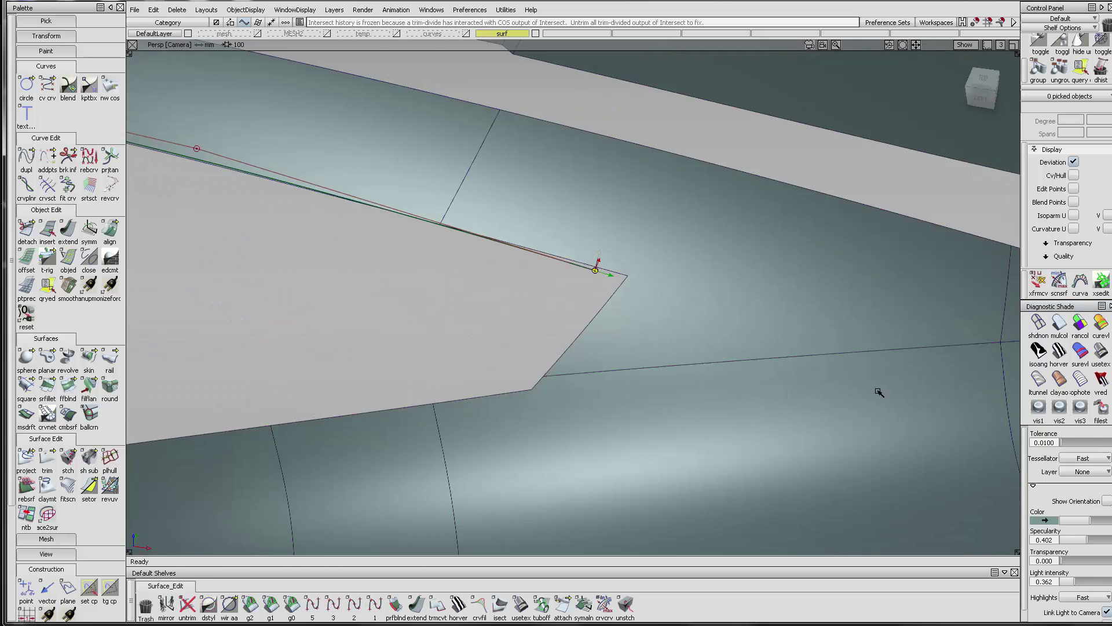
pyautogui.keyDown('alt'); pyautogui.keyDown('shift'); pyautogui.moveTo(876, 390); pyautogui.dragTo(883, 404, button='right'); pyautogui.keyUp('shift'); pyautogui.keyUp('alt')
pyautogui.keyDown('alt'); pyautogui.keyDown('shift'); pyautogui.moveTo(883, 403); pyautogui.dragTo(873, 399); pyautogui.keyUp('shift'); pyautogui.keyUp('alt')
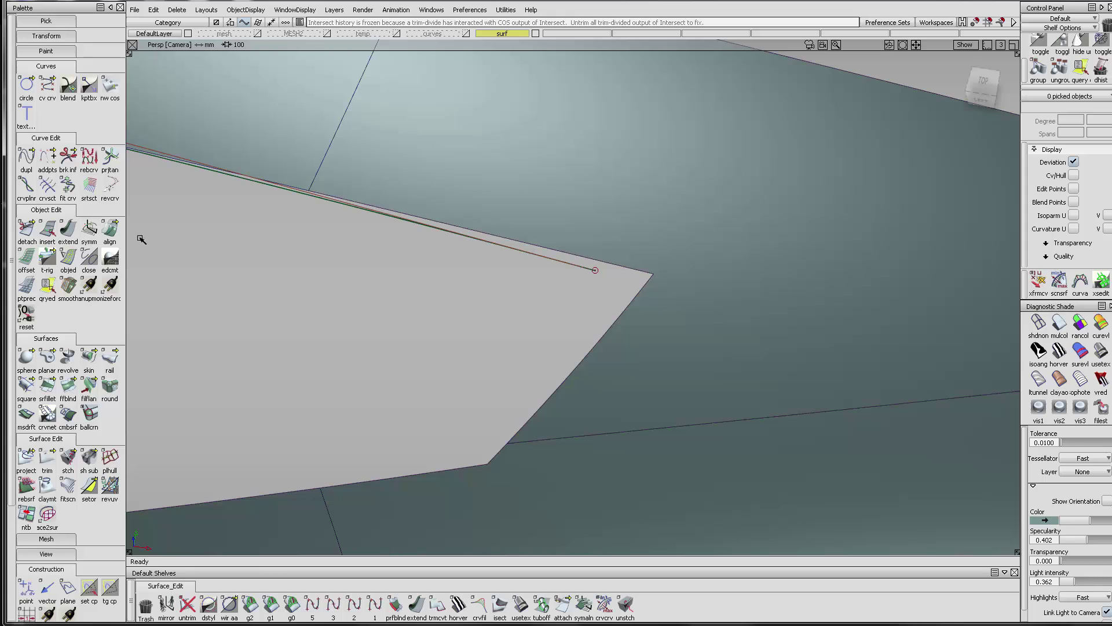
pyautogui.click(67, 232)
pyautogui.click(597, 269)
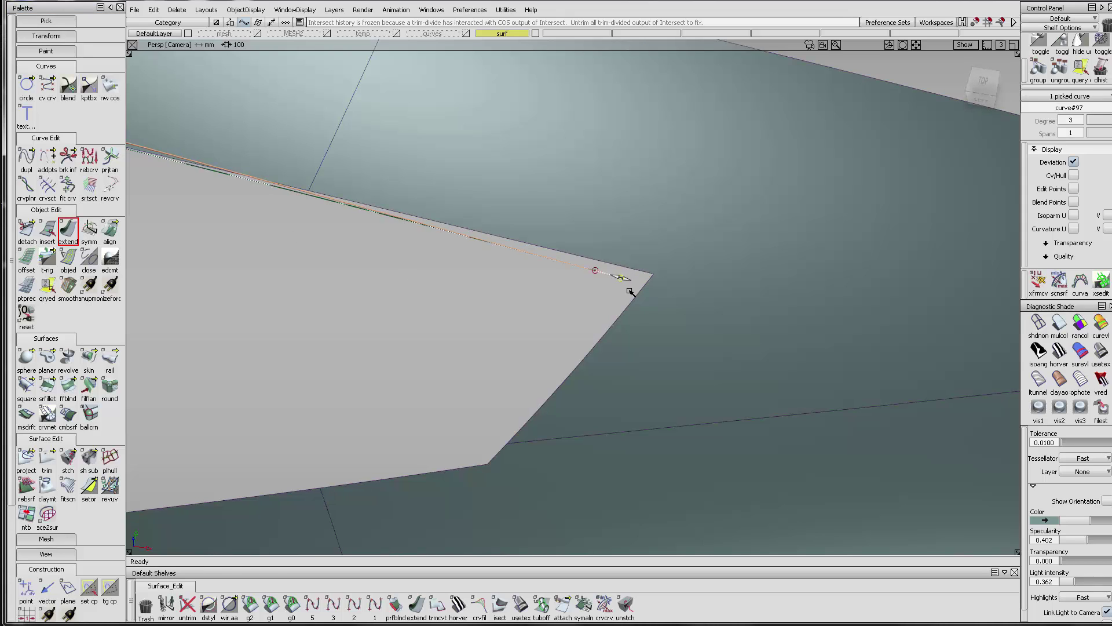
pyautogui.moveTo(677, 307); pyautogui.dragTo(644, 320)
pyautogui.press('Return')
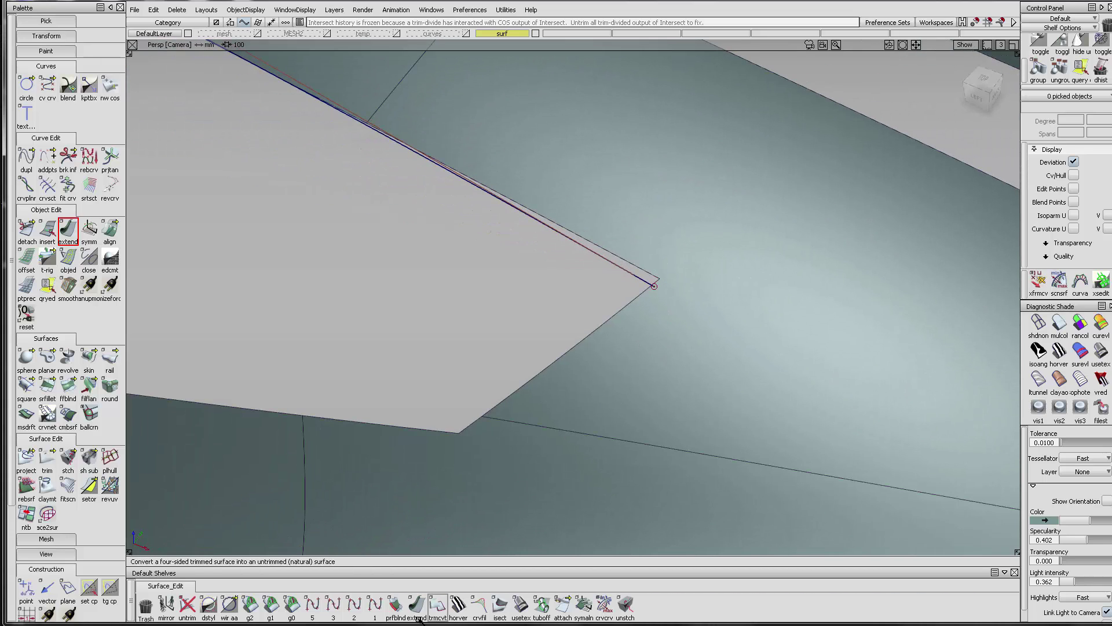
# - Draw a degree 1 curve from the extended curve's rear end to the lower rear corner of the side window opening
pyautogui.click(375, 605)
pyautogui.click(665, 317)
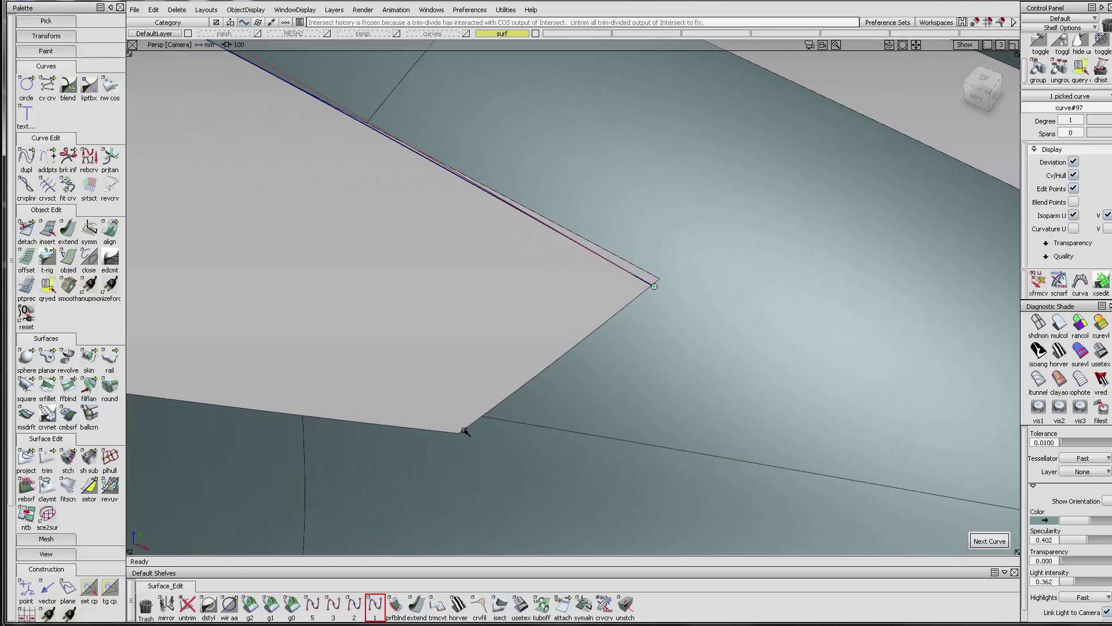
pyautogui.click(464, 431)
pyautogui.keyDown('ctrl'); pyautogui.keyDown('shift'); pyautogui.moveTo(590, 401); pyautogui.dragTo(626, 276); pyautogui.keyUp('shift'); pyautogui.keyUp('ctrl')
pyautogui.keyDown('alt'); pyautogui.keyDown('shift'); pyautogui.moveTo(683, 272); pyautogui.dragTo(622, 254); pyautogui.keyUp('shift'); pyautogui.keyUp('alt')
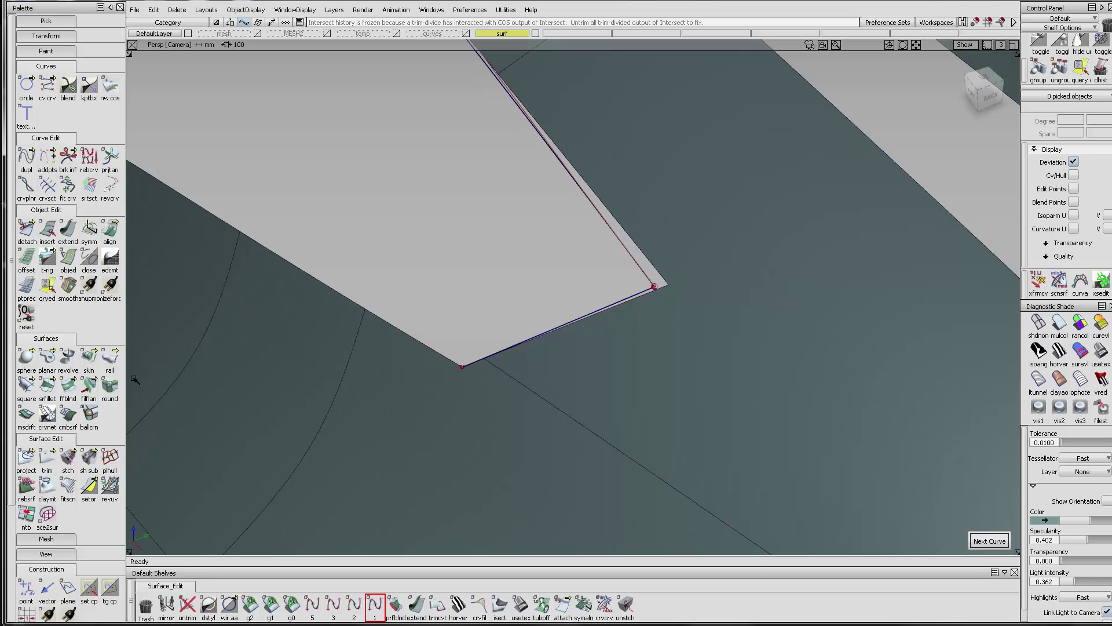
# - Create a single-sided multi-surface draft from the two window edge curves along the Y vector with a length of 40
pyautogui.click(34, 414)
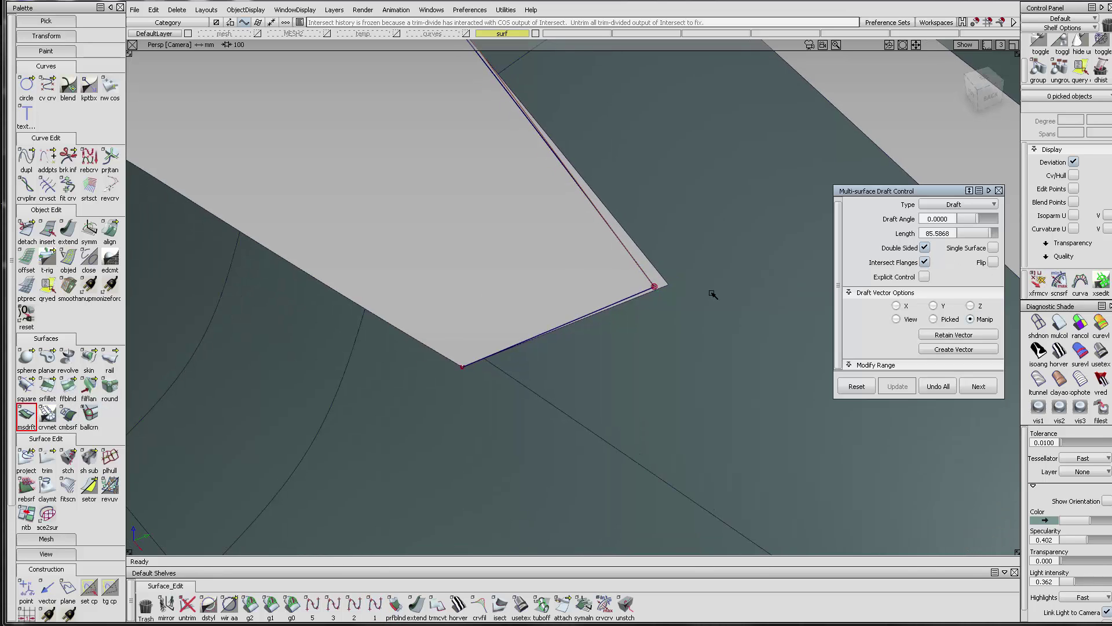
pyautogui.click(651, 276)
pyautogui.keyDown('alt'); pyautogui.keyDown('shift'); pyautogui.moveTo(675, 300); pyautogui.dragTo(661, 280); pyautogui.keyUp('shift'); pyautogui.keyUp('alt')
pyautogui.click(645, 292)
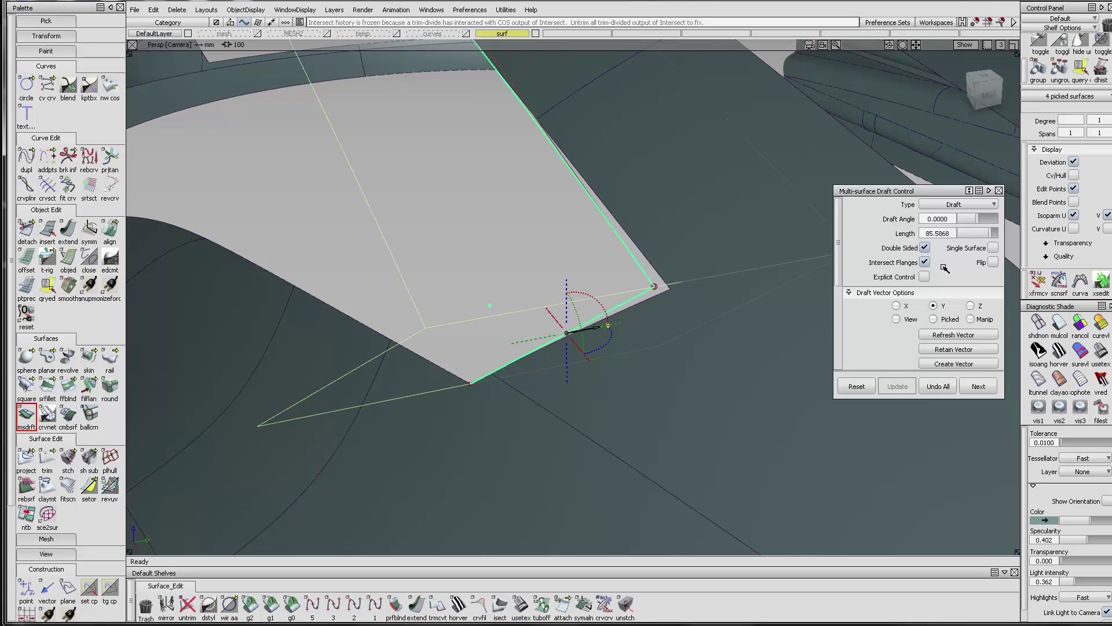
pyautogui.click(922, 247)
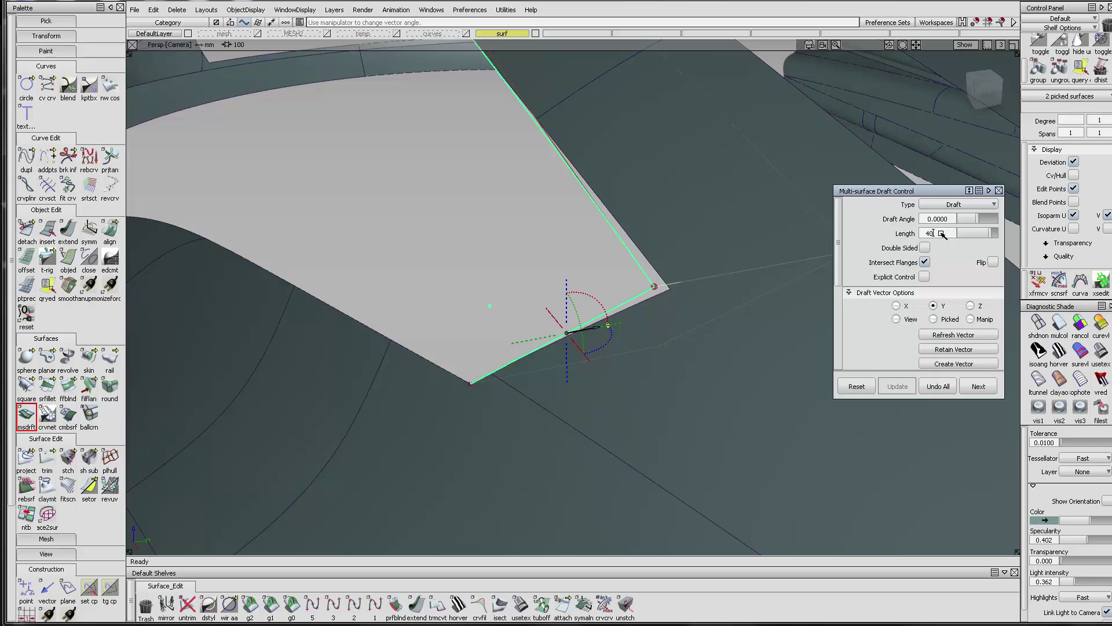
pyautogui.press('Return')
# - Inspect the new flange at the rear window corner in user-defined texture and multi-colour shading from several angles
pyautogui.click(523, 606)
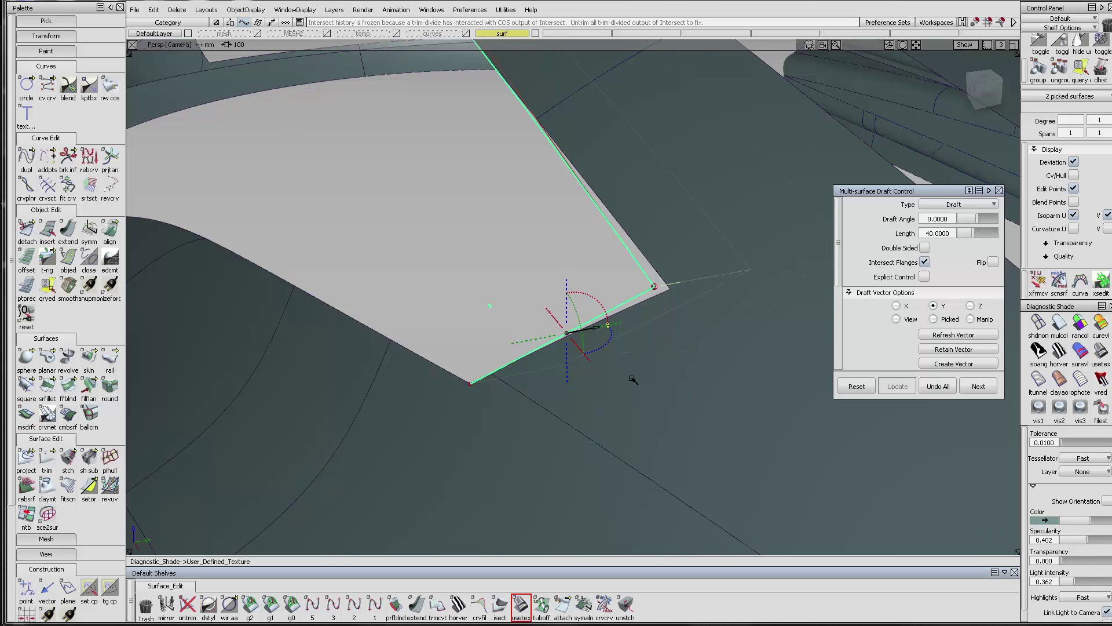
pyautogui.moveTo(633, 379)
pyautogui.keyDown('alt'); pyautogui.keyDown('shift'); pyautogui.mouseDown()
pyautogui.moveTo(678, 290)
pyautogui.moveTo(690, 422)
pyautogui.mouseUp(); pyautogui.keyUp('shift'); pyautogui.keyUp('alt')
pyautogui.keyDown('ctrl'); pyautogui.keyDown('shift'); pyautogui.moveTo(689, 421); pyautogui.dragTo(673, 407); pyautogui.keyUp('shift'); pyautogui.keyUp('ctrl')
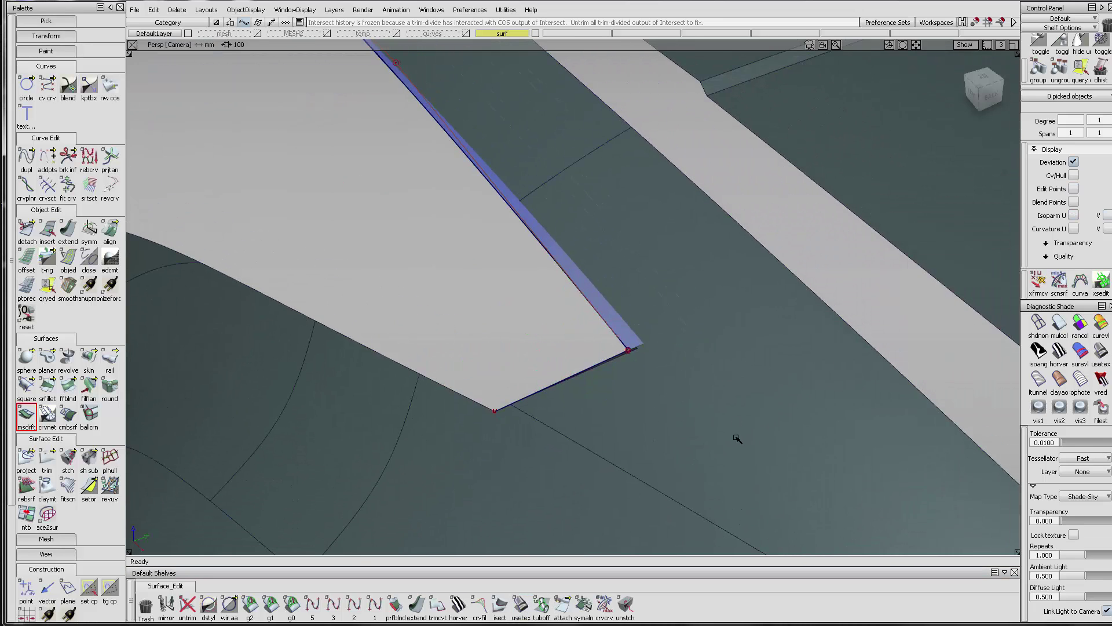
pyautogui.click(1059, 323)
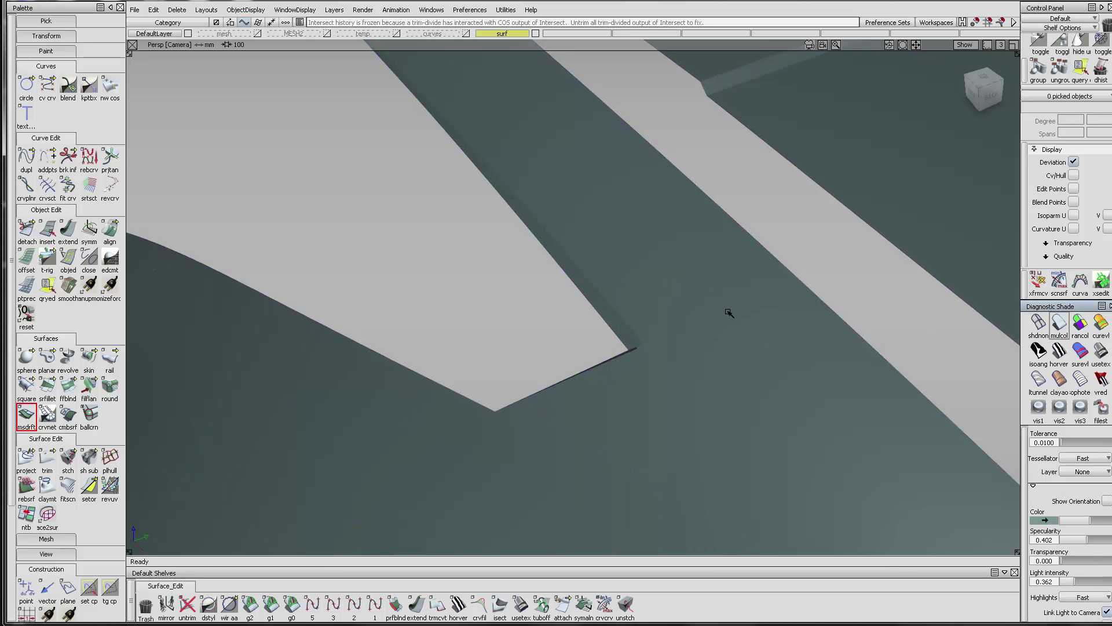
pyautogui.keyDown('alt'); pyautogui.keyDown('shift'); pyautogui.moveTo(729, 312); pyautogui.dragTo(585, 238, button='right'); pyautogui.keyUp('shift'); pyautogui.keyUp('alt')
pyautogui.keyDown('alt'); pyautogui.keyDown('shift'); pyautogui.moveTo(586, 238); pyautogui.dragTo(745, 283); pyautogui.keyUp('shift'); pyautogui.keyUp('alt')
pyautogui.keyDown('alt'); pyautogui.keyDown('shift'); pyautogui.moveTo(745, 283); pyautogui.dragTo(811, 371, button='right'); pyautogui.keyUp('shift'); pyautogui.keyUp('alt')
pyautogui.keyDown('alt'); pyautogui.keyDown('shift'); pyautogui.moveTo(810, 371); pyautogui.dragTo(609, 351); pyautogui.keyUp('shift'); pyautogui.keyUp('alt')
pyautogui.keyDown('alt'); pyautogui.keyDown('shift'); pyautogui.moveTo(701, 410); pyautogui.dragTo(628, 307); pyautogui.keyUp('shift'); pyautogui.keyUp('alt')
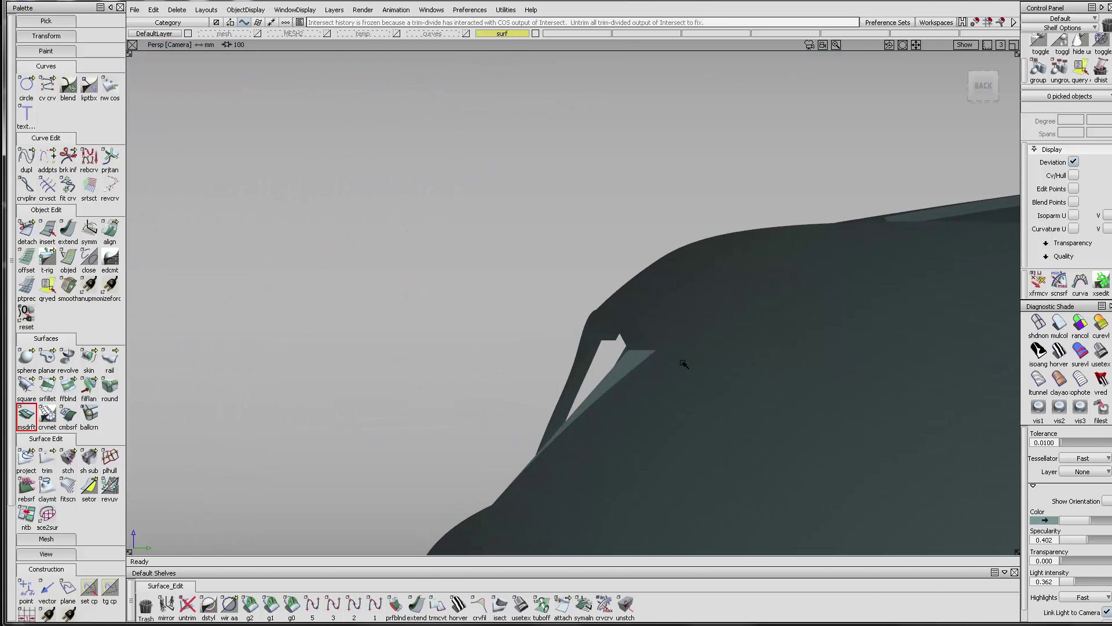
pyautogui.keyDown('alt'); pyautogui.keyDown('shift'); pyautogui.moveTo(683, 363); pyautogui.dragTo(663, 297); pyautogui.keyUp('shift'); pyautogui.keyUp('alt')
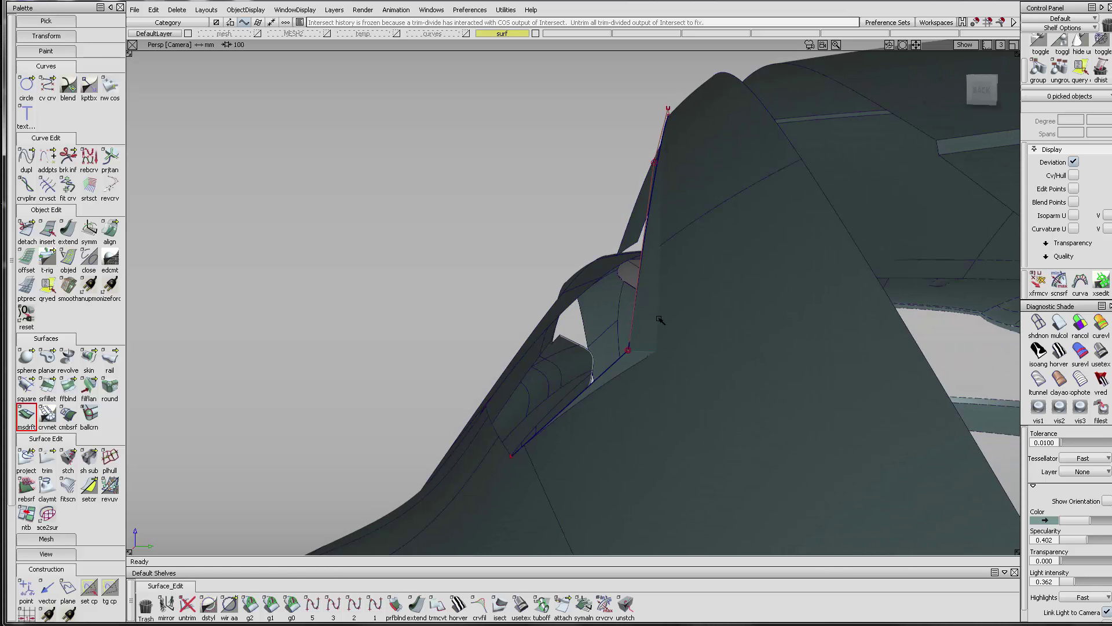
pyautogui.keyDown('alt'); pyautogui.keyDown('shift'); pyautogui.moveTo(641, 397); pyautogui.dragTo(662, 358); pyautogui.keyUp('shift'); pyautogui.keyUp('alt')
# - Assign the two window edge curves used for the draft to the curves layer
pyautogui.hotkey('ctrl', 'z')
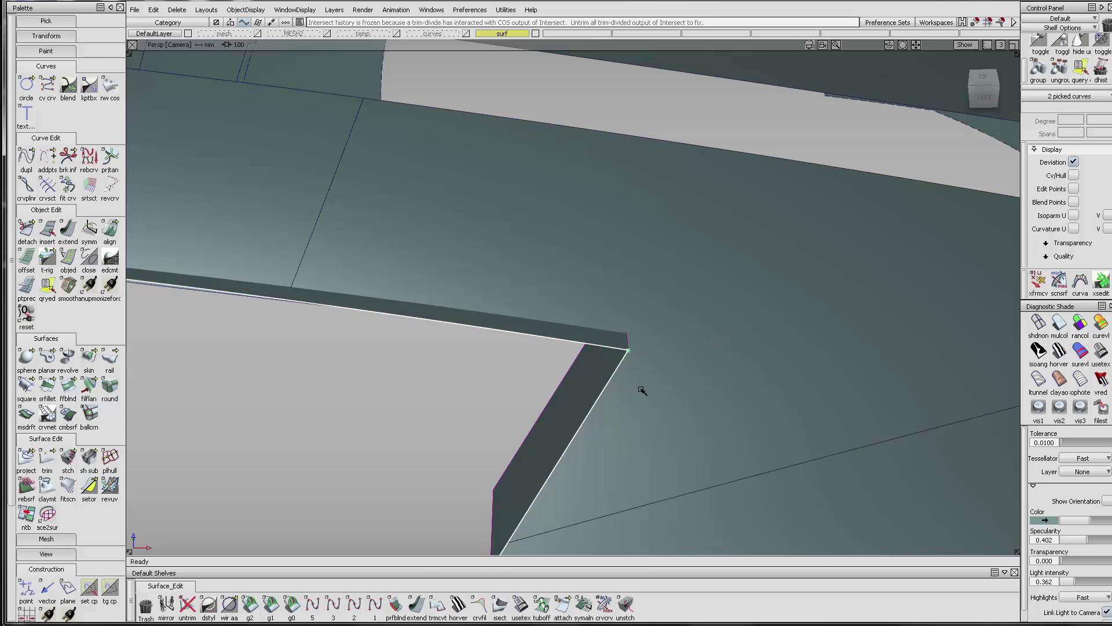
pyautogui.moveTo(443, 35); pyautogui.dragTo(433, 46)
pyautogui.keyDown('ctrl'); pyautogui.keyDown('shift'); pyautogui.moveTo(730, 365); pyautogui.dragTo(603, 246); pyautogui.keyUp('shift'); pyautogui.keyUp('ctrl')
pyautogui.keyDown('alt'); pyautogui.keyDown('shift'); pyautogui.moveTo(684, 307); pyautogui.dragTo(608, 325, button='right'); pyautogui.keyUp('shift'); pyautogui.keyUp('alt')
pyautogui.keyDown('alt'); pyautogui.keyDown('shift'); pyautogui.moveTo(608, 325); pyautogui.dragTo(672, 348); pyautogui.keyUp('shift'); pyautogui.keyUp('alt')
pyautogui.keyDown('alt'); pyautogui.keyDown('shift'); pyautogui.moveTo(672, 347); pyautogui.dragTo(626, 348, button='right'); pyautogui.keyUp('shift'); pyautogui.keyUp('alt')
pyautogui.keyDown('alt'); pyautogui.keyDown('shift'); pyautogui.moveTo(626, 347); pyautogui.dragTo(457, 342); pyautogui.keyUp('shift'); pyautogui.keyUp('alt')
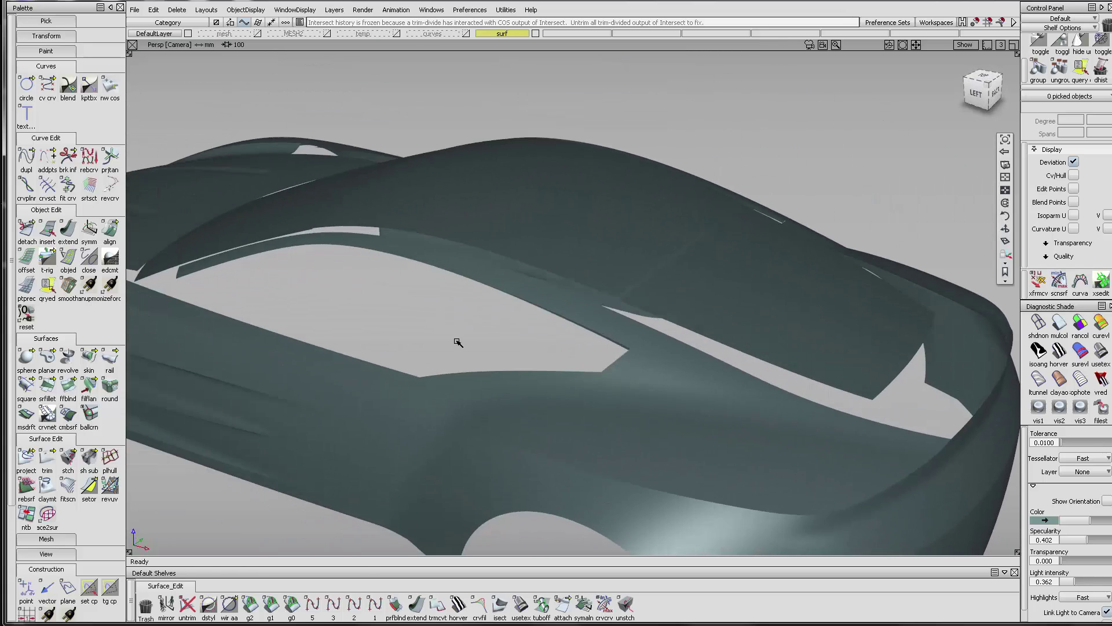
# - Reopen the draft flange at the rear window corner for editing and rotate its draft vector
pyautogui.keyDown('alt'); pyautogui.keyDown('shift'); pyautogui.moveTo(457, 343); pyautogui.dragTo(637, 397, button='right'); pyautogui.keyUp('shift'); pyautogui.keyUp('alt')
pyautogui.keyDown('alt'); pyautogui.keyDown('shift'); pyautogui.moveTo(638, 397); pyautogui.dragTo(666, 413); pyautogui.keyUp('shift'); pyautogui.keyUp('alt')
pyautogui.keyDown('ctrl'); pyautogui.keyDown('shift'); pyautogui.moveTo(673, 333); pyautogui.dragTo(643, 342); pyautogui.keyUp('shift'); pyautogui.keyUp('ctrl')
pyautogui.click(50, 284)
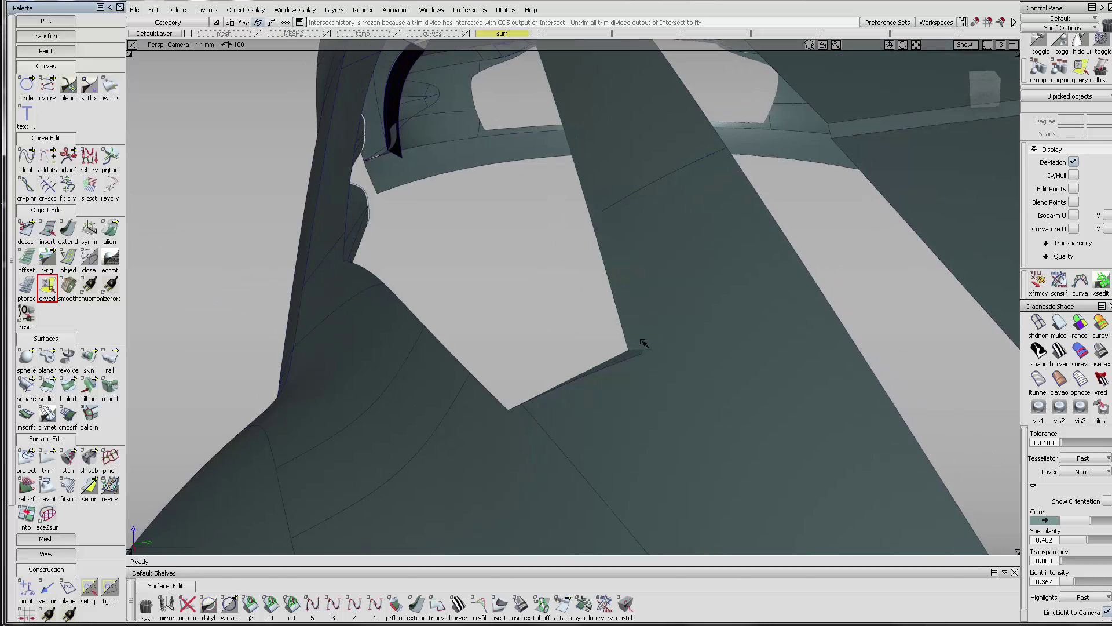
pyautogui.hotkey('ctrl', 'd')
pyautogui.click(643, 349)
pyautogui.moveTo(613, 393); pyautogui.dragTo(621, 340)
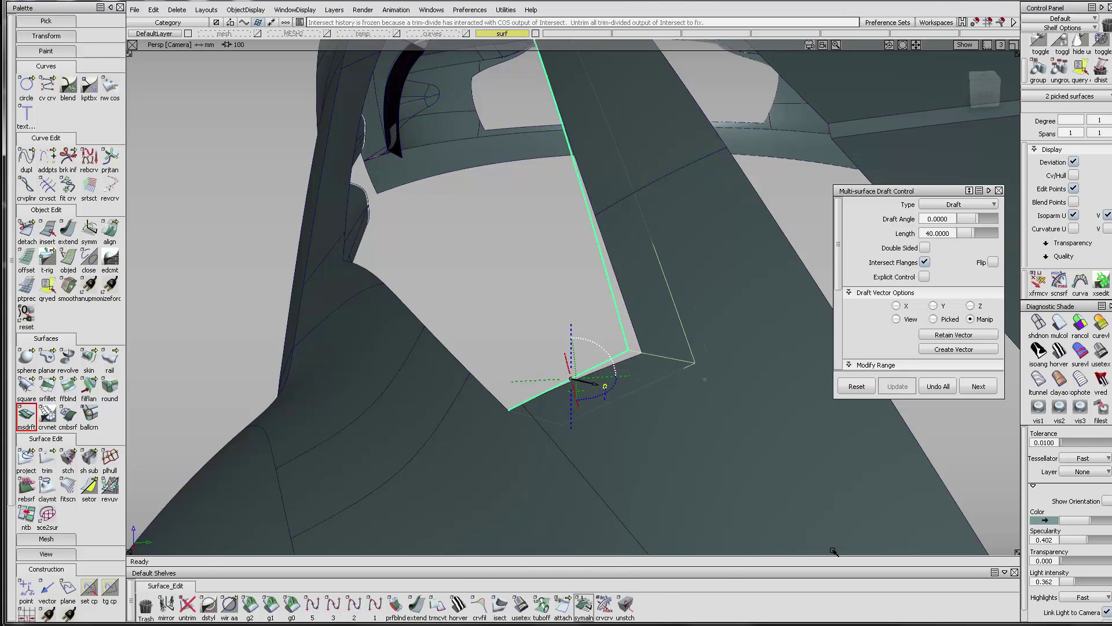
pyautogui.click(1058, 323)
pyautogui.moveTo(733, 404)
pyautogui.keyDown('ctrl'); pyautogui.keyDown('shift'); pyautogui.mouseDown()
pyautogui.moveTo(688, 355)
pyautogui.moveTo(733, 442)
pyautogui.moveTo(751, 367)
pyautogui.moveTo(203, 280)
pyautogui.mouseUp(); pyautogui.keyUp('shift'); pyautogui.keyUp('ctrl')
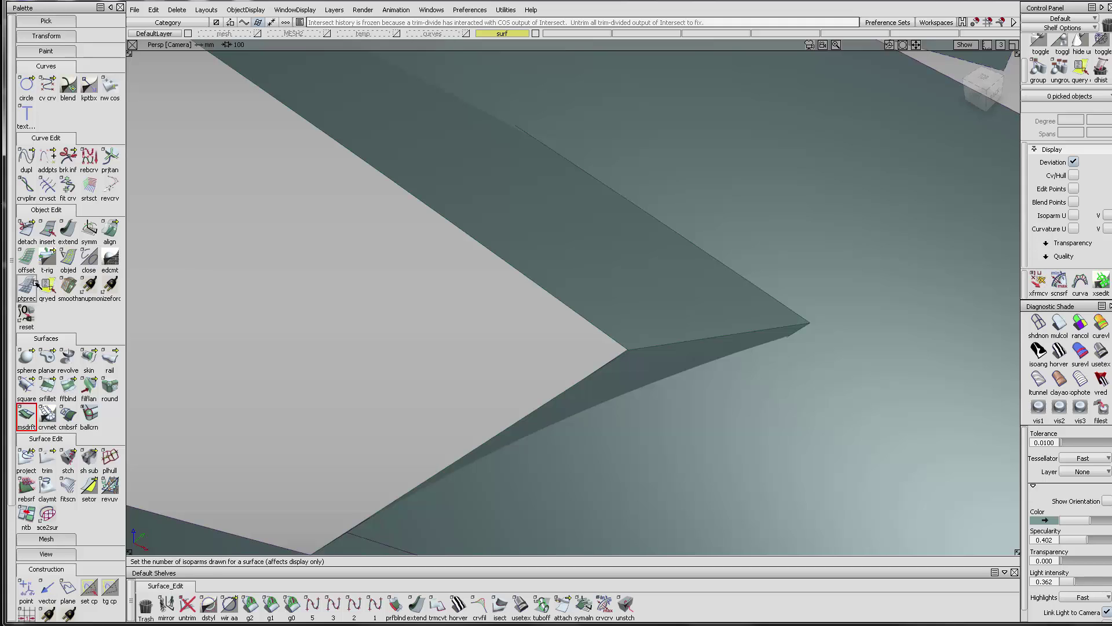
# - Query-edit the window flange again and fine-tune its draft vector in both rotation directions, keeping the length at 40
pyautogui.click(721, 325)
pyautogui.moveTo(520, 424)
pyautogui.keyDown('alt'); pyautogui.keyDown('shift'); pyautogui.mouseDown()
pyautogui.moveTo(499, 404)
pyautogui.moveTo(509, 412)
pyautogui.mouseUp(); pyautogui.keyUp('shift'); pyautogui.keyUp('alt')
pyautogui.click(500, 409)
pyautogui.click(519, 461)
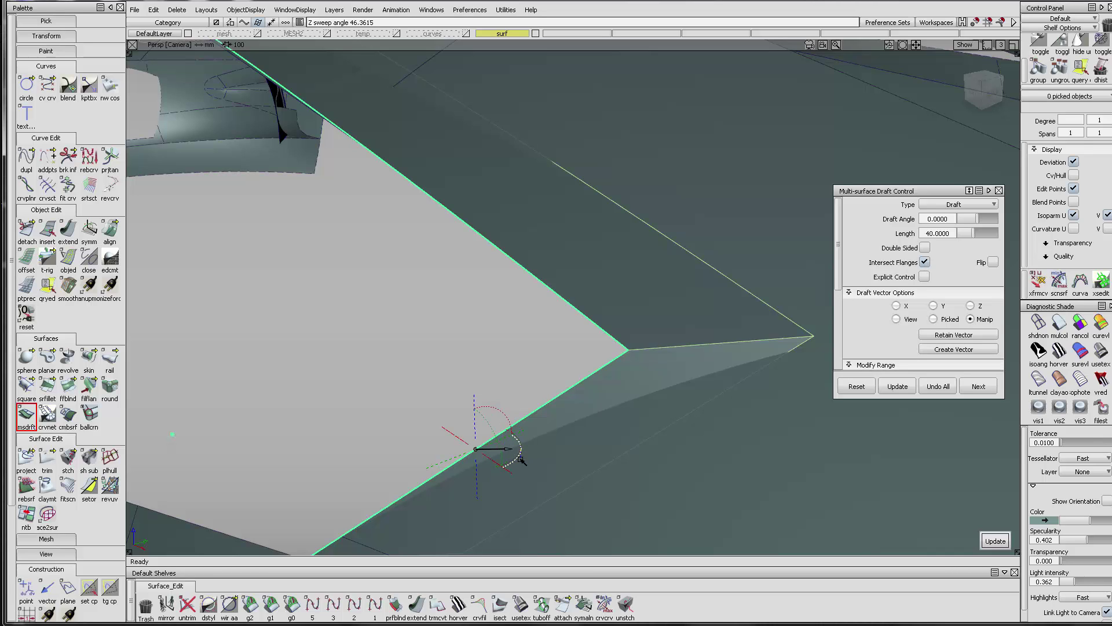
pyautogui.click(504, 414)
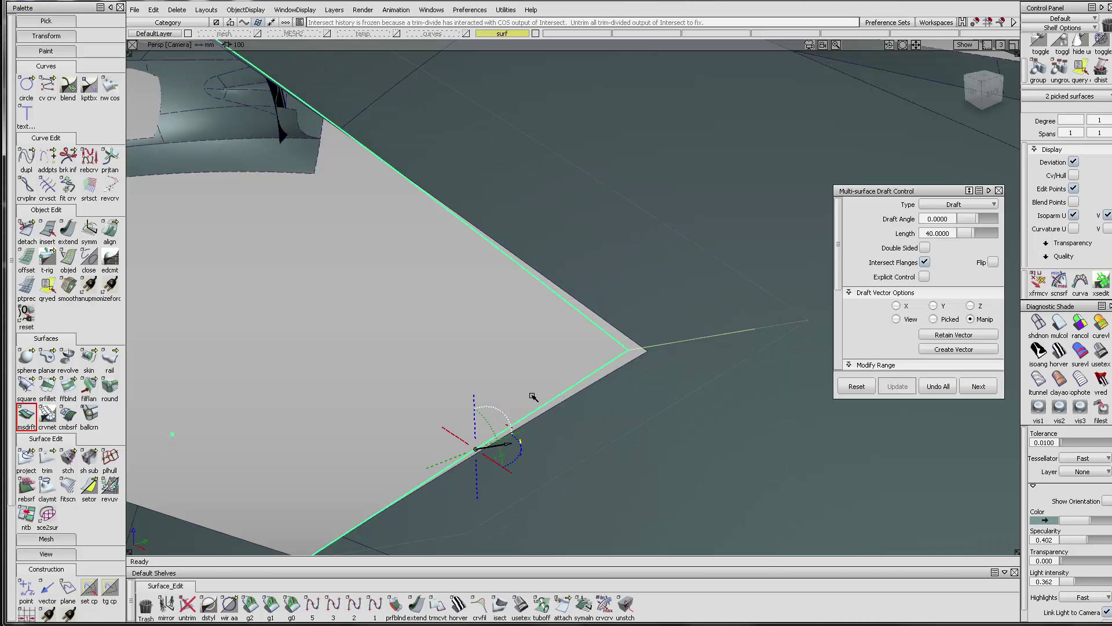
pyautogui.click(1060, 326)
pyautogui.moveTo(672, 371)
pyautogui.keyDown('alt'); pyautogui.keyDown('shift'); pyautogui.mouseDown()
pyautogui.moveTo(638, 385)
pyautogui.moveTo(730, 360)
pyautogui.moveTo(708, 365)
pyautogui.mouseUp(); pyautogui.keyUp('shift'); pyautogui.keyUp('alt')
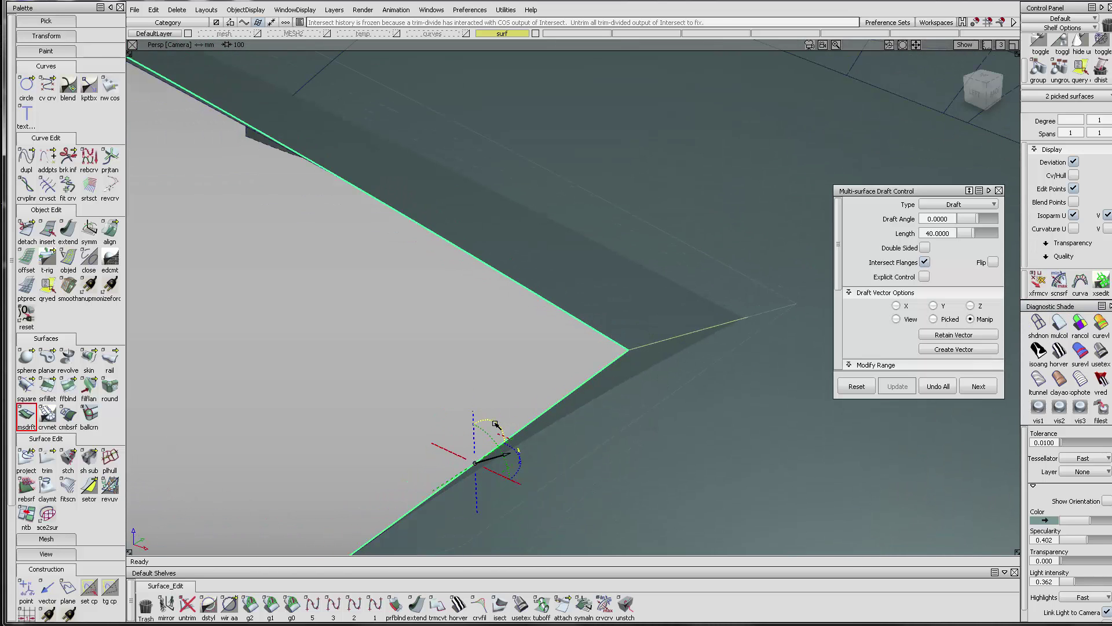
pyautogui.keyDown('alt'); pyautogui.keyDown('shift'); pyautogui.moveTo(499, 423); pyautogui.dragTo(491, 353); pyautogui.keyUp('shift'); pyautogui.keyUp('alt')
pyautogui.press('space')
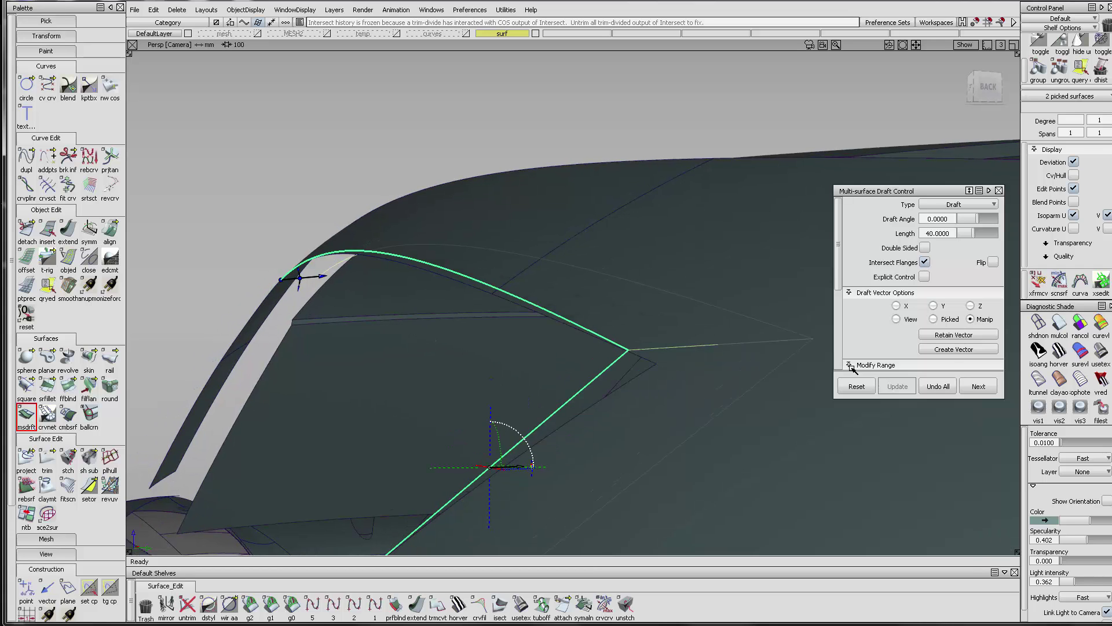
pyautogui.click(1060, 325)
# - Select the roof, window strip, flange and side body surfaces and delete their construction history
pyautogui.moveTo(626, 379)
pyautogui.keyDown('alt'); pyautogui.keyDown('shift'); pyautogui.mouseDown()
pyautogui.moveTo(749, 404)
pyautogui.moveTo(720, 260)
pyautogui.moveTo(745, 437)
pyautogui.moveTo(596, 290)
pyautogui.moveTo(584, 354)
pyautogui.moveTo(645, 479)
pyautogui.moveTo(700, 450)
pyautogui.moveTo(717, 506)
pyautogui.moveTo(823, 330)
pyautogui.moveTo(729, 370)
pyautogui.moveTo(616, 347)
pyautogui.moveTo(508, 355)
pyautogui.mouseUp(); pyautogui.keyUp('shift'); pyautogui.keyUp('alt')
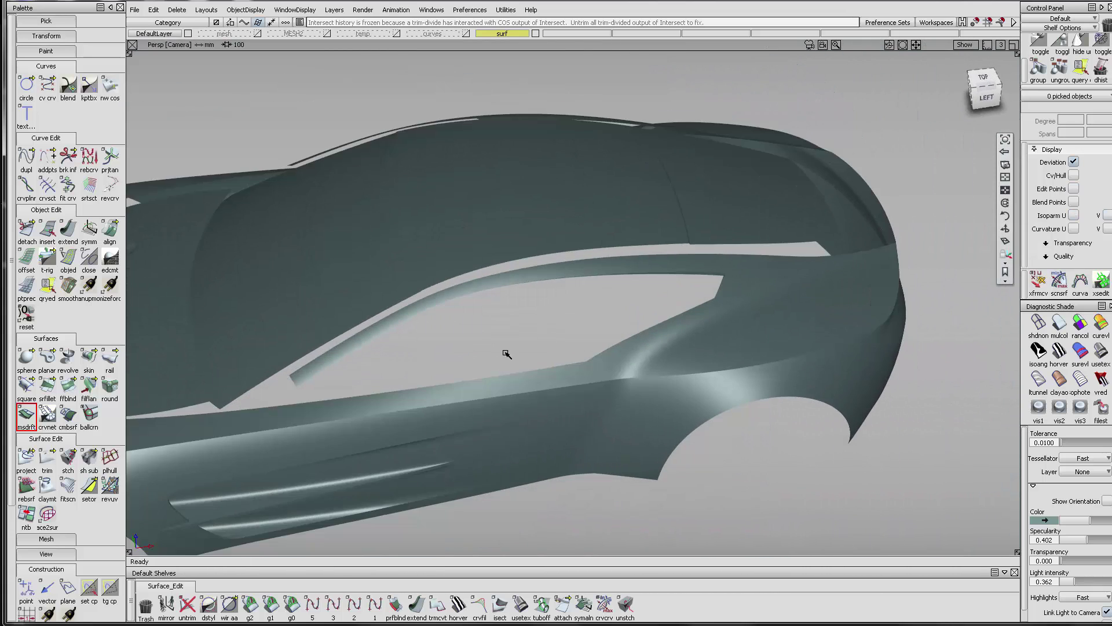
pyautogui.keyDown('ctrl'); pyautogui.keyDown('shift'); pyautogui.moveTo(431, 416); pyautogui.dragTo(348, 371); pyautogui.keyUp('shift'); pyautogui.keyUp('ctrl')
pyautogui.keyDown('alt'); pyautogui.keyDown('shift'); pyautogui.moveTo(581, 315); pyautogui.dragTo(774, 275); pyautogui.keyUp('shift'); pyautogui.keyUp('alt')
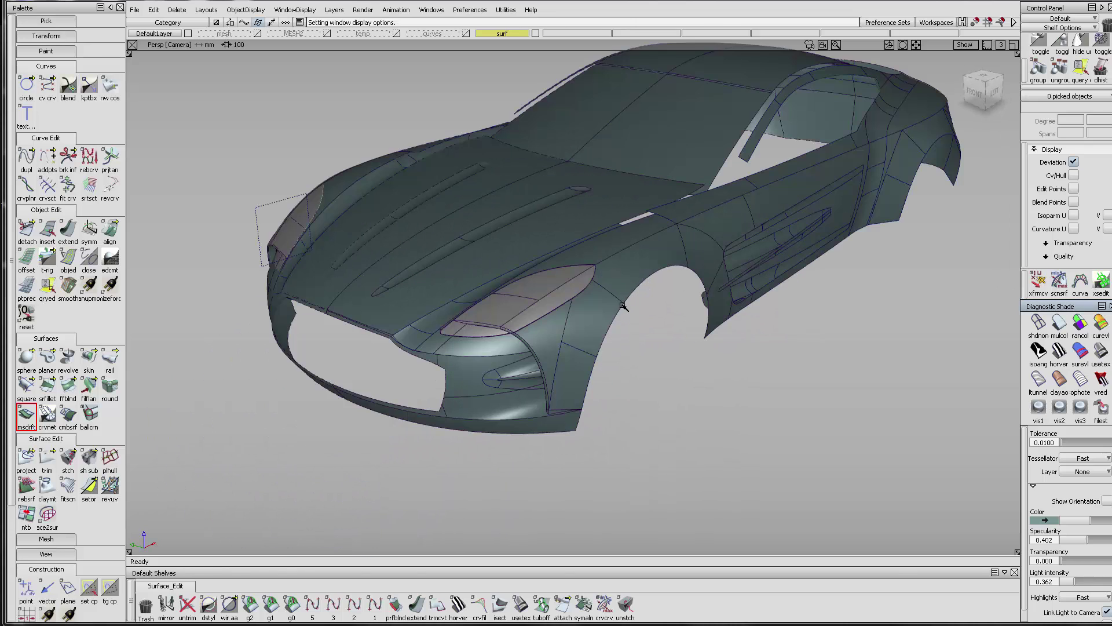
pyautogui.keyDown('alt'); pyautogui.keyDown('shift'); pyautogui.moveTo(611, 305); pyautogui.dragTo(626, 288); pyautogui.keyUp('shift'); pyautogui.keyUp('alt')
pyautogui.keyDown('alt'); pyautogui.keyDown('shift'); pyautogui.moveTo(888, 90); pyautogui.dragTo(765, 226); pyautogui.keyUp('shift'); pyautogui.keyUp('alt')
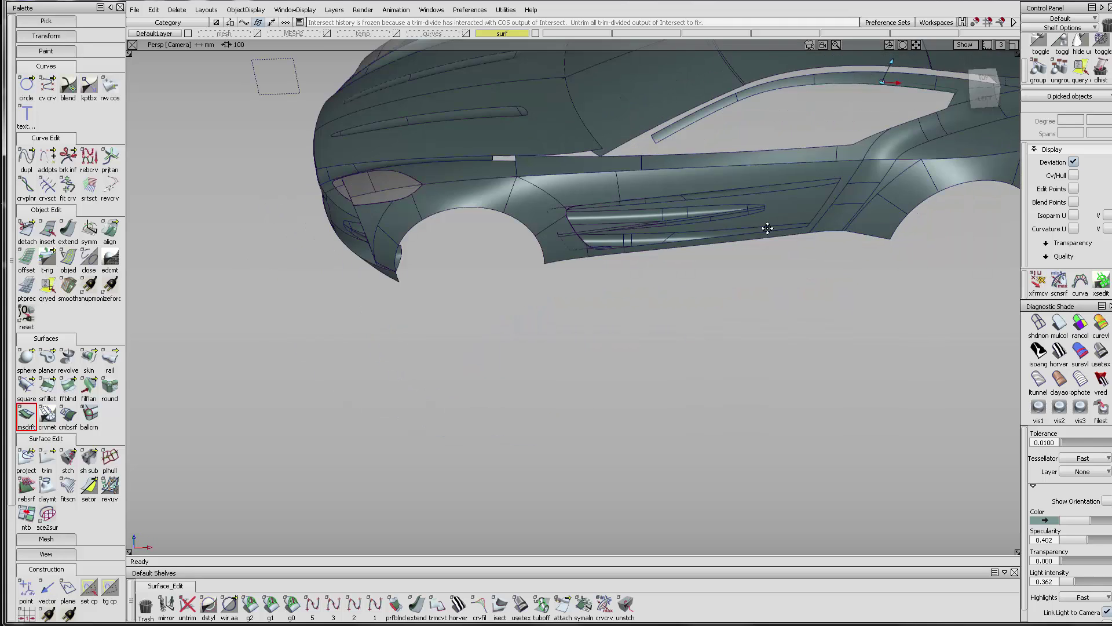
pyautogui.keyDown('alt'); pyautogui.keyDown('shift'); pyautogui.moveTo(765, 225); pyautogui.dragTo(628, 281, button='middle'); pyautogui.keyUp('shift'); pyautogui.keyUp('alt')
pyautogui.keyDown('ctrl'); pyautogui.keyDown('shift'); pyautogui.moveTo(692, 156); pyautogui.dragTo(718, 133); pyautogui.keyUp('shift'); pyautogui.keyUp('ctrl')
pyautogui.moveTo(816, 124); pyautogui.dragTo(464, 241)
pyautogui.click(1100, 71)
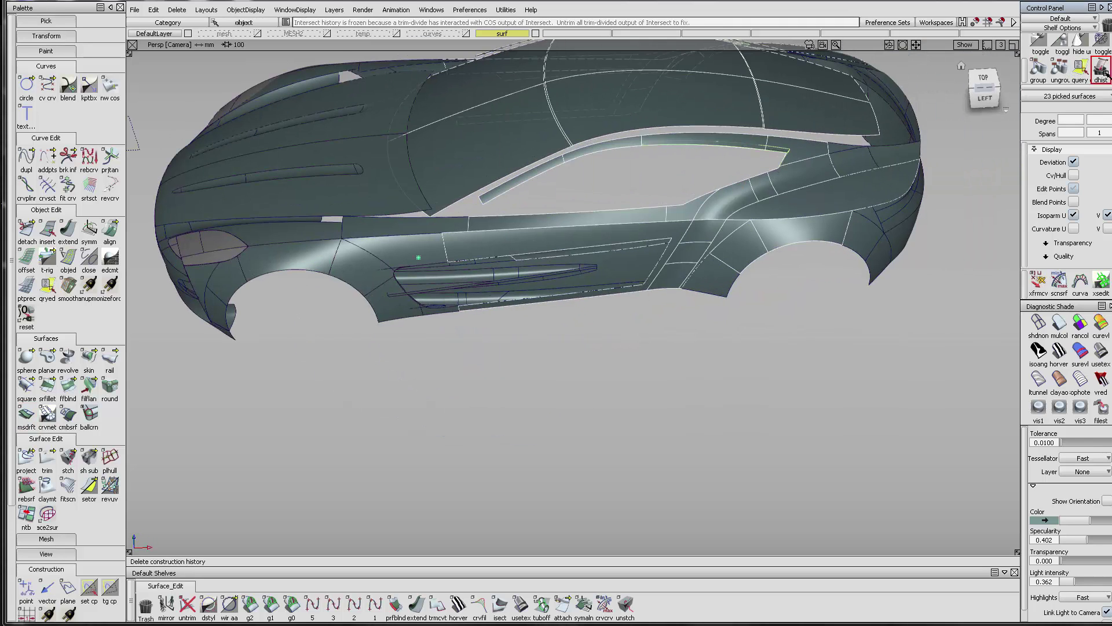
pyautogui.click(684, 302)
# - Isolate the three front bumper surfaces around the gap at the side vent by hiding everything else
pyautogui.keyDown('alt'); pyautogui.keyDown('shift'); pyautogui.moveTo(201, 302); pyautogui.dragTo(381, 301); pyautogui.keyUp('shift'); pyautogui.keyUp('alt')
pyautogui.keyDown('alt'); pyautogui.keyDown('shift'); pyautogui.moveTo(397, 294); pyautogui.dragTo(531, 265, button='right'); pyautogui.keyUp('shift'); pyautogui.keyUp('alt')
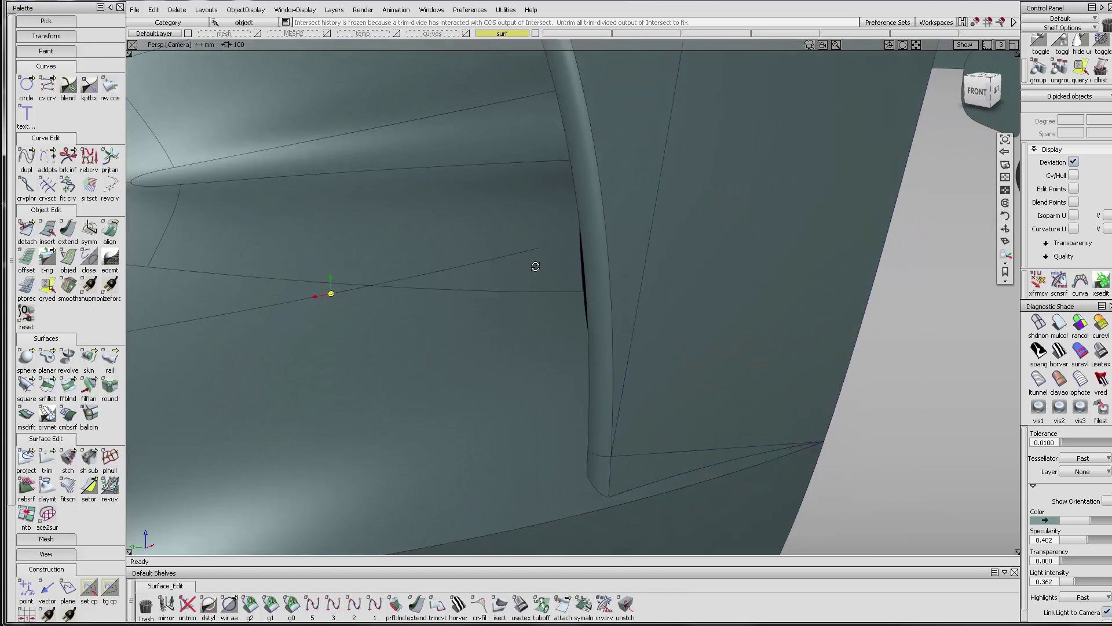
pyautogui.keyDown('alt'); pyautogui.keyDown('shift'); pyautogui.moveTo(533, 266); pyautogui.dragTo(651, 278); pyautogui.keyUp('shift'); pyautogui.keyUp('alt')
pyautogui.keyDown('alt'); pyautogui.keyDown('shift'); pyautogui.moveTo(651, 278); pyautogui.dragTo(831, 263, button='middle'); pyautogui.keyUp('shift'); pyautogui.keyUp('alt')
pyautogui.keyDown('alt'); pyautogui.keyDown('shift'); pyautogui.moveTo(616, 286); pyautogui.dragTo(644, 285); pyautogui.keyUp('shift'); pyautogui.keyUp('alt')
pyautogui.moveTo(551, 265); pyautogui.dragTo(512, 295)
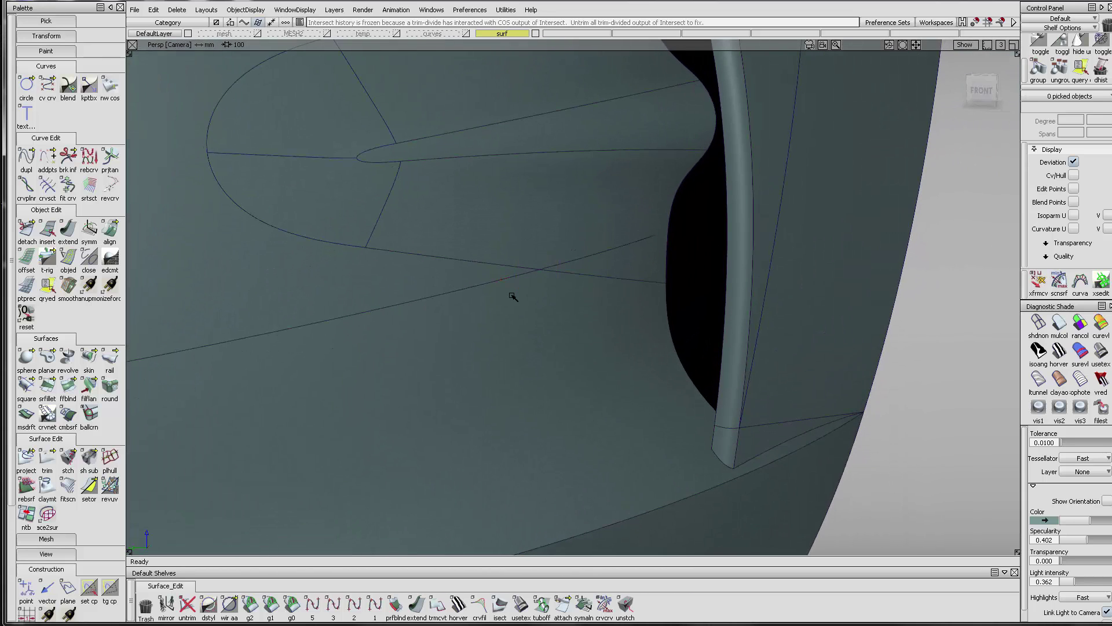
pyautogui.keyDown('alt'); pyautogui.keyDown('shift'); pyautogui.moveTo(686, 269); pyautogui.dragTo(652, 273, button='right'); pyautogui.keyUp('shift'); pyautogui.keyUp('alt')
pyautogui.keyDown('alt'); pyautogui.keyDown('shift'); pyautogui.moveTo(651, 273); pyautogui.dragTo(519, 246); pyautogui.keyUp('shift'); pyautogui.keyUp('alt')
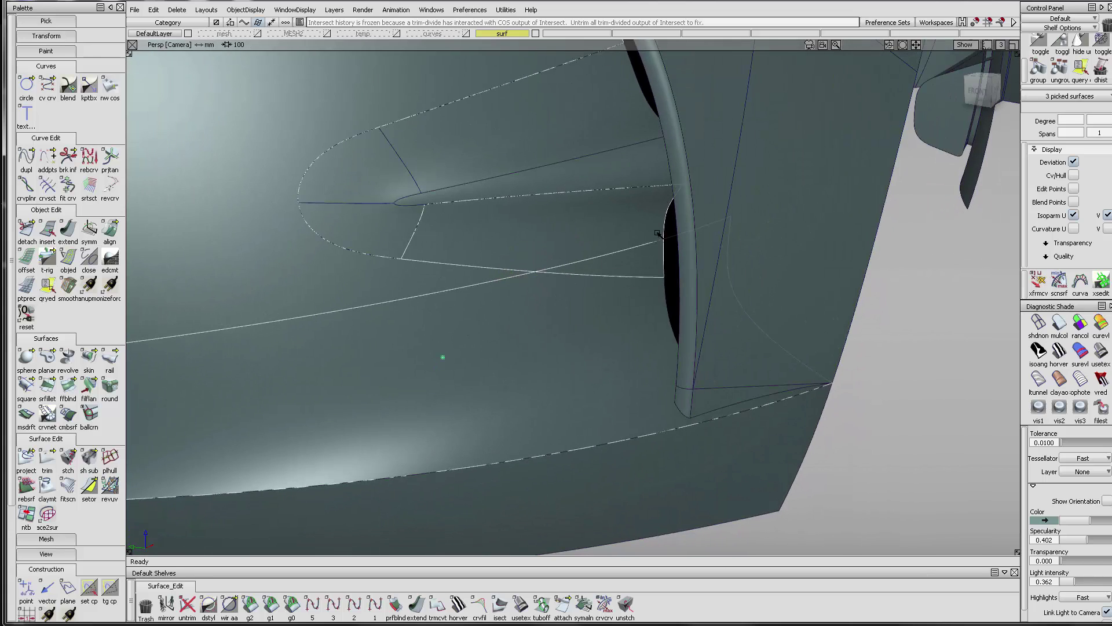
pyautogui.click(1079, 47)
# - Check the isolated bumper surfaces with horizontal/vertical stripe shading and return to multi-color shading
pyautogui.keyDown('ctrl'); pyautogui.keyDown('shift'); pyautogui.moveTo(682, 422); pyautogui.dragTo(687, 325); pyautogui.keyUp('shift'); pyautogui.keyUp('ctrl')
pyautogui.moveTo(585, 301)
pyautogui.keyDown('alt'); pyautogui.keyDown('shift'); pyautogui.mouseDown()
pyautogui.moveTo(665, 297)
pyautogui.moveTo(910, 332)
pyautogui.moveTo(645, 328)
pyautogui.moveTo(1015, 326)
pyautogui.mouseUp(); pyautogui.keyUp('shift'); pyautogui.keyUp('alt')
pyautogui.click(1058, 351)
pyautogui.click(1051, 323)
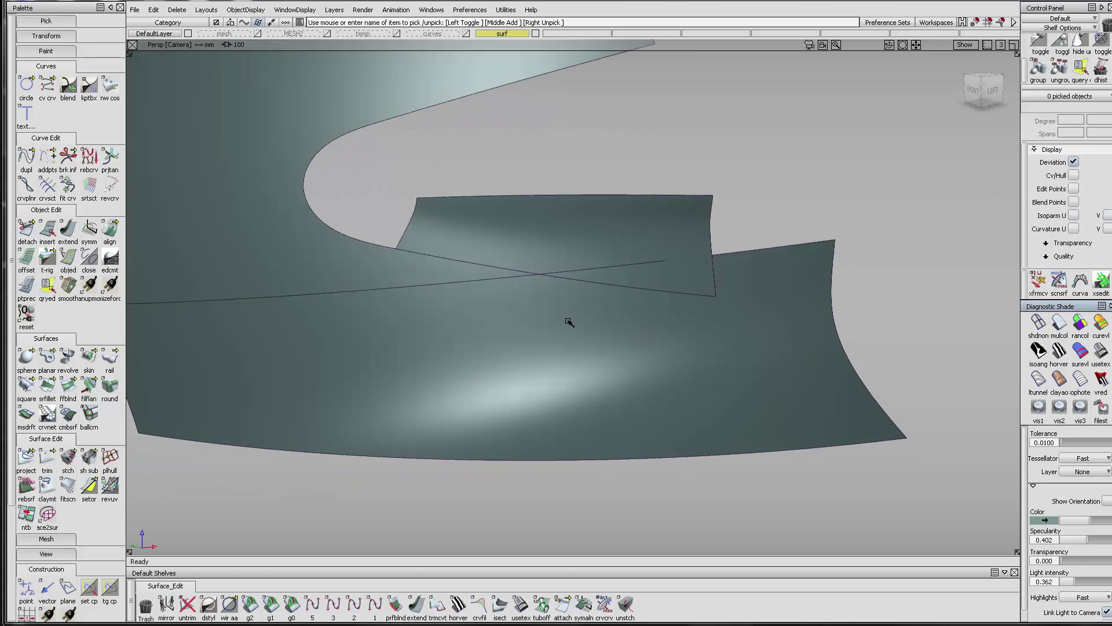
pyautogui.moveTo(569, 322)
pyautogui.keyDown('alt'); pyautogui.keyDown('shift'); pyautogui.mouseDown()
pyautogui.moveTo(446, 288)
pyautogui.moveTo(697, 325)
pyautogui.moveTo(677, 330)
pyautogui.moveTo(682, 318)
pyautogui.moveTo(558, 283)
pyautogui.moveTo(566, 293)
pyautogui.mouseUp(); pyautogui.keyUp('shift'); pyautogui.keyUp('alt')
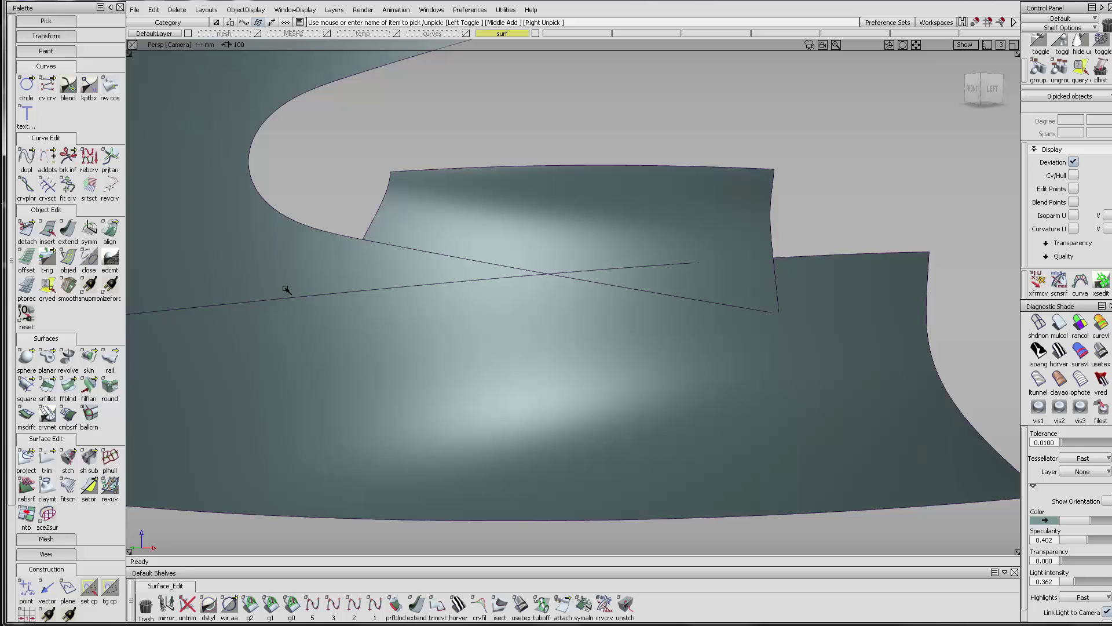
# - Try to detach the small inner vent surface at its trimmed rear edge, and untrim that surface
pyautogui.click(26, 230)
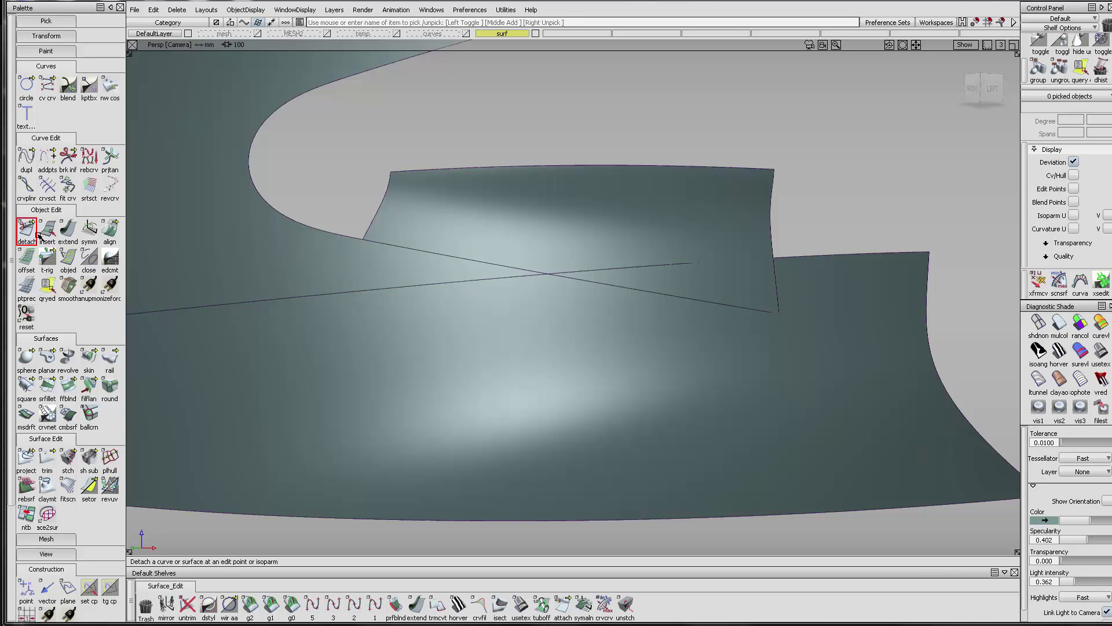
pyautogui.click(773, 234)
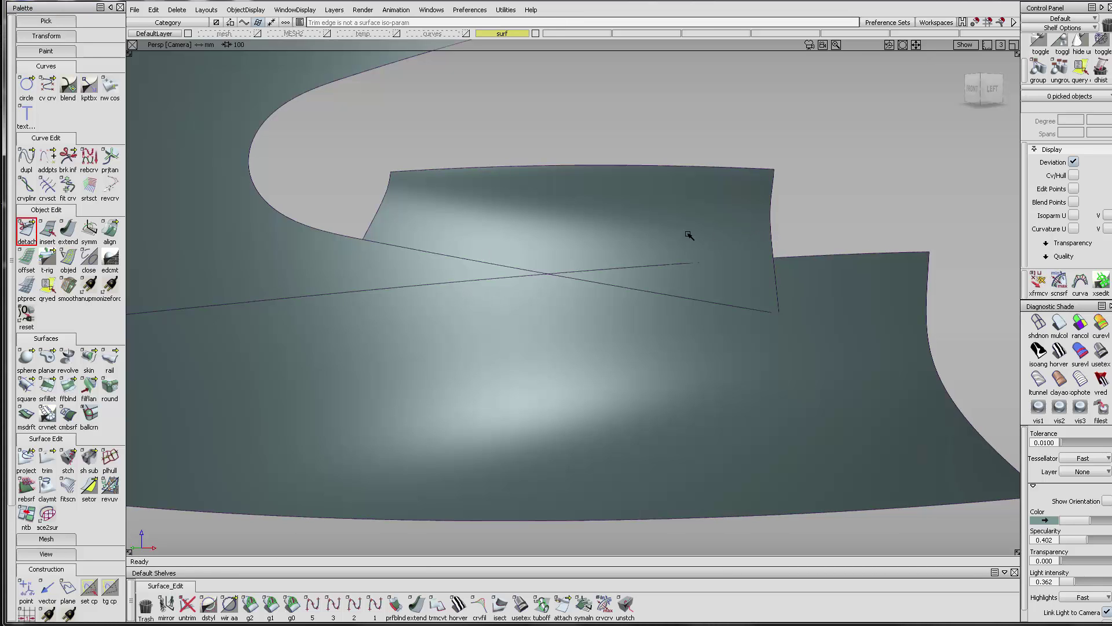
pyautogui.click(187, 604)
pyautogui.click(567, 251)
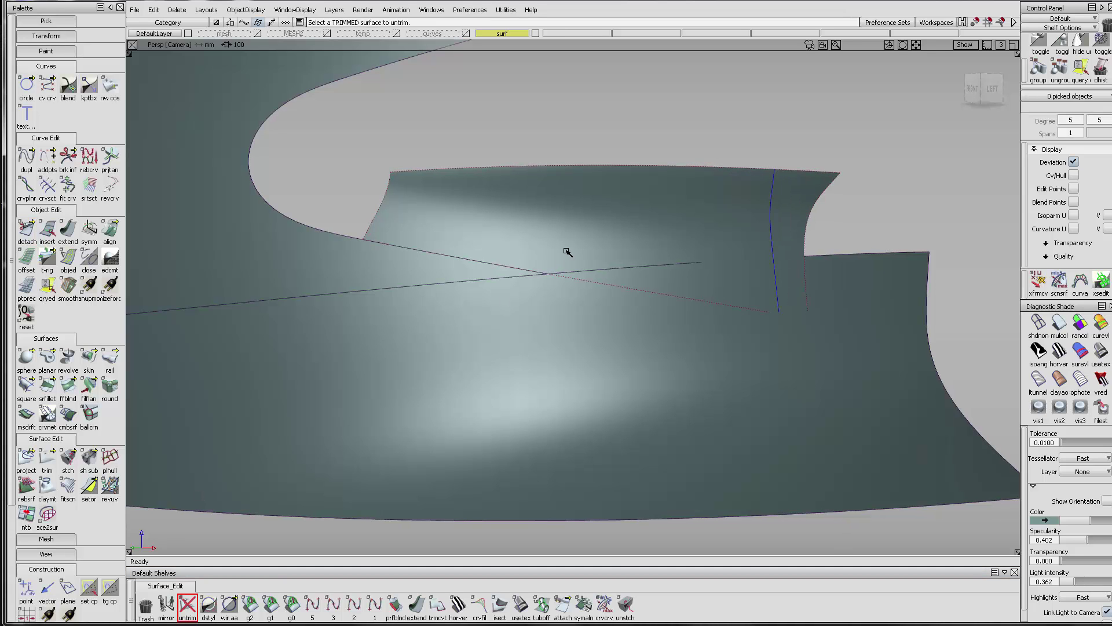
pyautogui.keyDown('alt'); pyautogui.keyDown('shift'); pyautogui.moveTo(694, 253); pyautogui.dragTo(547, 274); pyautogui.keyUp('shift'); pyautogui.keyUp('alt')
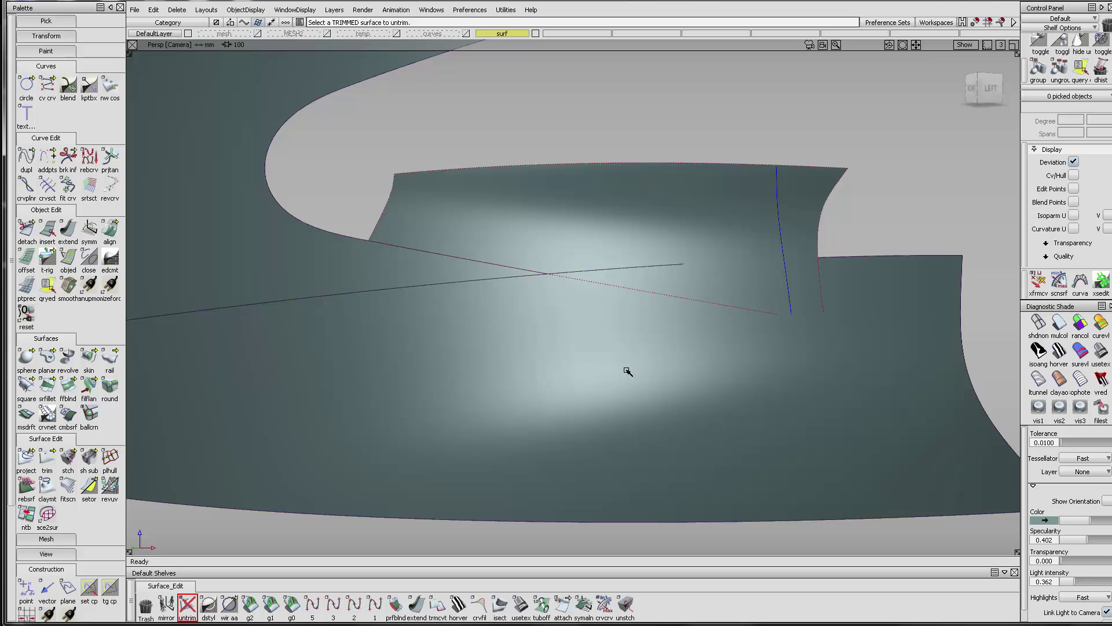
pyautogui.keyDown('alt'); pyautogui.keyDown('shift'); pyautogui.moveTo(603, 251); pyautogui.dragTo(616, 336, button='right'); pyautogui.keyUp('shift'); pyautogui.keyUp('alt')
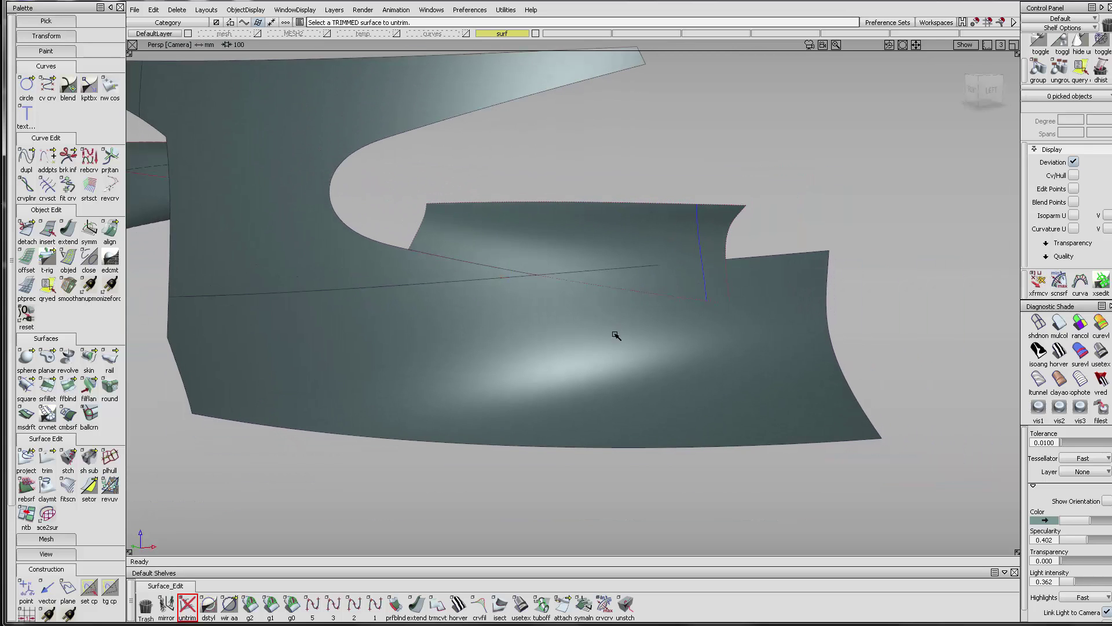
# - Extend the large lower bumper surface at its rear edge by about -214 mm and clear the selection
pyautogui.click(415, 608)
pyautogui.click(821, 320)
pyautogui.moveTo(807, 323); pyautogui.dragTo(293, 311)
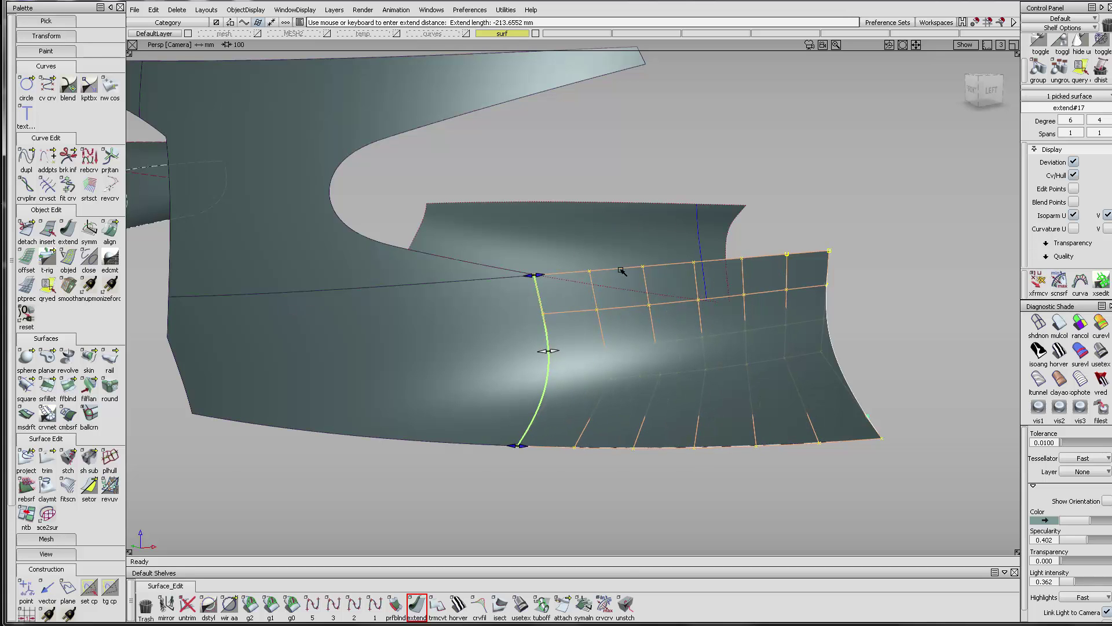
pyautogui.keyDown('ctrl'); pyautogui.keyDown('shift'); pyautogui.moveTo(707, 271); pyautogui.dragTo(697, 334); pyautogui.keyUp('shift'); pyautogui.keyUp('ctrl')
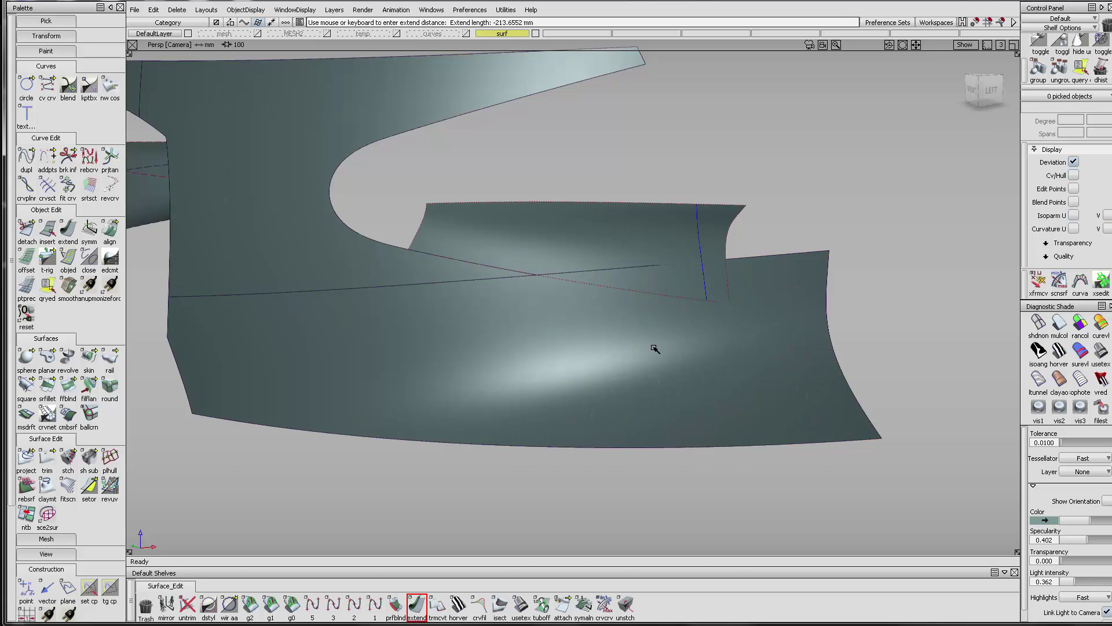
pyautogui.moveTo(658, 295)
pyautogui.keyDown('alt'); pyautogui.keyDown('shift'); pyautogui.mouseDown()
pyautogui.moveTo(665, 258)
pyautogui.moveTo(668, 278)
pyautogui.mouseUp(); pyautogui.keyUp('shift'); pyautogui.keyUp('alt')
pyautogui.keyDown('alt'); pyautogui.keyDown('shift'); pyautogui.click(669, 277); pyautogui.keyUp('shift'); pyautogui.keyUp('alt')
pyautogui.moveTo(737, 321)
pyautogui.keyDown('alt'); pyautogui.keyDown('shift'); pyautogui.mouseDown(button='right')
pyautogui.moveTo(717, 317)
pyautogui.moveTo(738, 303)
pyautogui.mouseUp(button='right'); pyautogui.keyUp('shift'); pyautogui.keyUp('alt')
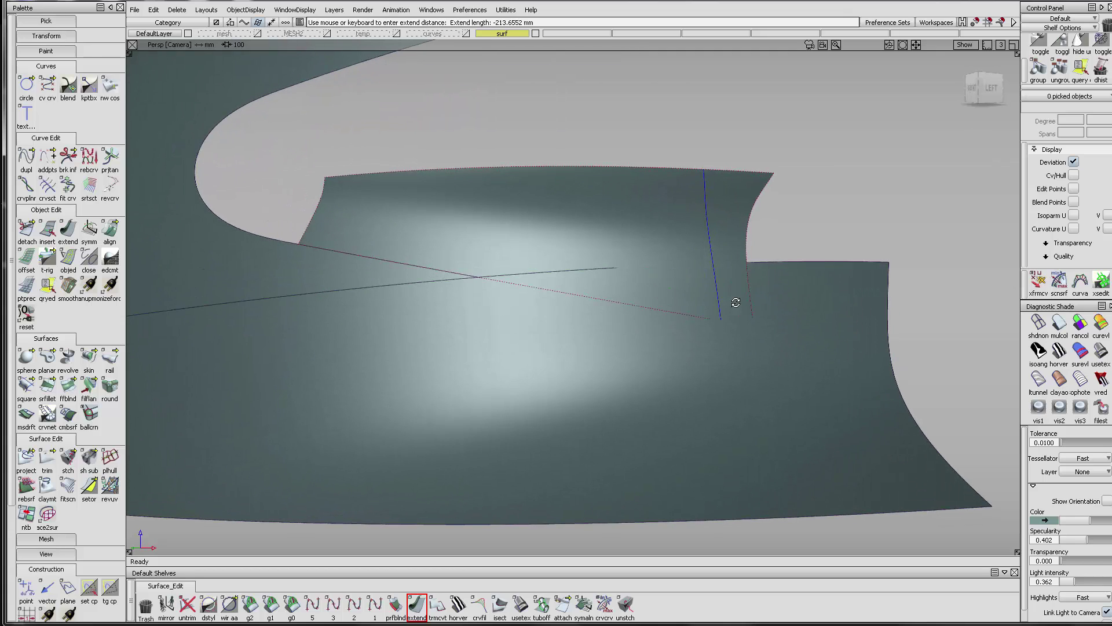
pyautogui.keyDown('alt'); pyautogui.keyDown('shift'); pyautogui.moveTo(548, 272); pyautogui.dragTo(523, 277, button='right'); pyautogui.keyUp('shift'); pyautogui.keyUp('alt')
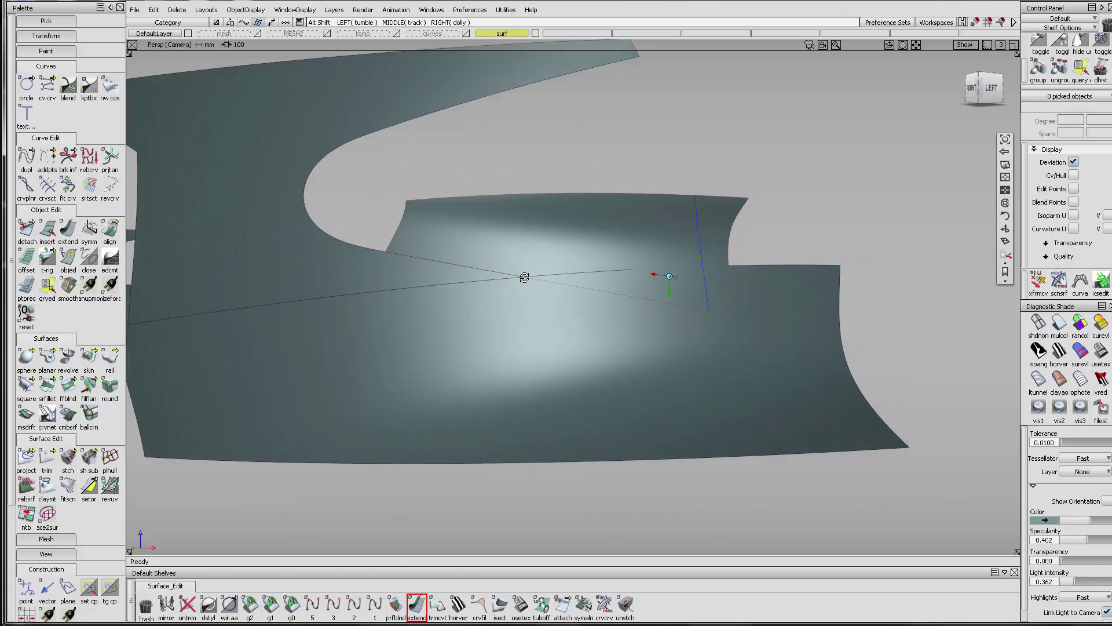
pyautogui.keyDown('alt'); pyautogui.keyDown('shift'); pyautogui.moveTo(524, 278); pyautogui.dragTo(600, 253); pyautogui.keyUp('shift'); pyautogui.keyUp('alt')
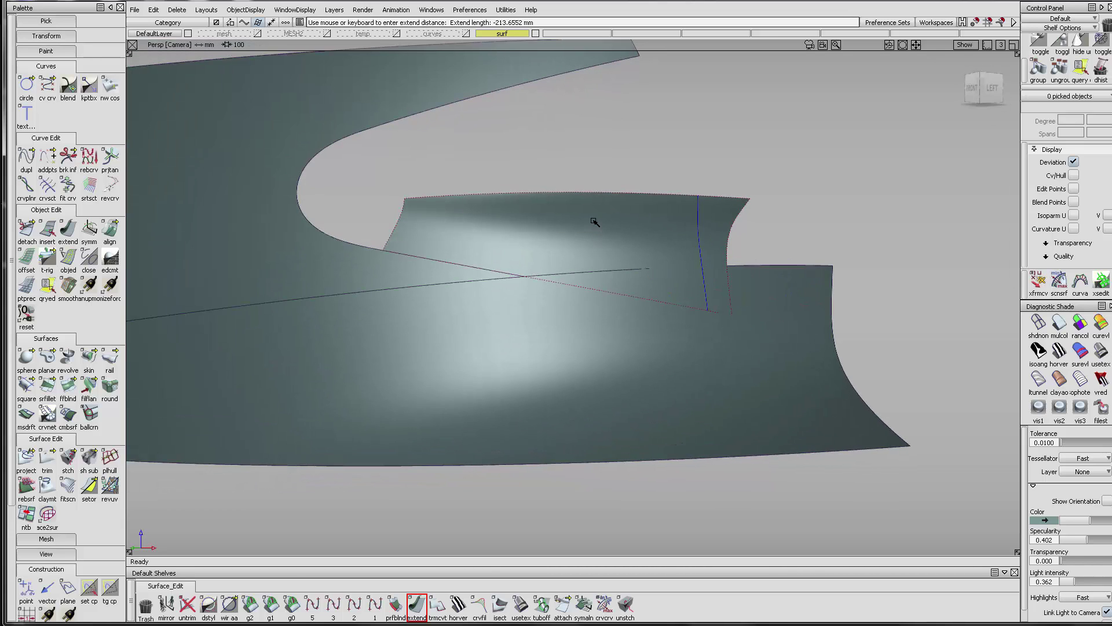